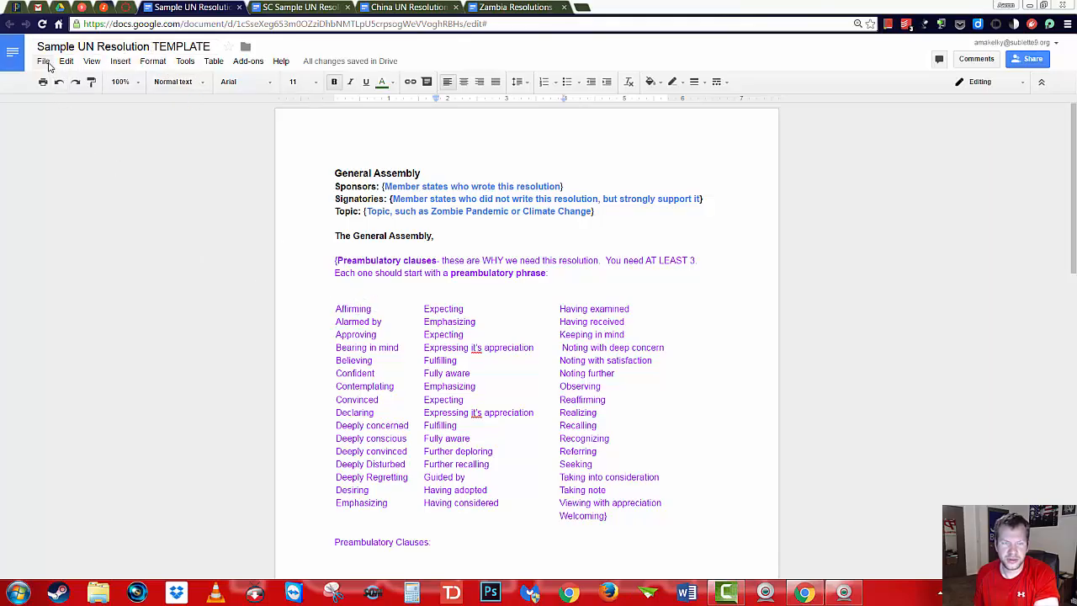
left_click(1022, 46)
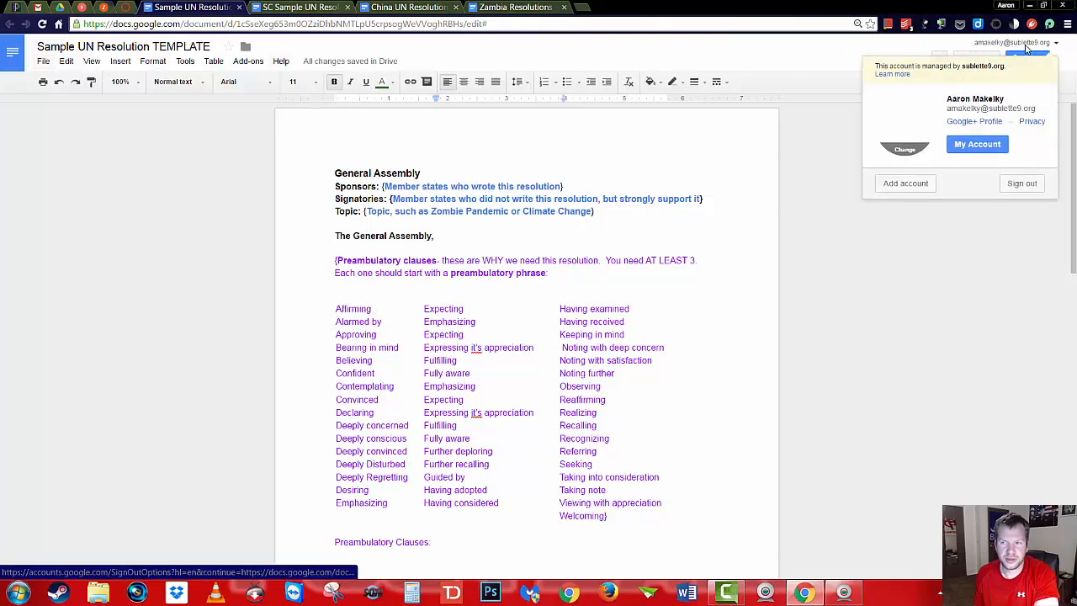
left_click(1022, 46)
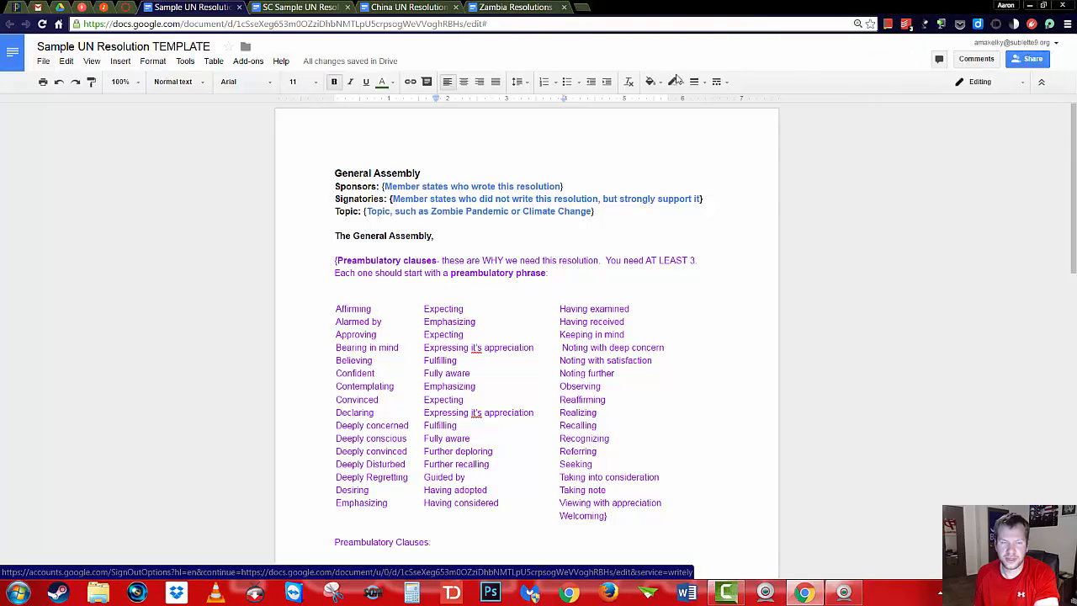
left_click(40, 65)
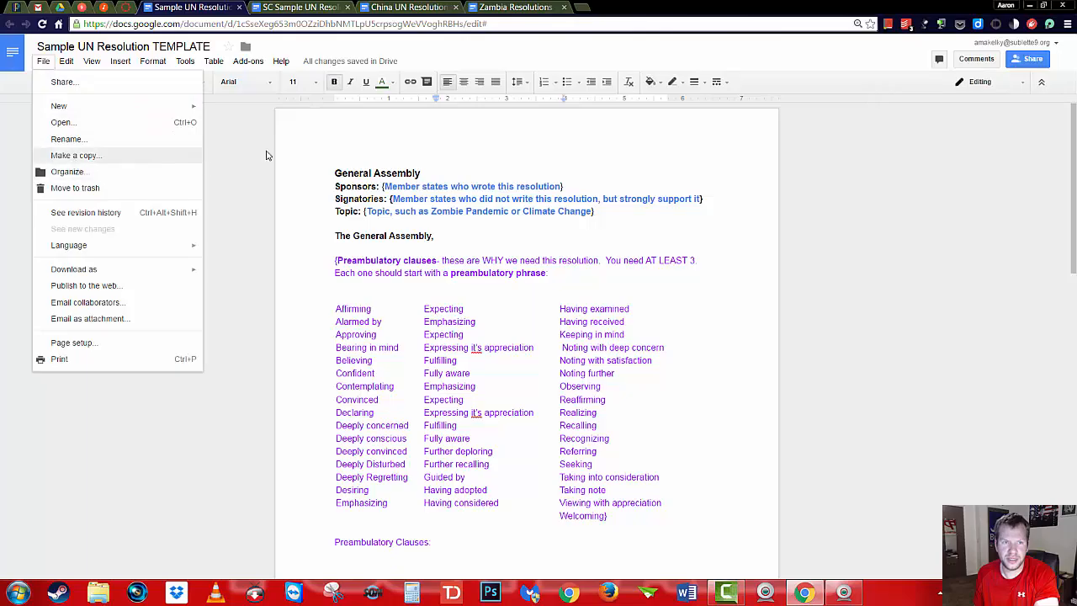
Switch to the SC Sample UN Resolution TEMPLATE document and examine its header, preambulatory and operative clause sections
left_click(299, 7)
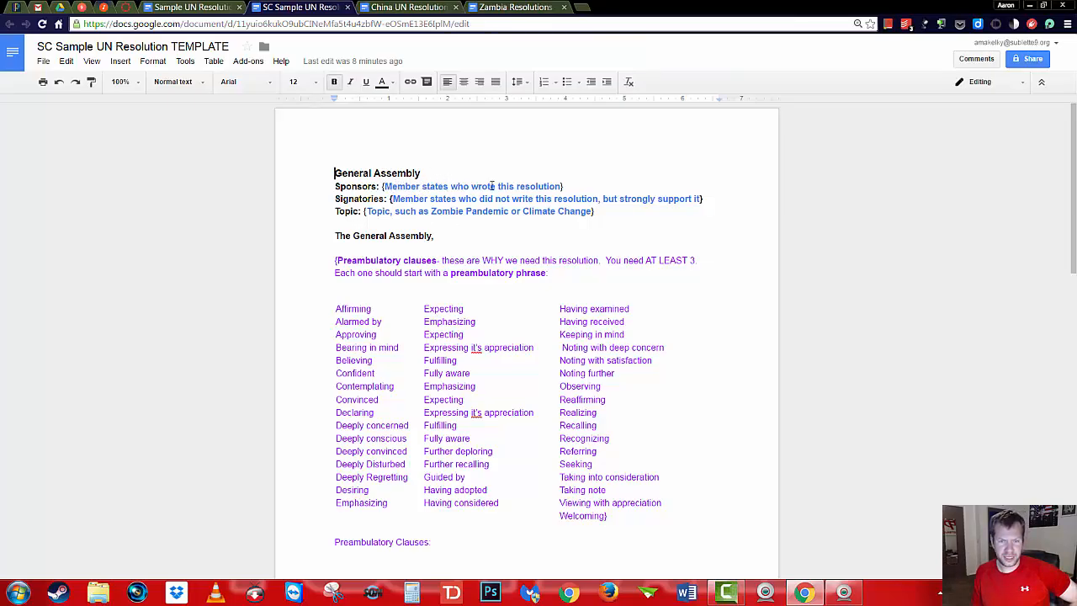
scroll(470, 169, "down", 3)
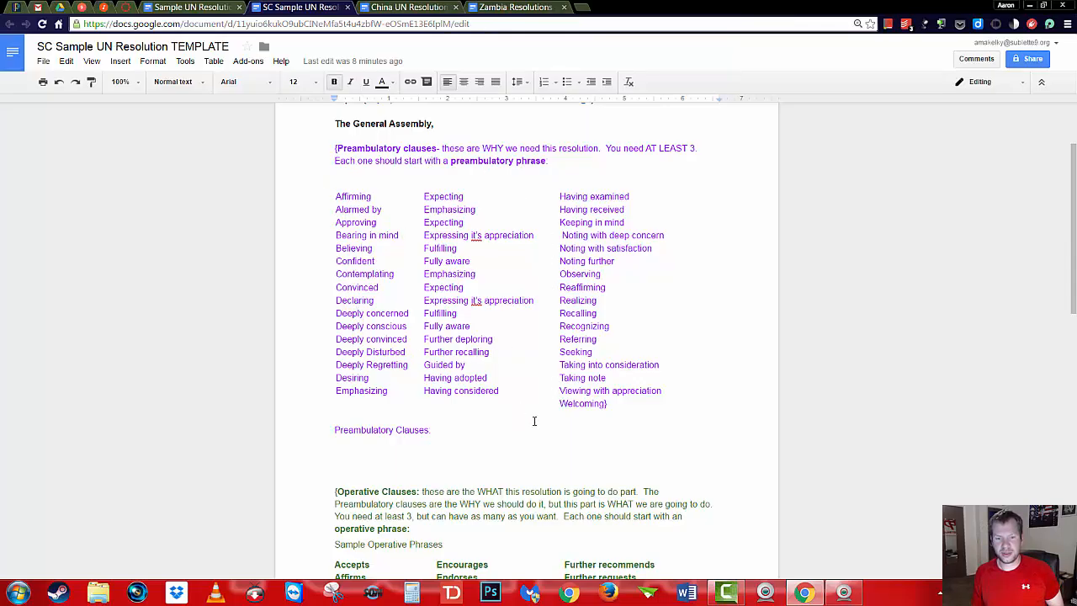
scroll(613, 406, "down", 4)
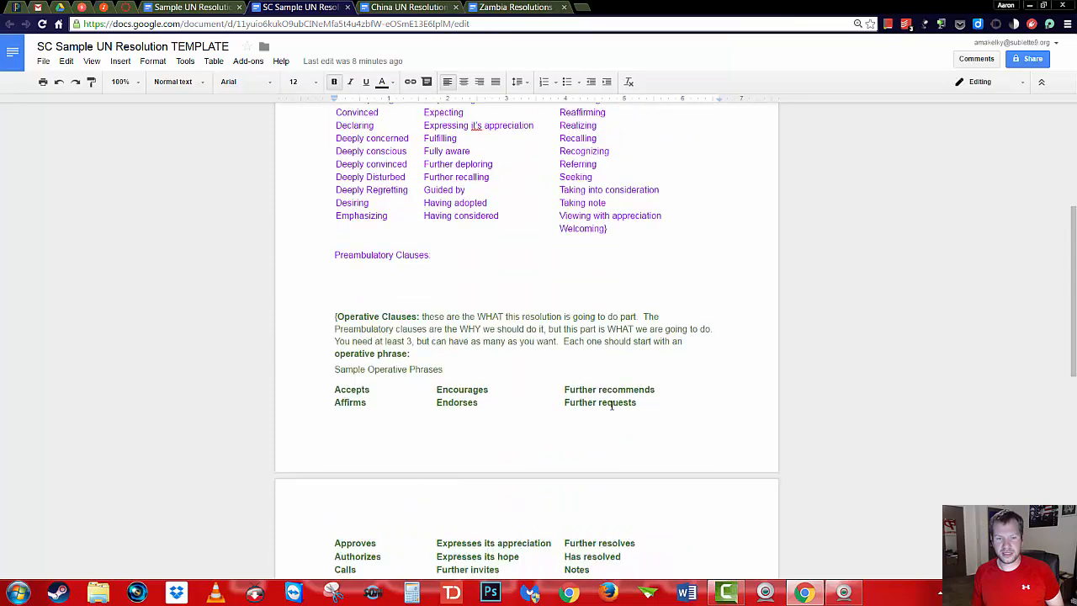
scroll(609, 405, "down", 2)
scroll(609, 404, "up", 1)
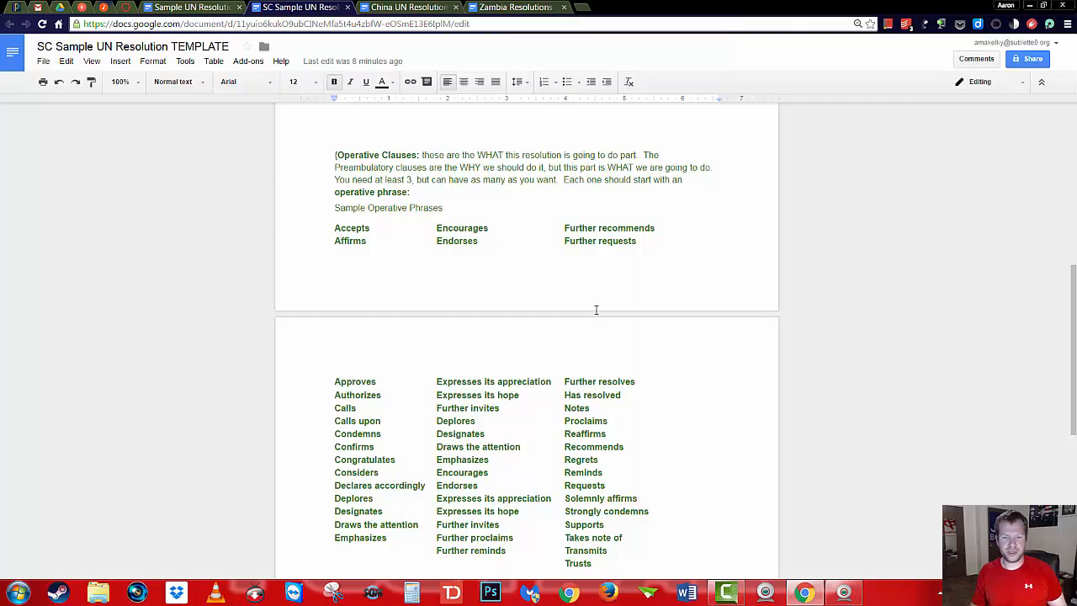
scroll(592, 303, "up", 5)
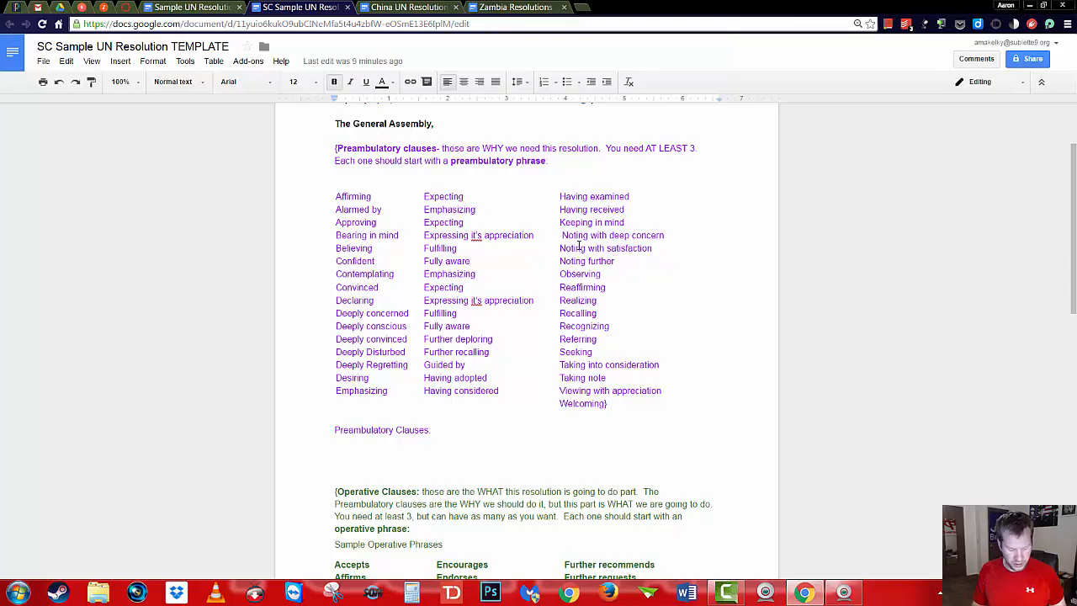
key("super+Left")
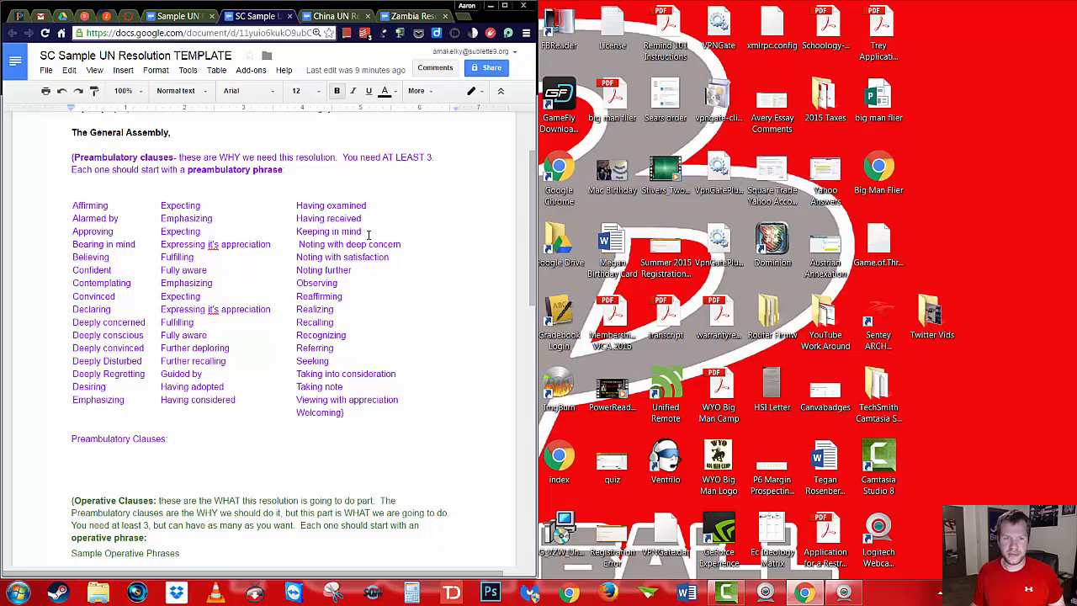
key("super+Up")
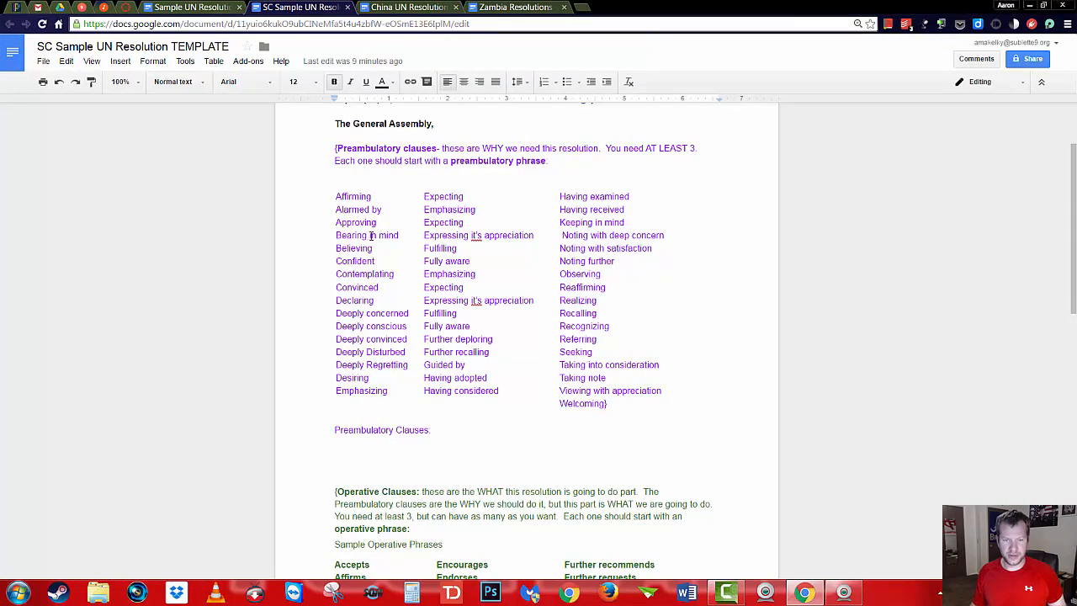
scroll(446, 240, "up", 2)
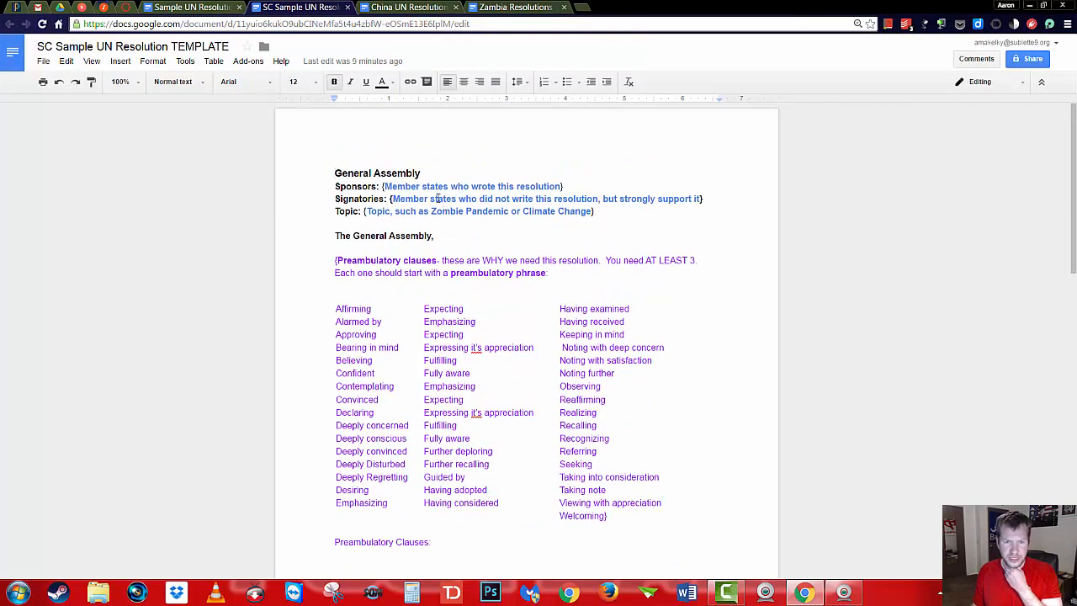
Replace the Sponsors placeholder with Brazil and the Signatories placeholder with China
left_click_drag(383, 186, 566, 185)
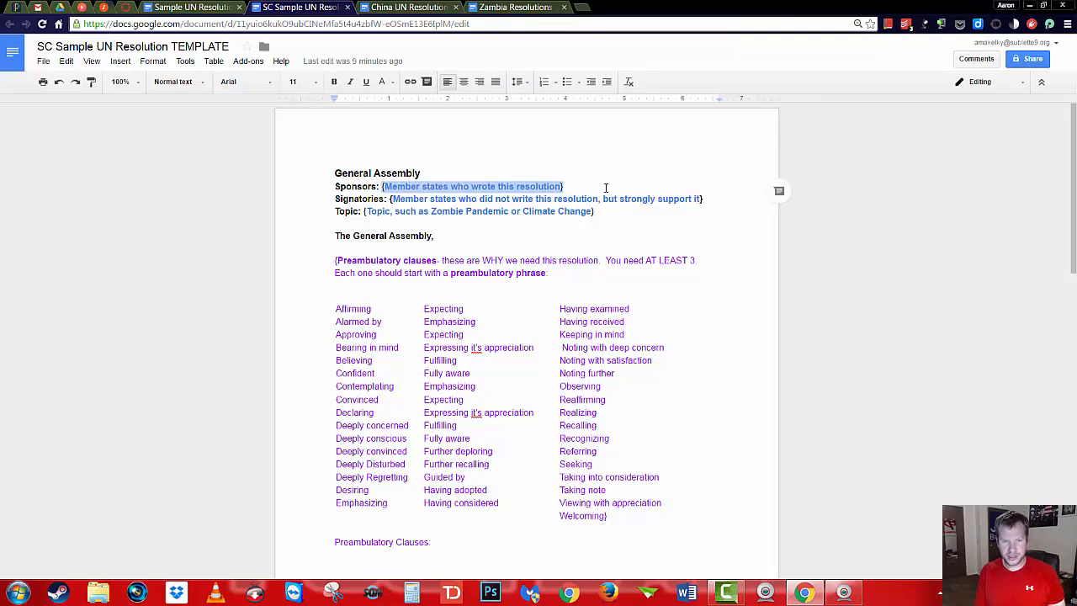
type("Brazil")
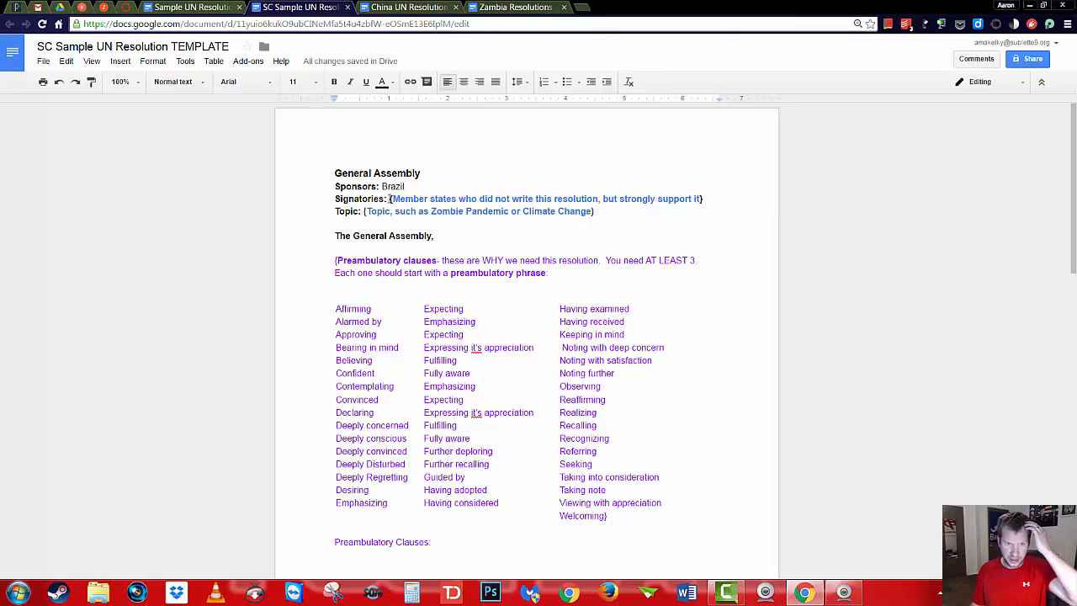
left_click_drag(389, 198, 704, 199)
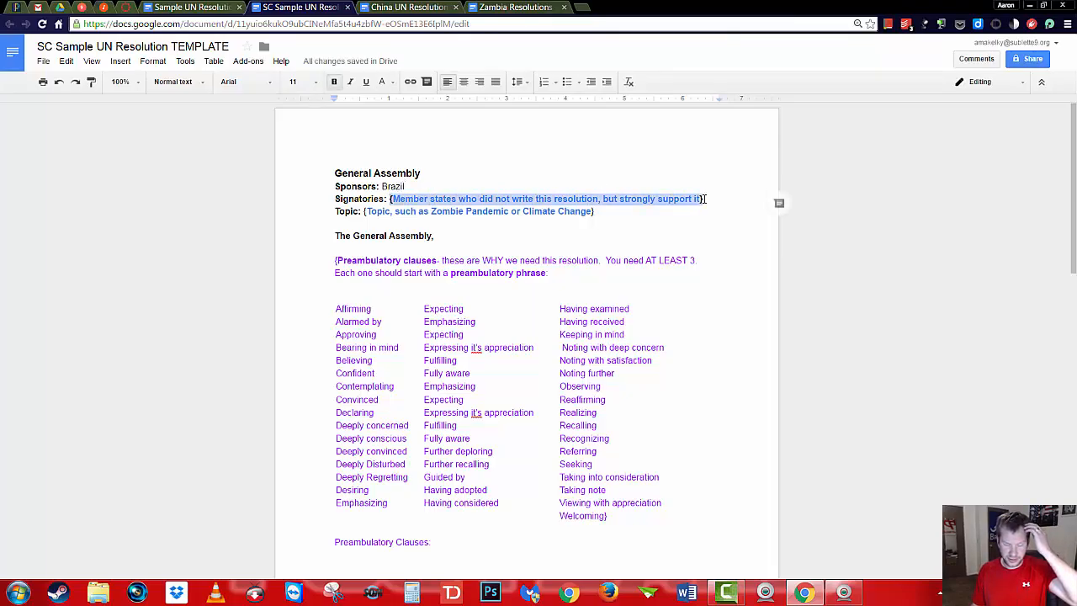
key("BackSpace")
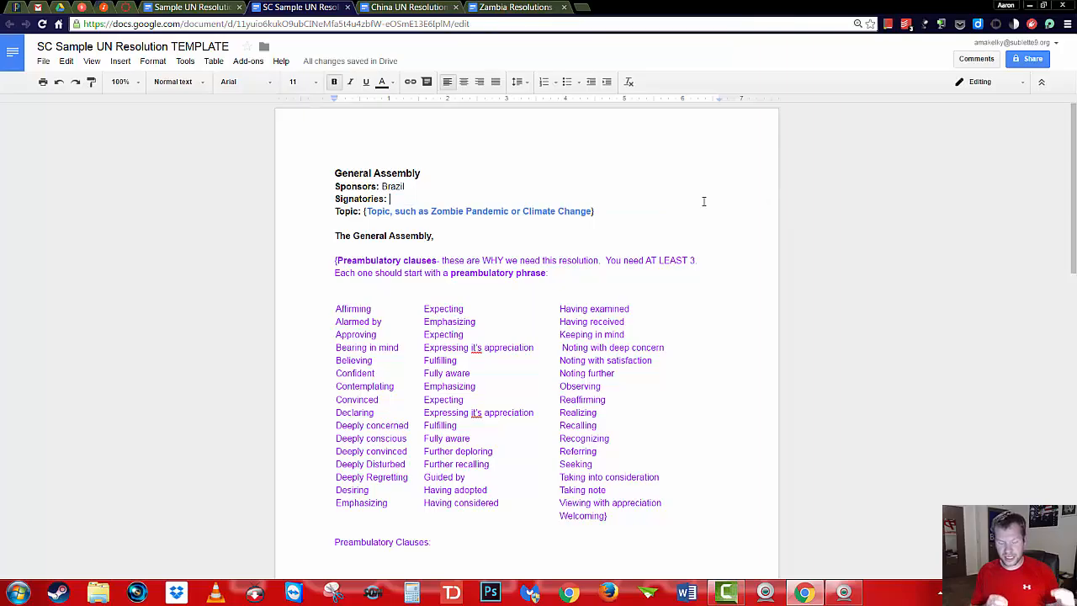
type("China")
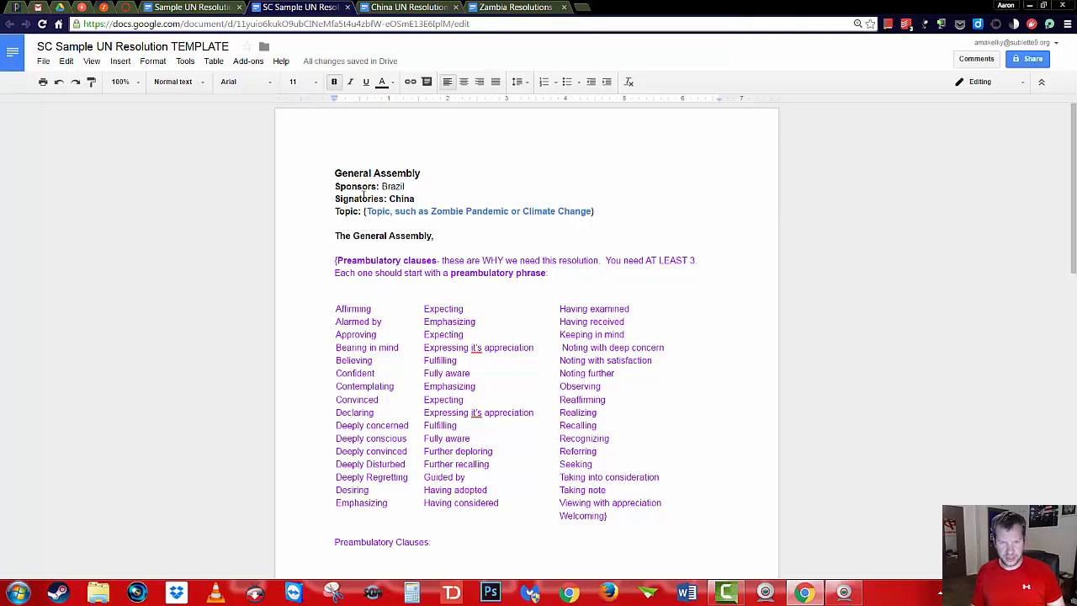
Remove the bold formatting from China in the Signatories line and add ", India" after it
double_click(411, 200)
triple_click(411, 200)
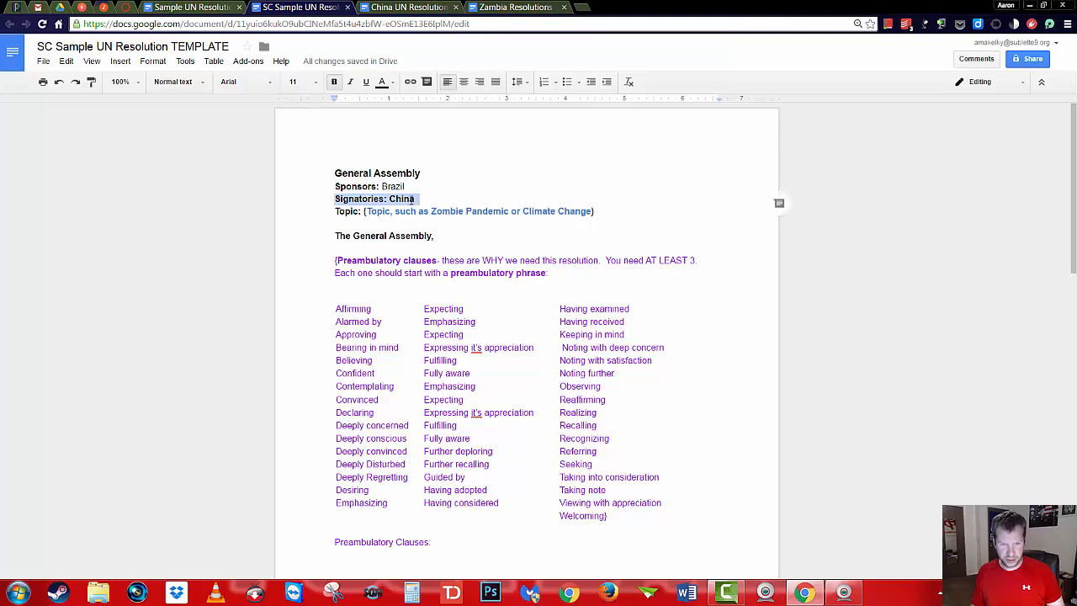
double_click(412, 200)
key("ctrl+b")
left_click(415, 199)
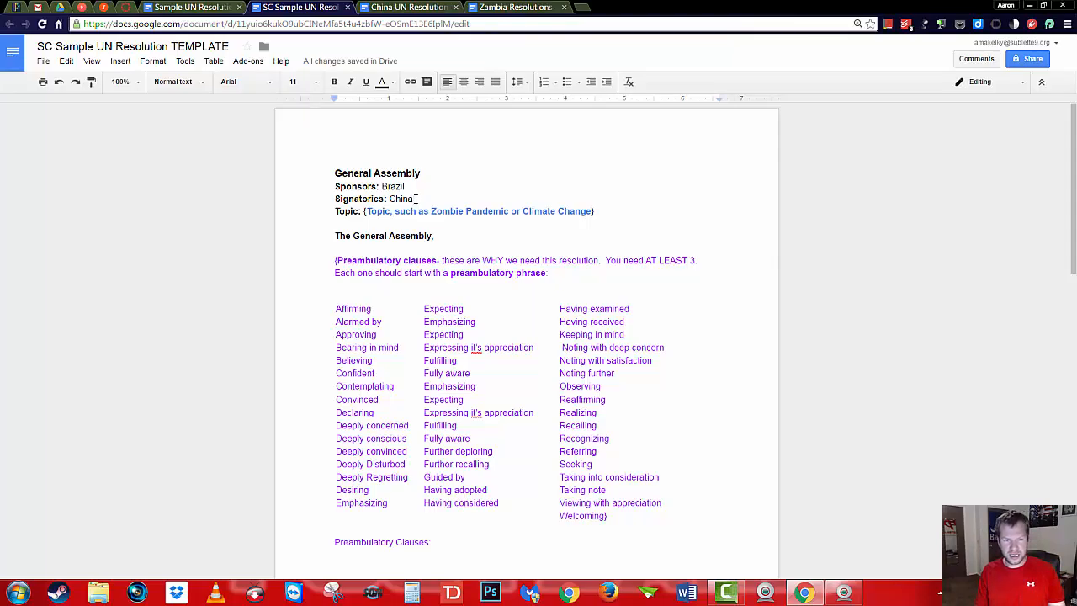
type(", India")
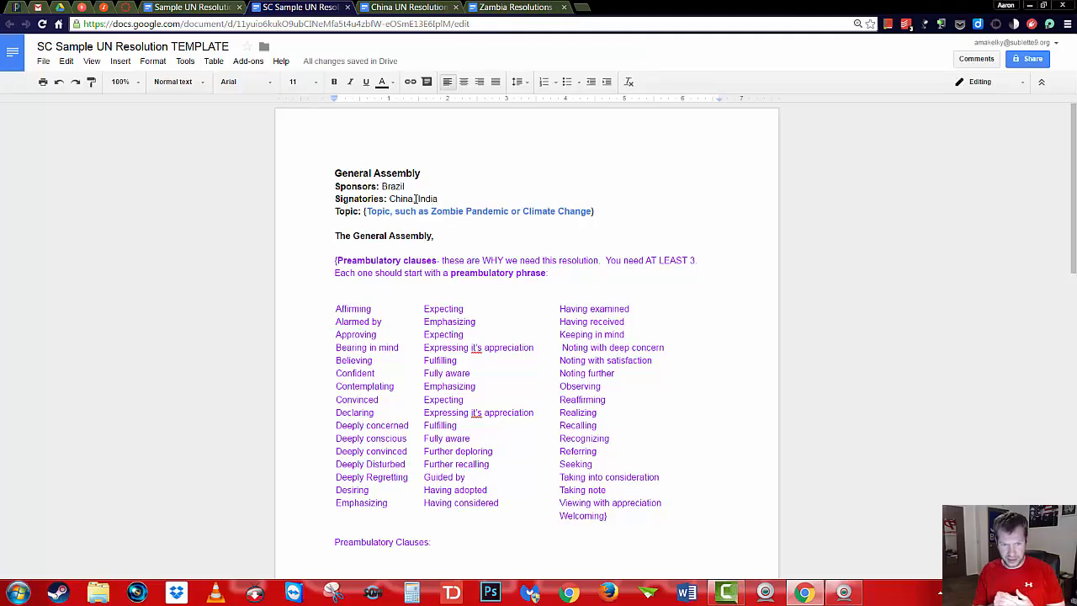
Replace the Topic placeholder, including its braces, with Zombie Pandemic
triple_click(373, 212)
double_click(373, 212)
left_click_drag(365, 212, 599, 215)
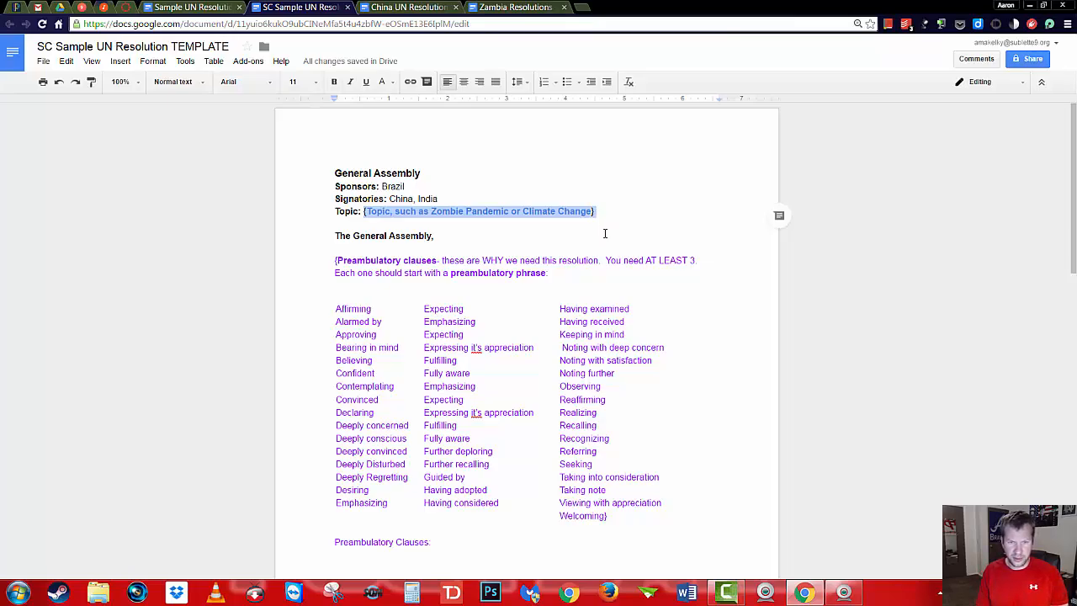
type("Zombie Pandemic")
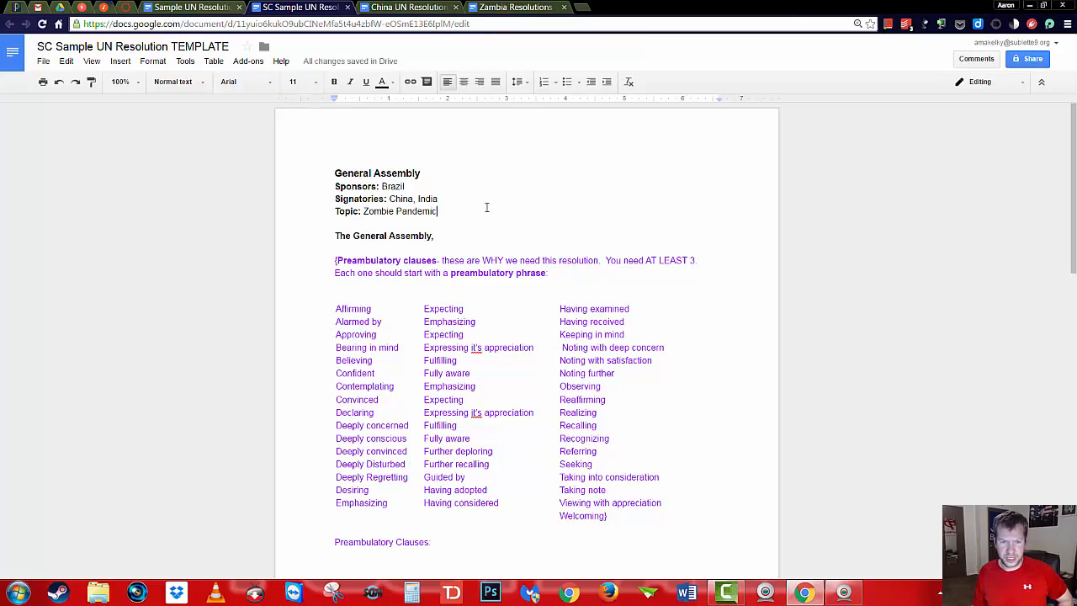
Review the template's "The General Assembly," line and the signatories, topic and preambulatory clauses in the Zambia Resolutions document
scroll(468, 199, "down", 1)
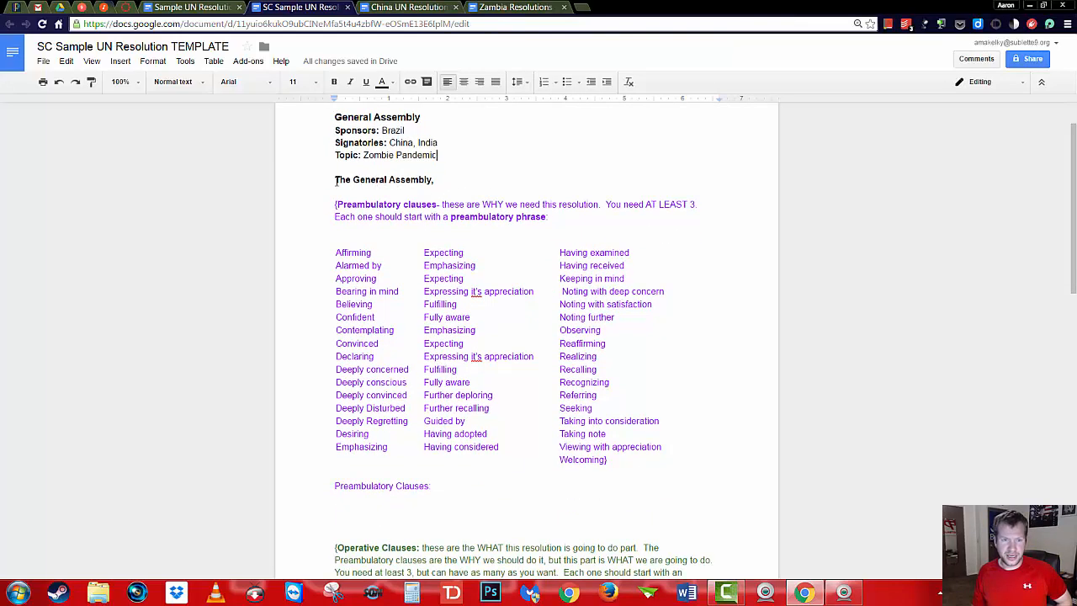
left_click_drag(336, 180, 443, 180)
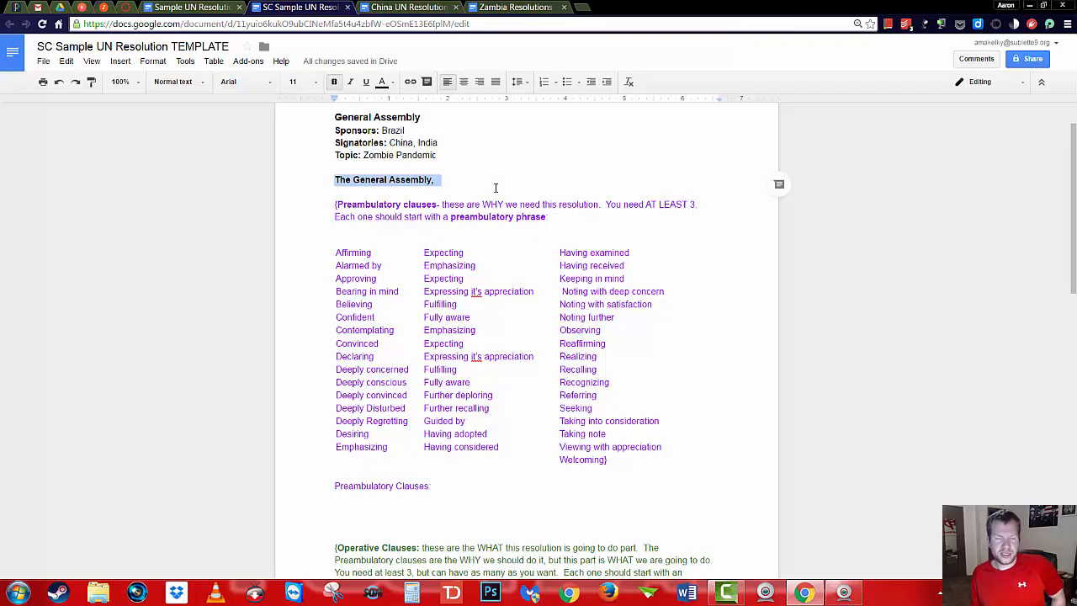
left_click(493, 6)
left_click_drag(493, 7, 384, 6)
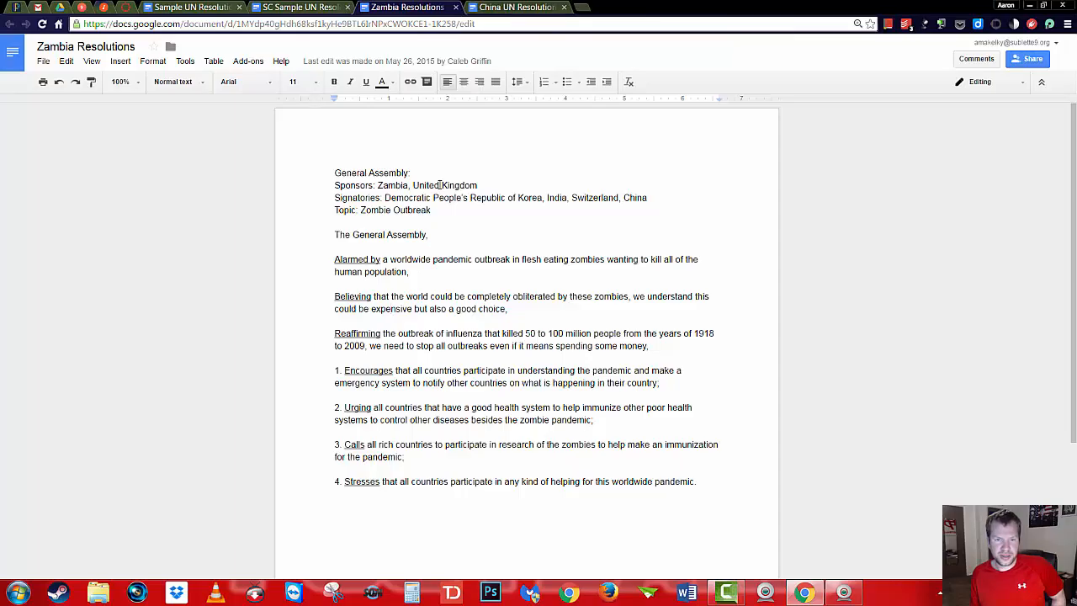
left_click_drag(384, 198, 649, 198)
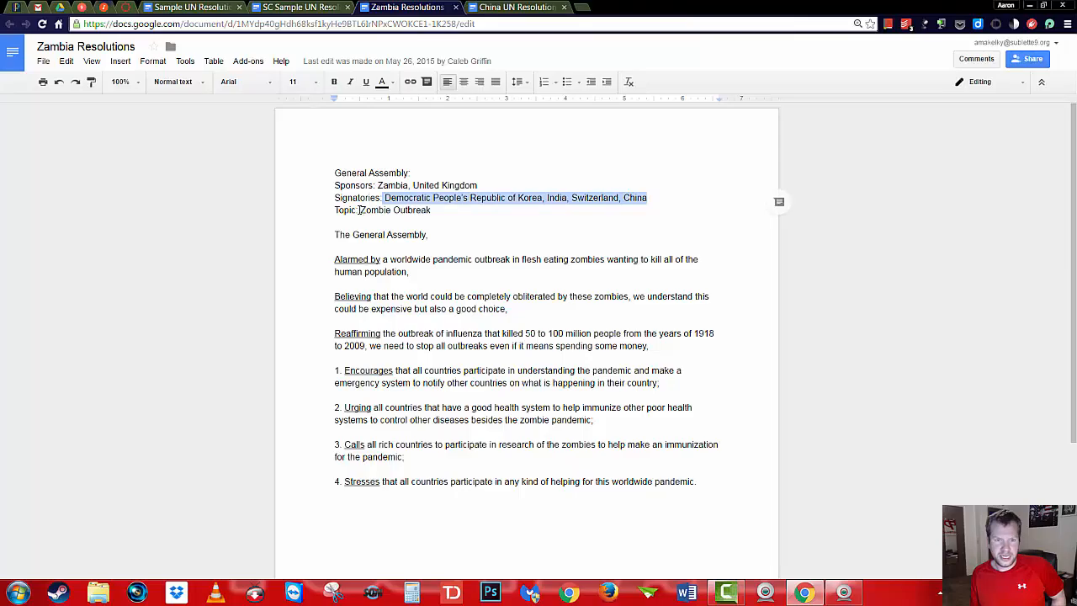
left_click_drag(360, 211, 434, 211)
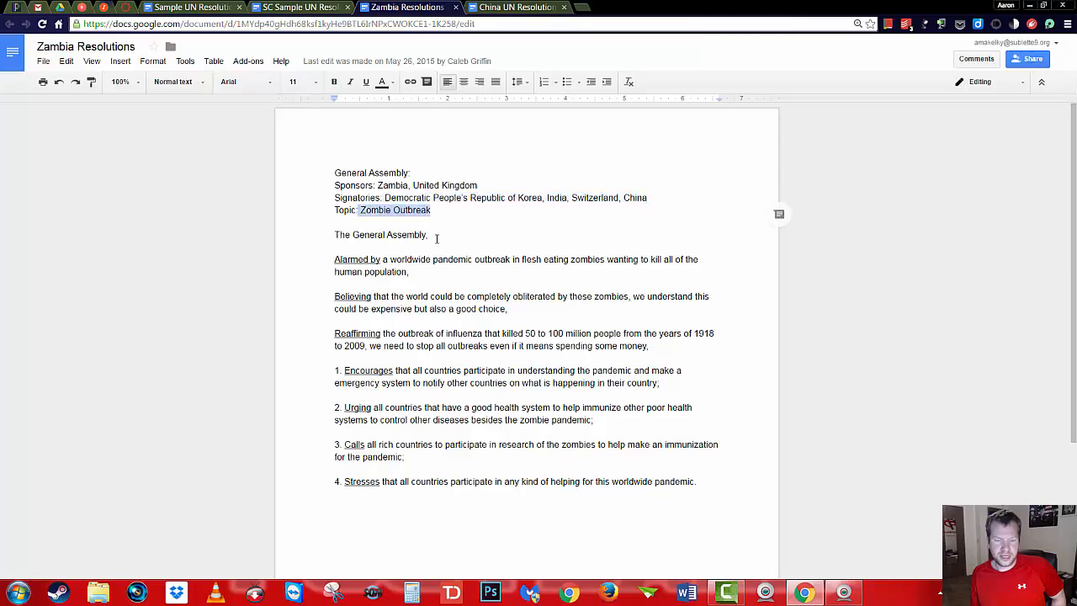
left_click_drag(332, 259, 654, 346)
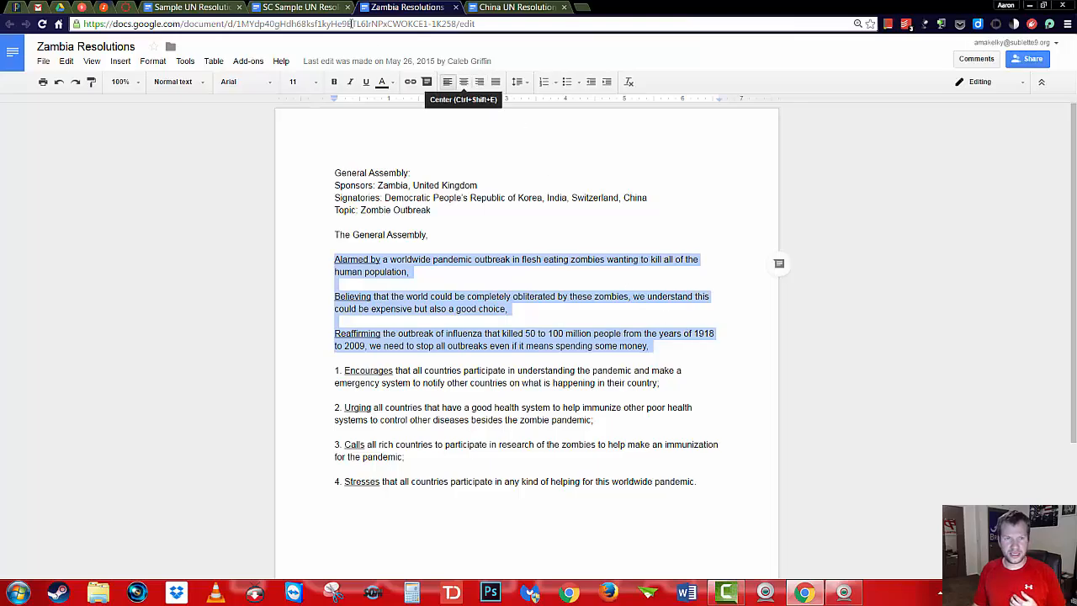
In the template, replace "Preambulatory Clauses:" with "Having considered the fact that zombies have been rising from their graves in Northern Montana since 2013"
left_click(309, 6)
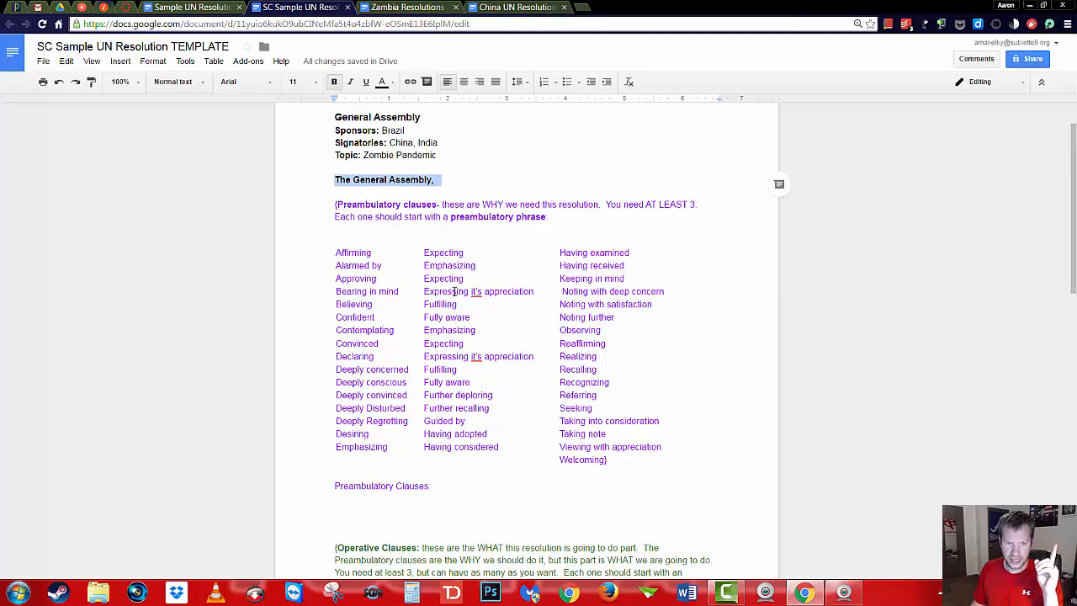
left_click_drag(336, 253, 607, 374)
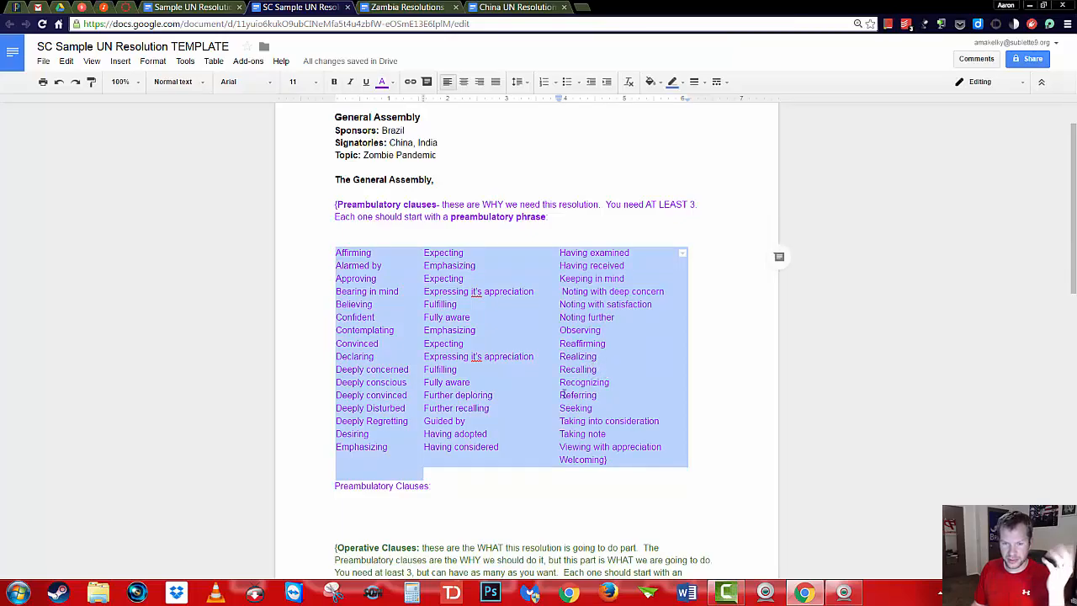
left_click(366, 504)
triple_click(362, 486)
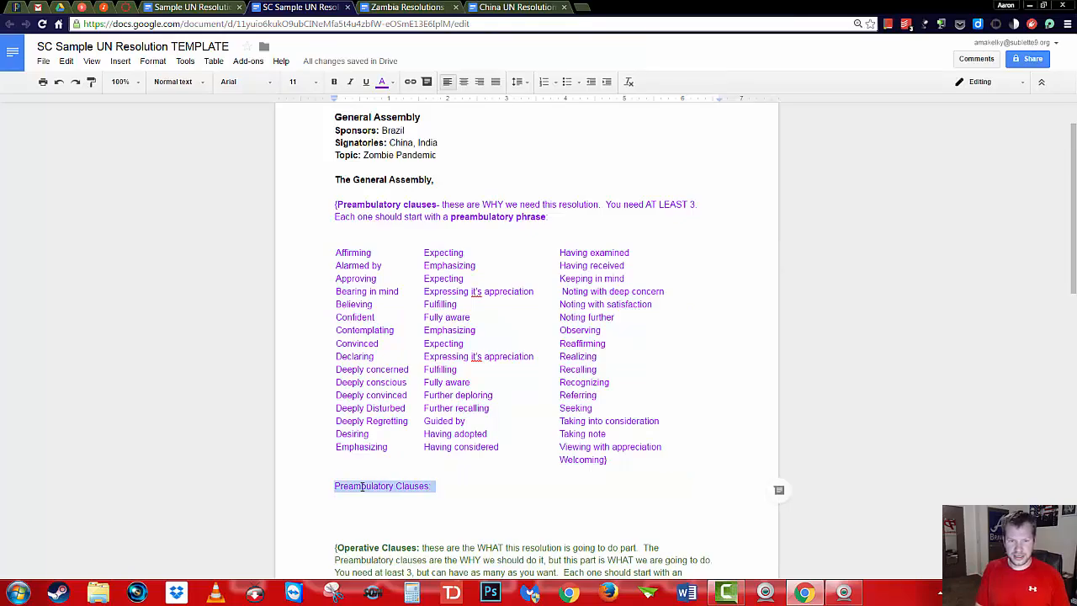
type("Having con")
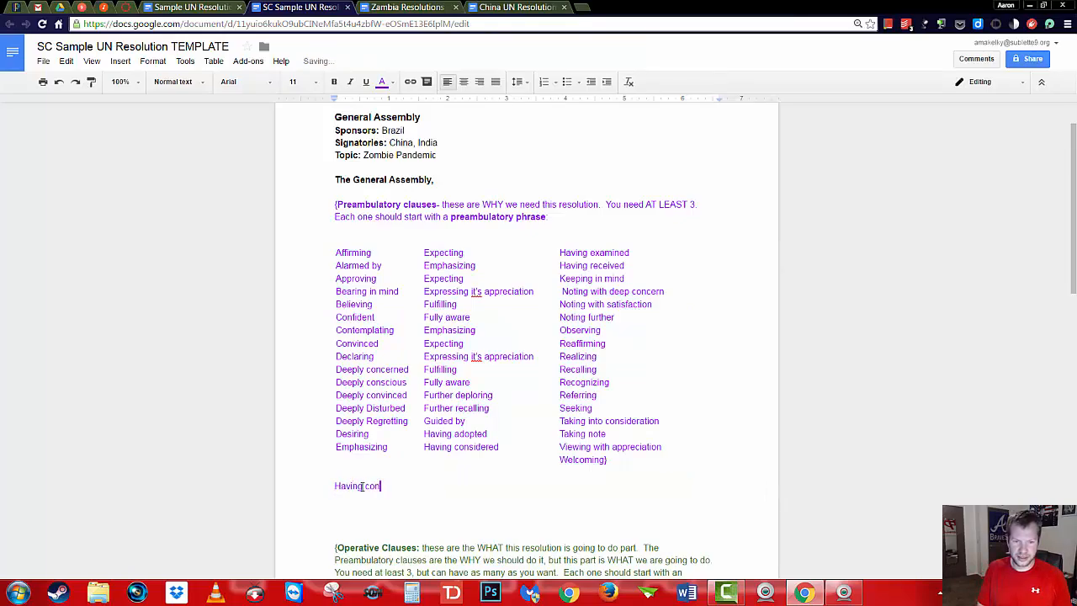
type("disdered")
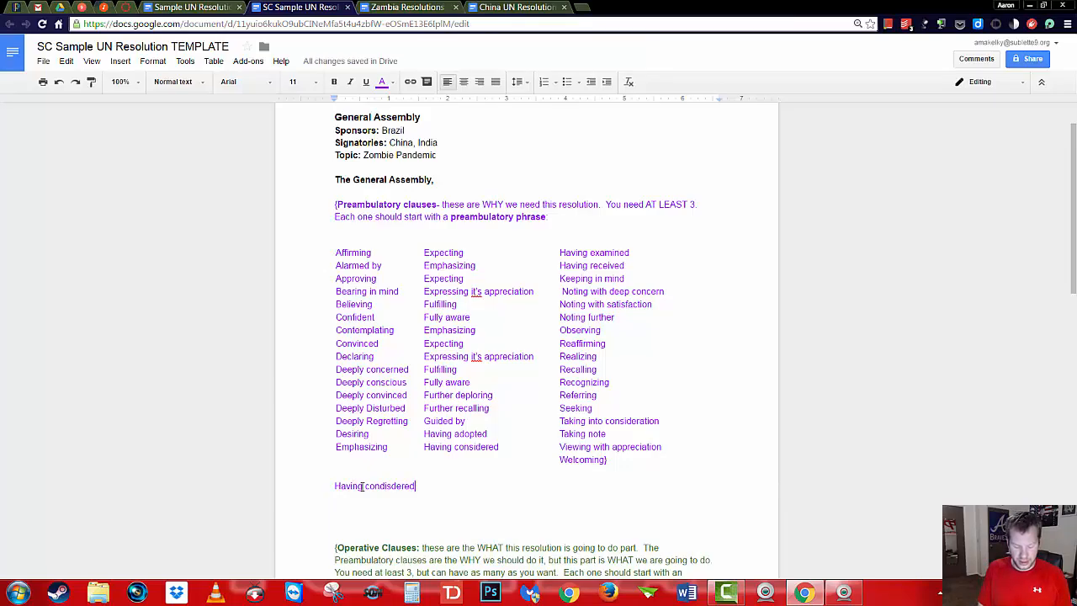
type(" the fact that ")
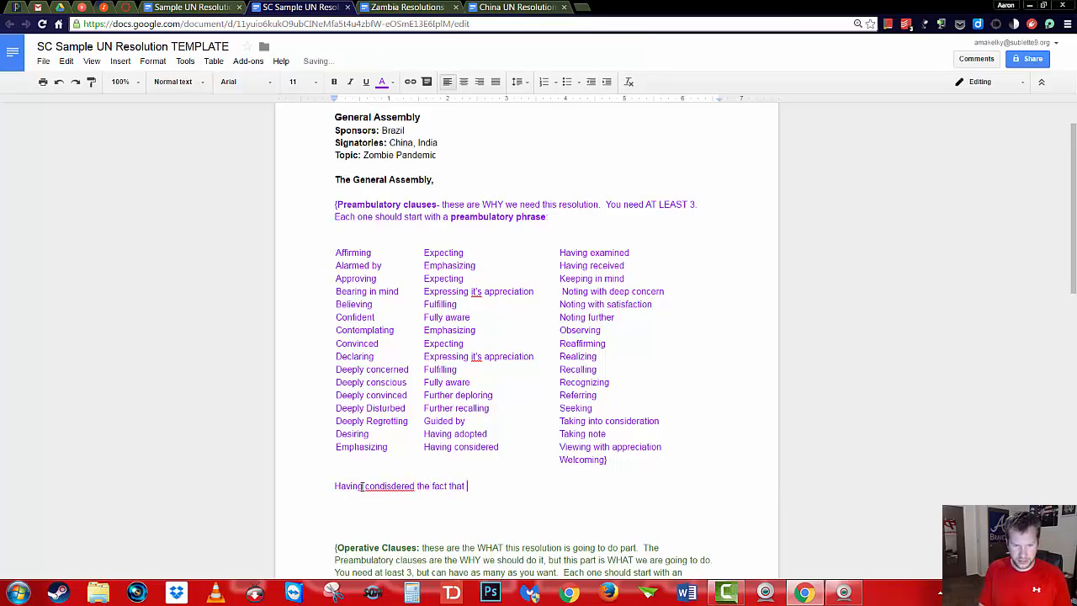
type("zombies have been ri")
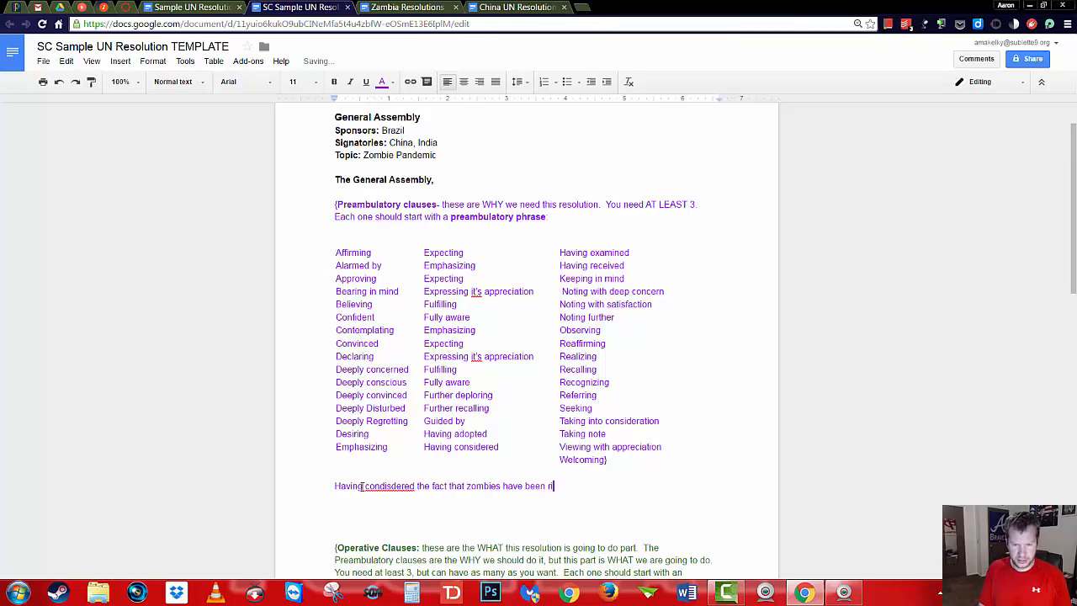
type("sing from their grave")
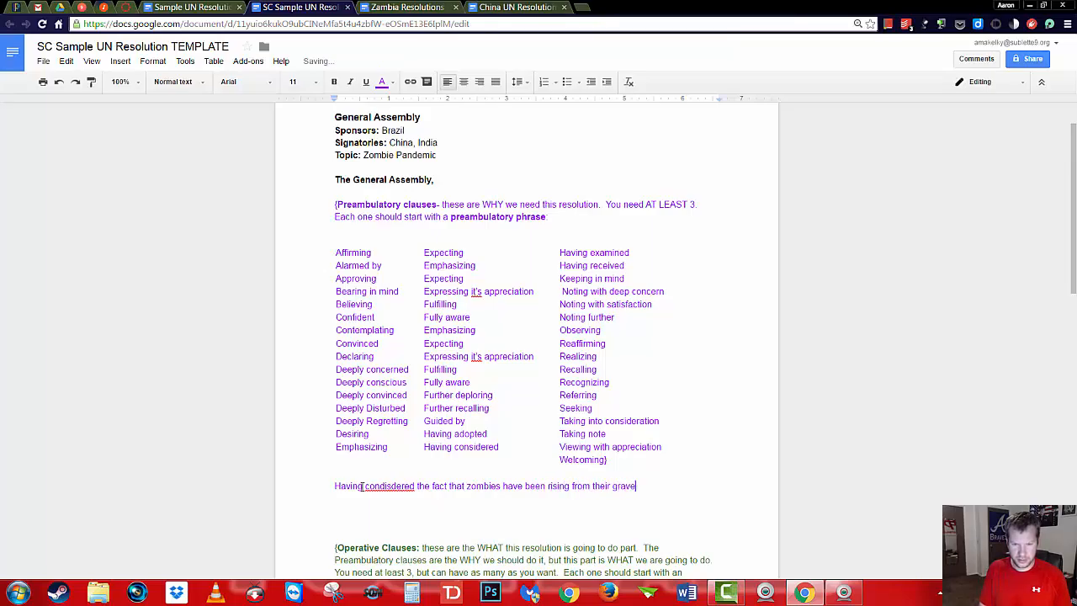
type("s in Northern Monta")
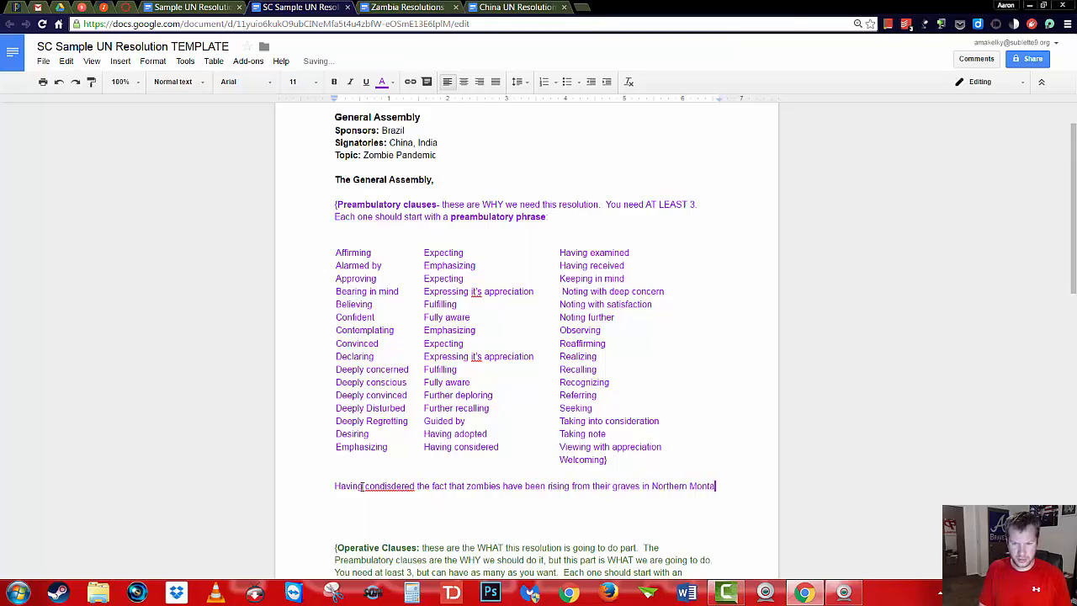
type("na since 2013")
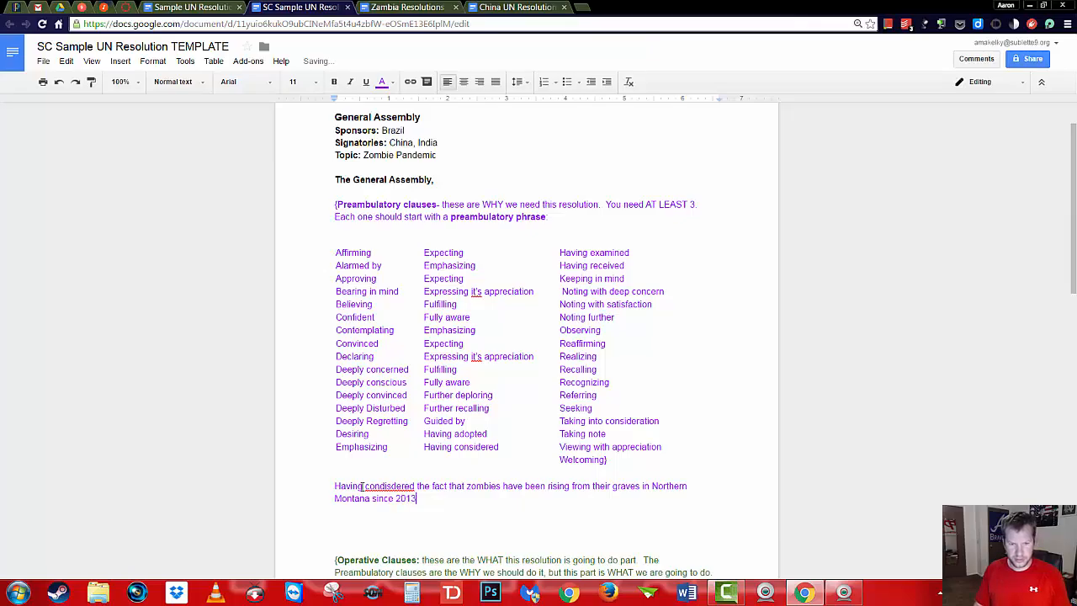
right_click(389, 486)
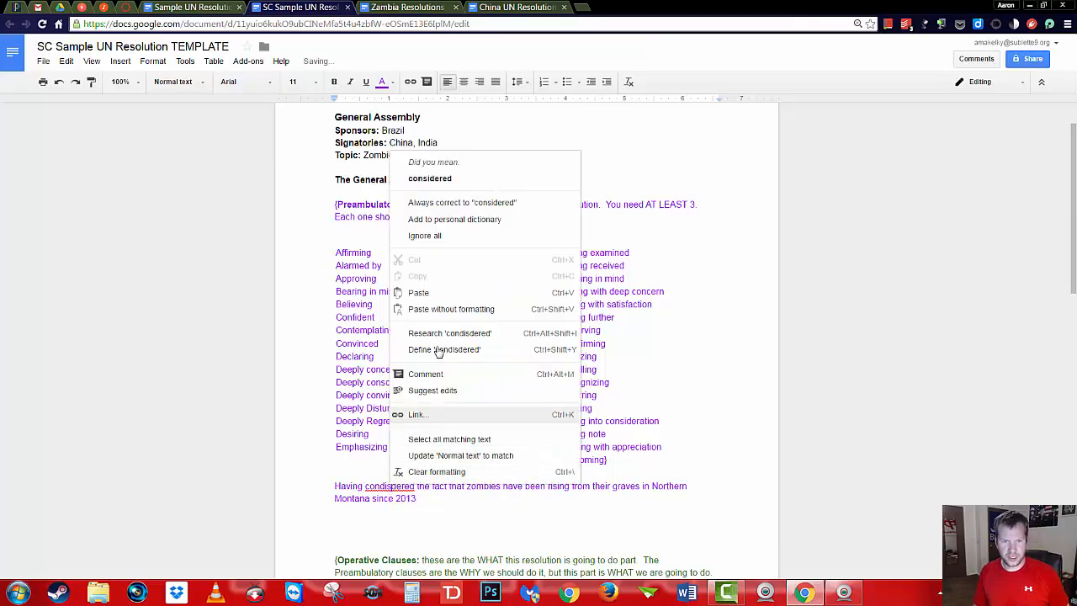
left_click(457, 181)
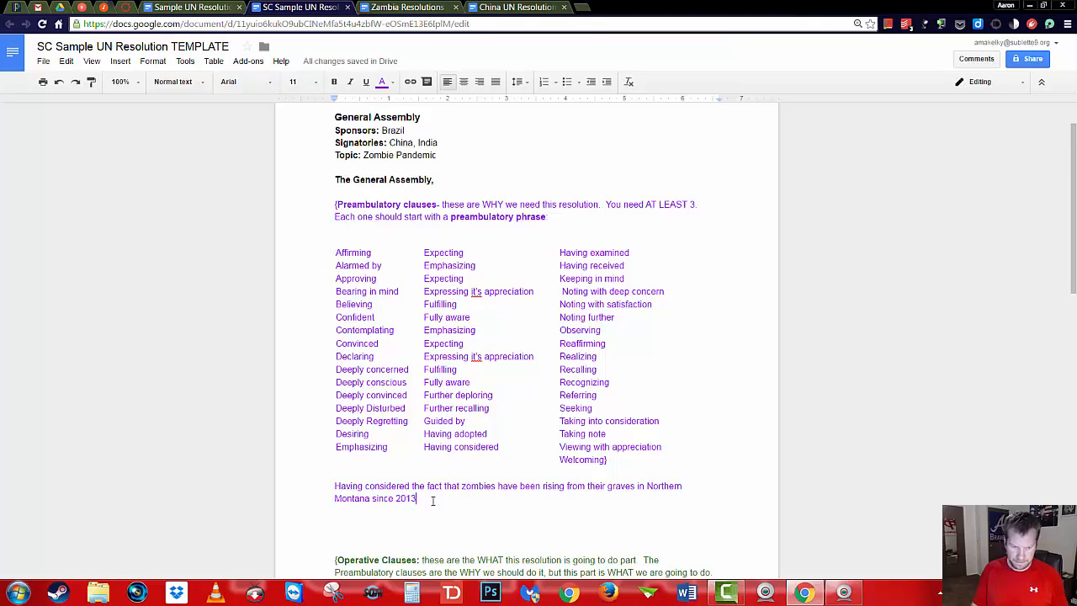
End the first preambulatory clause with a semicolon and change "have been rising" to "are rising"
type(";")
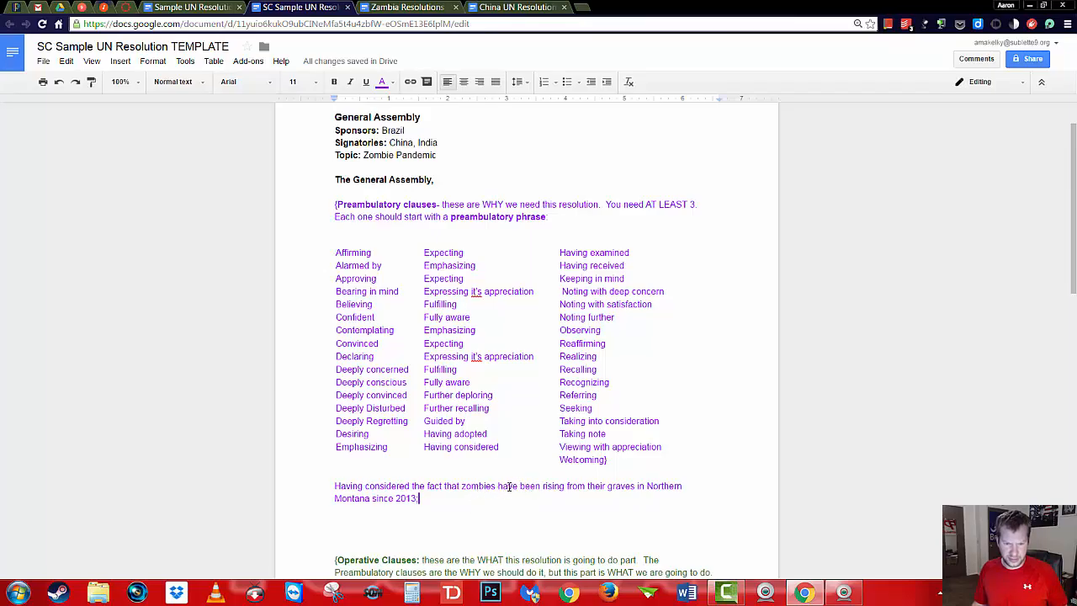
left_click_drag(497, 485, 541, 486)
type("are")
left_click(392, 497)
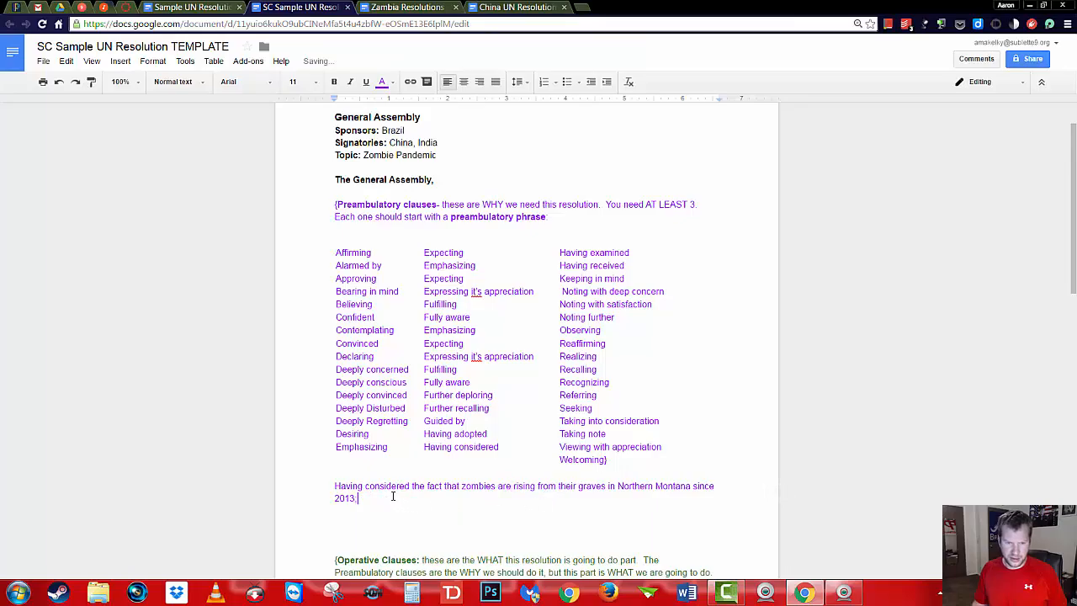
Start a second clause: "Noting with satisfaction that the Walking Dead series on AMC has brought world wide attention to the menace that brain suck"
key("Return")
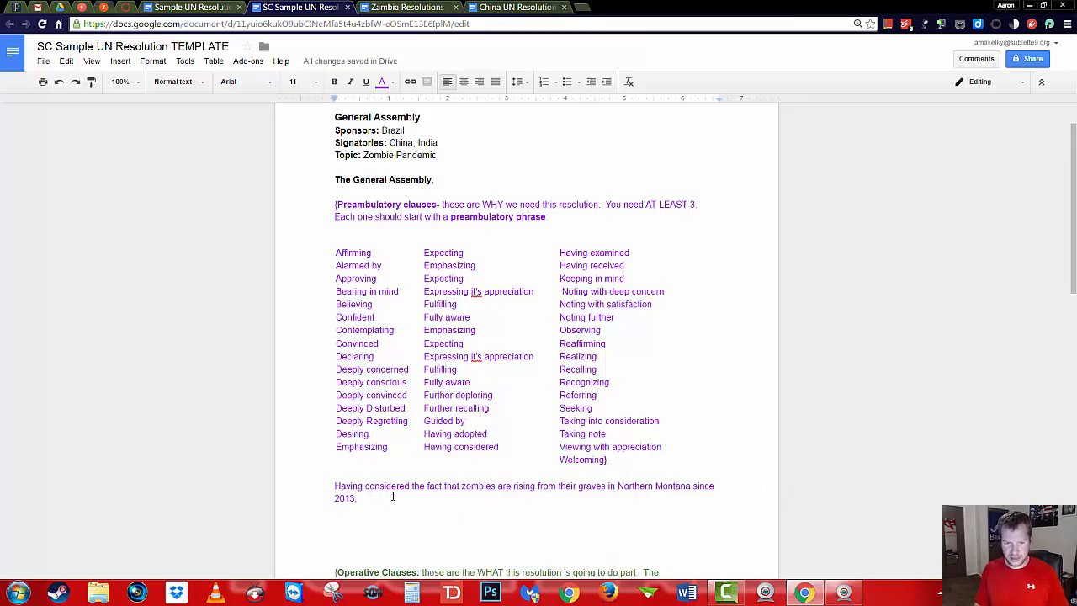
key("Return")
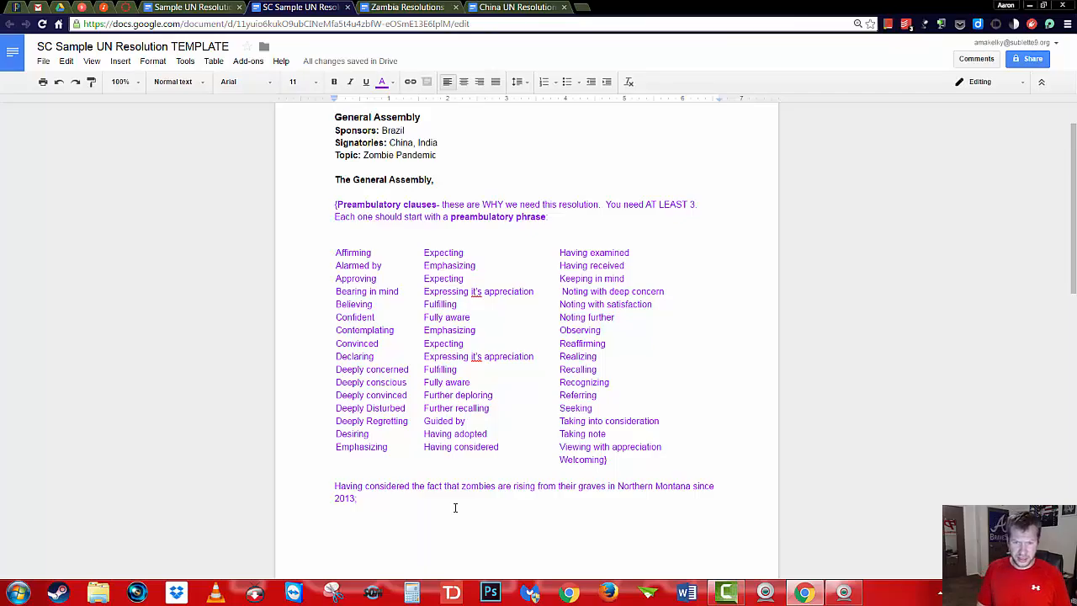
type("Notin")
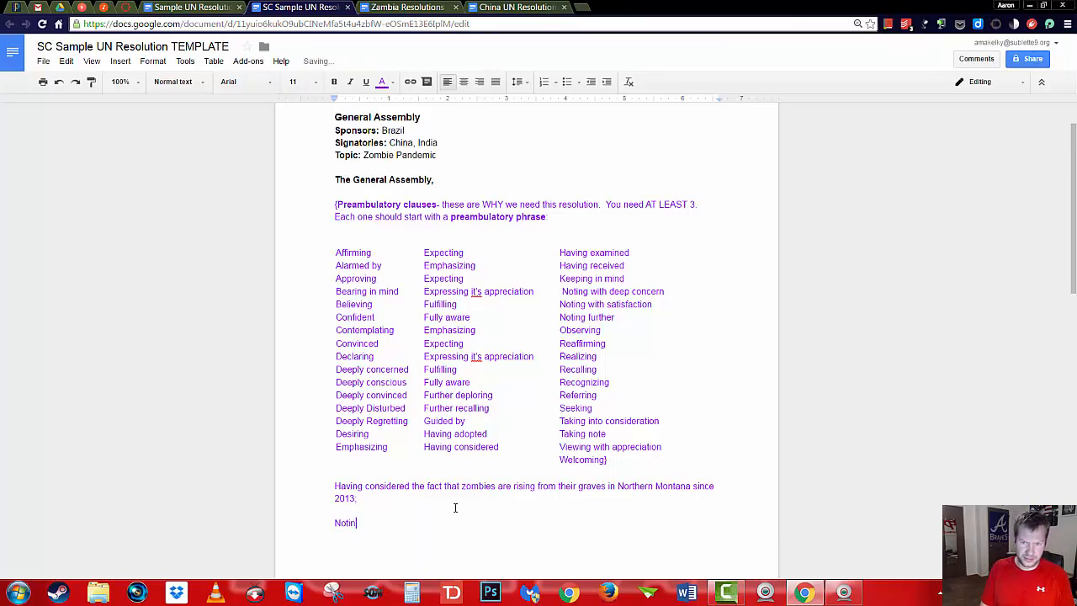
type("g with satisfaction that the W")
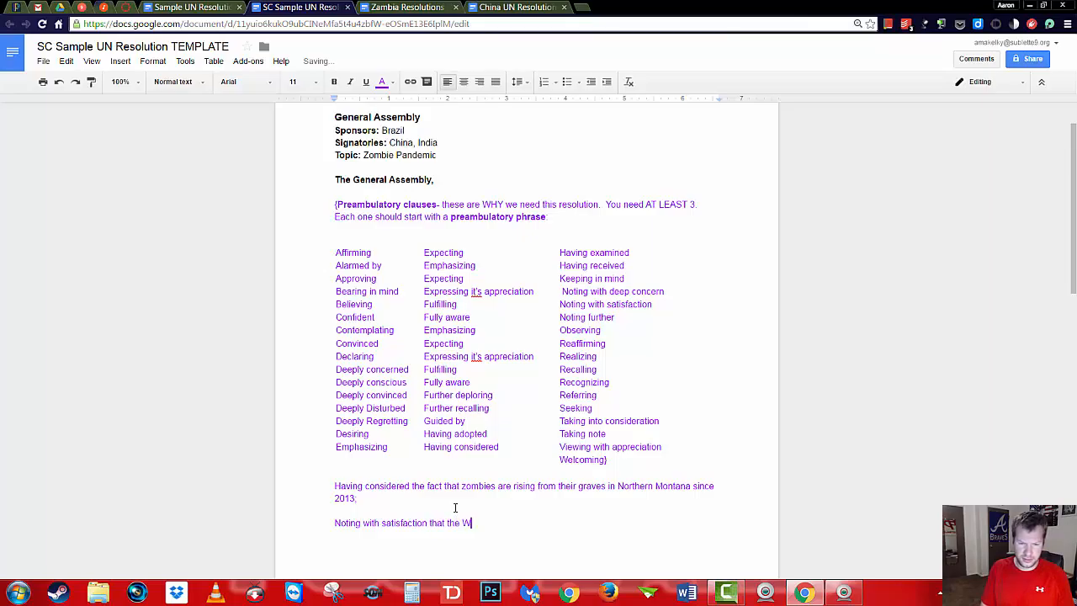
type("alking Dead series on AMC ah")
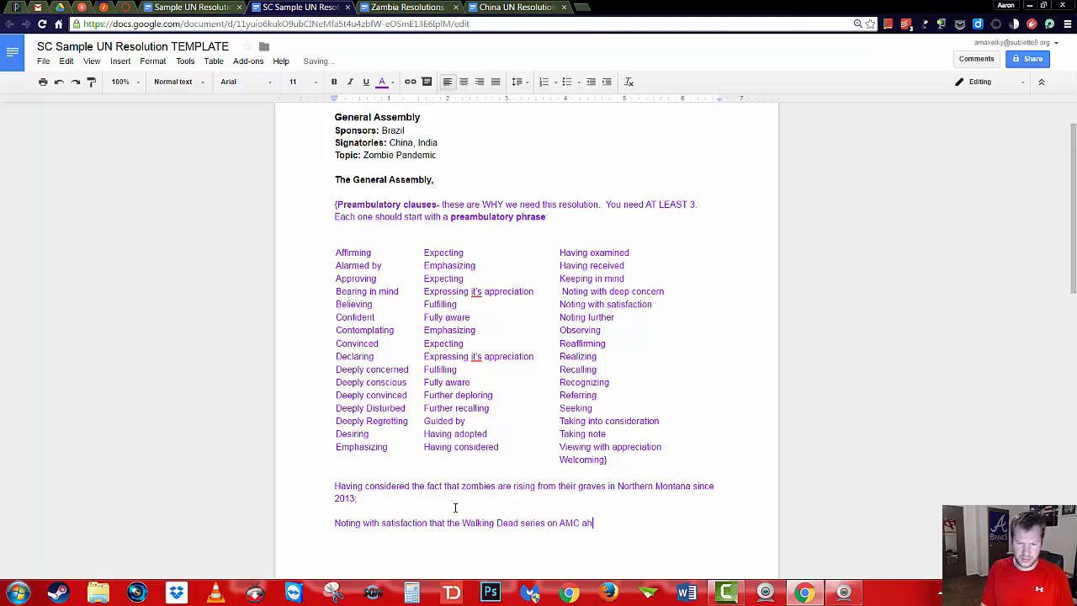
key("BackSpace")
key("BackSpace")
type("has brought wo")
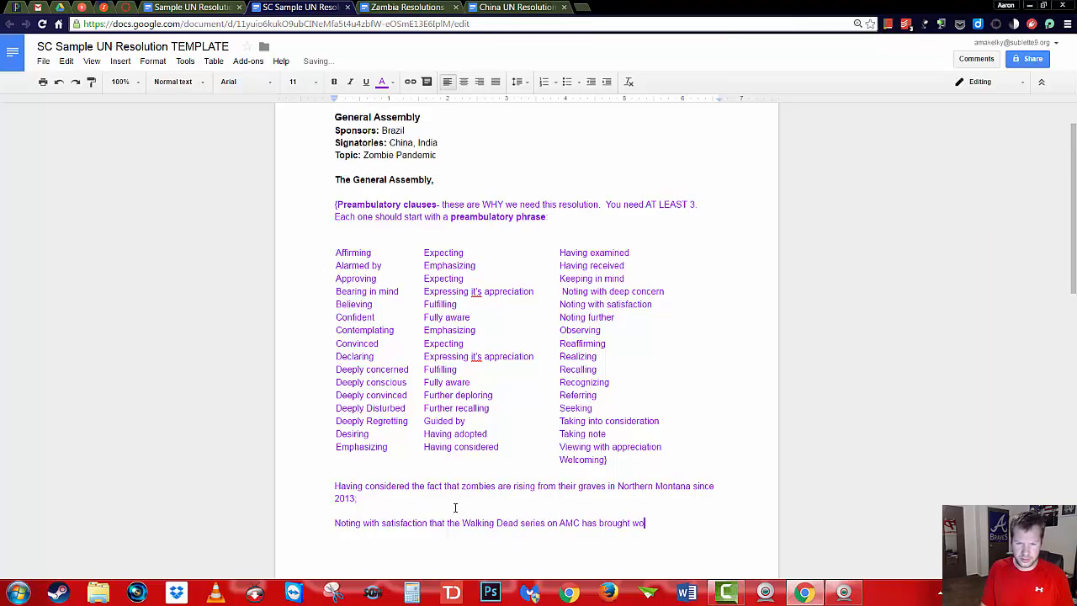
type("rld wide attent")
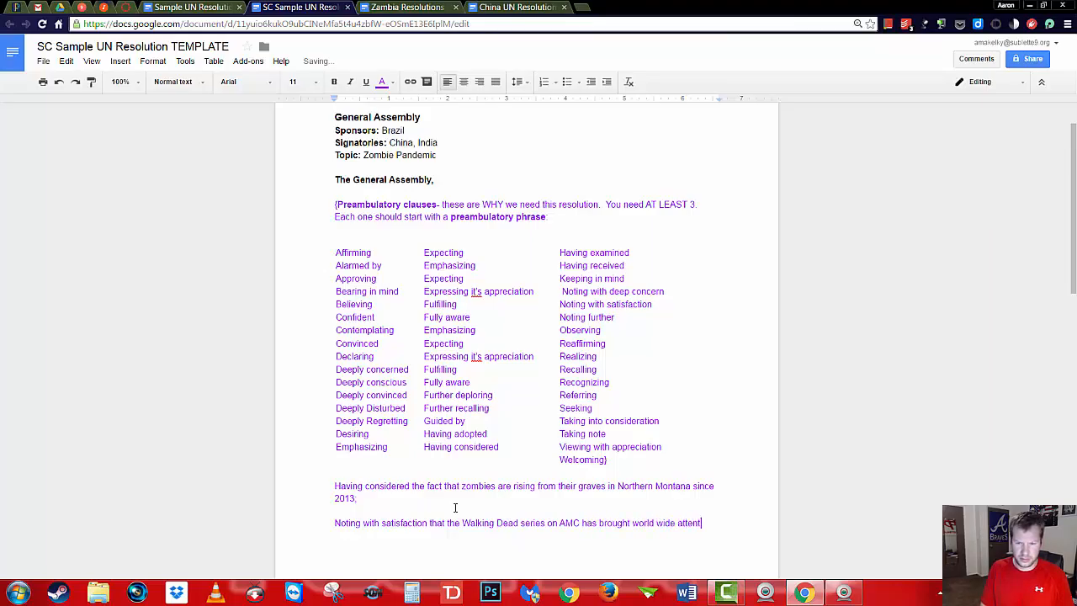
type("ion to the menace that brain suck")
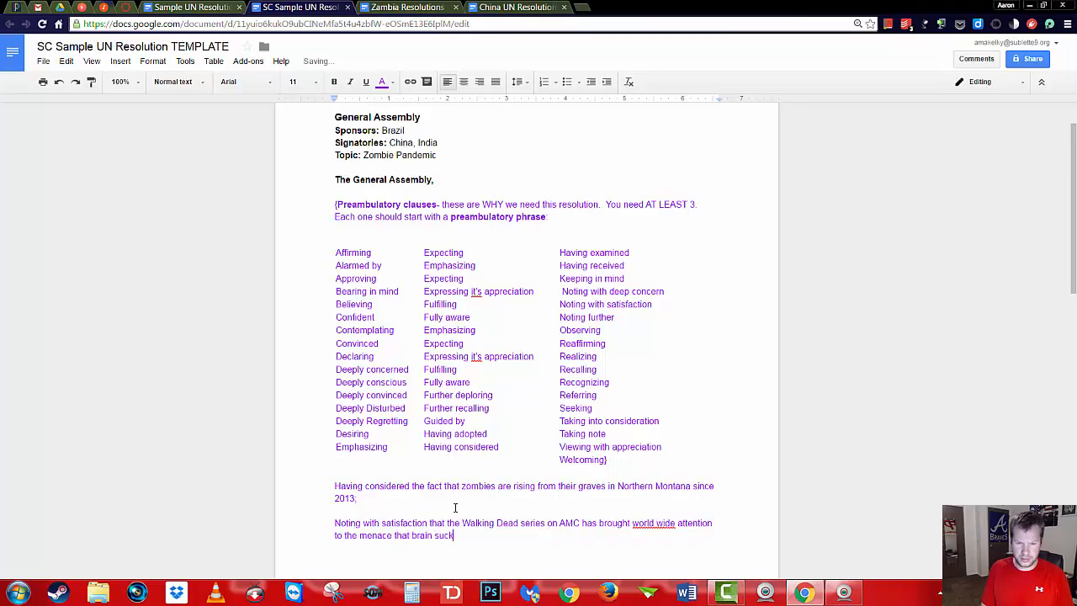
Change "brain suck" to "brain-sucking" and finish the second clause with "zombies pose to the survival of the human race."
key("BackSpace")
key("BackSpace")
key("BackSpace")
key("BackSpace")
key("BackSpace")
type("s")
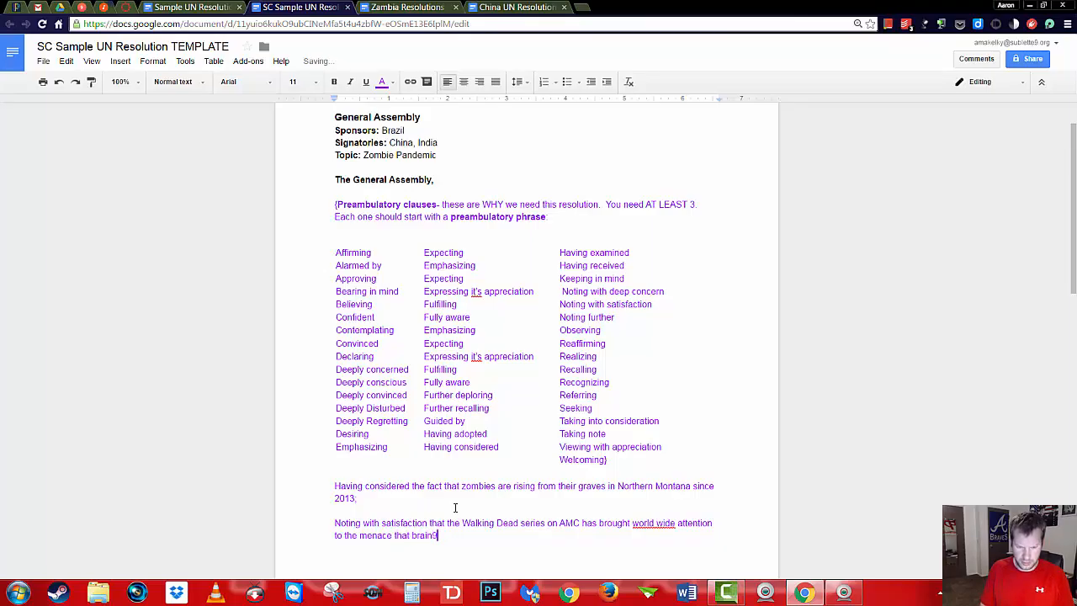
key("BackSpace")
type("-sucking zom")
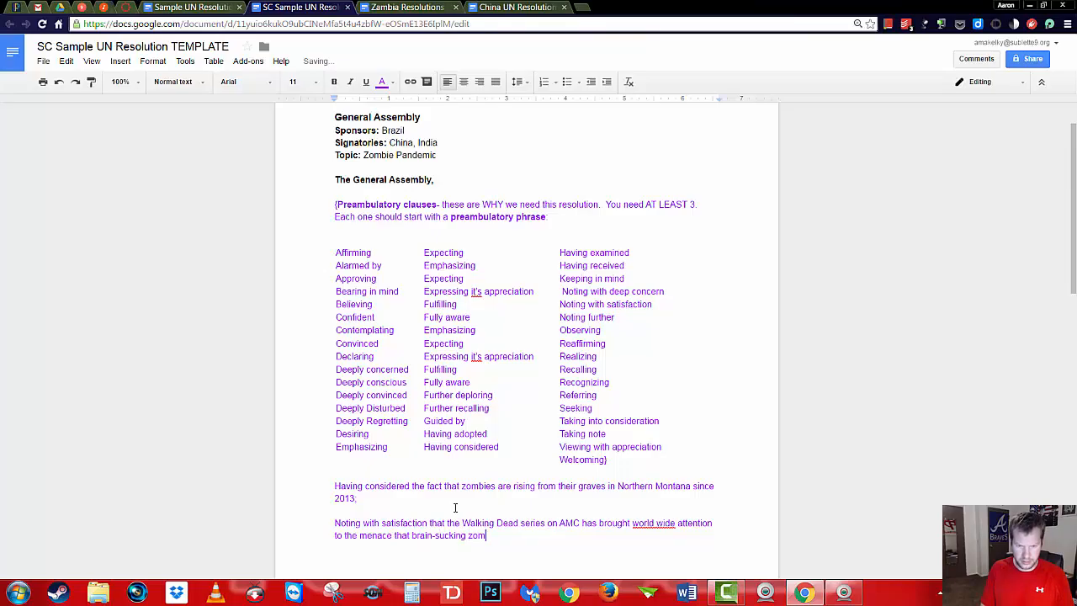
type("bies ")
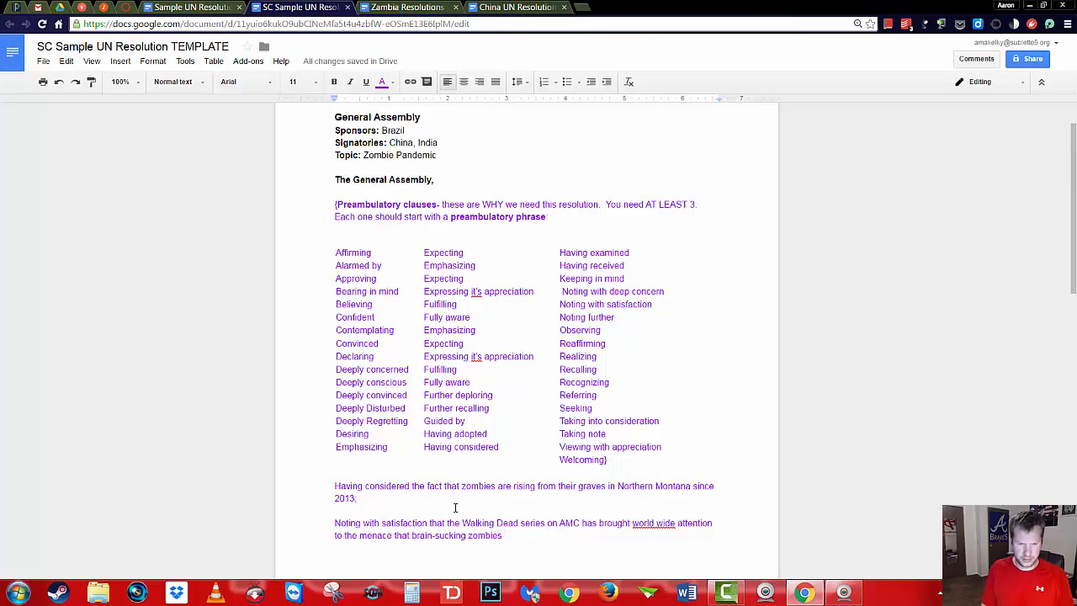
type("pose ")
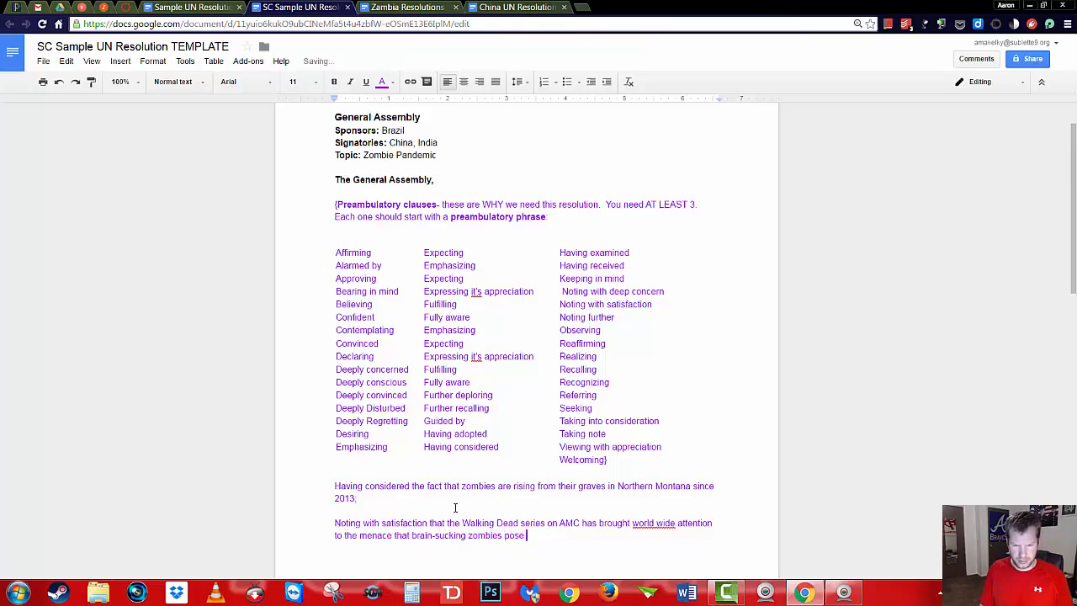
type("to the surivval")
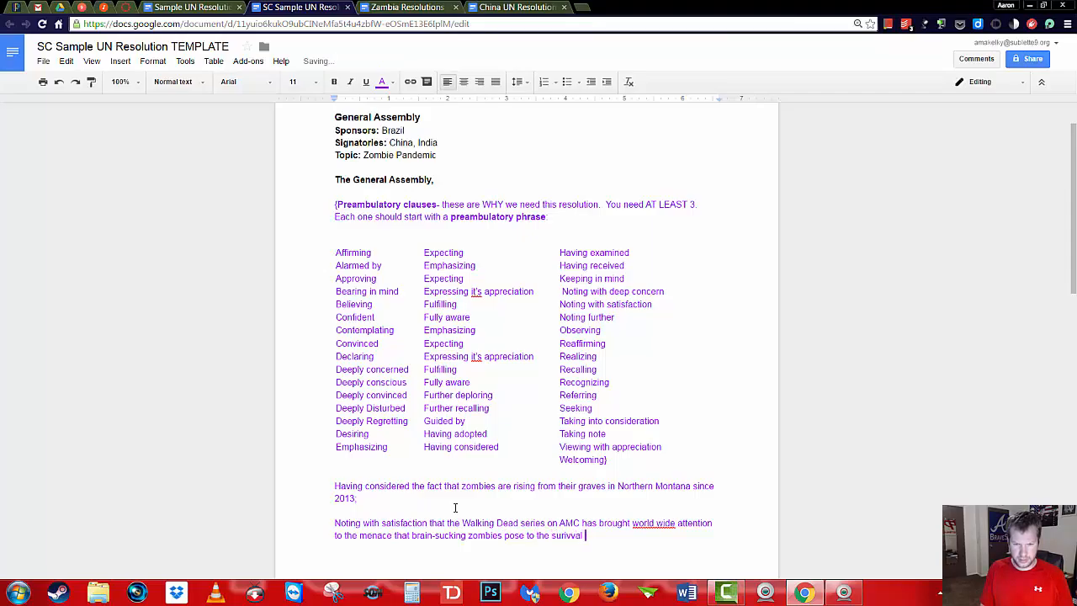
key("BackSpace")
key("BackSpace")
key("BackSpace")
key("BackSpace")
type("al of the human race.")
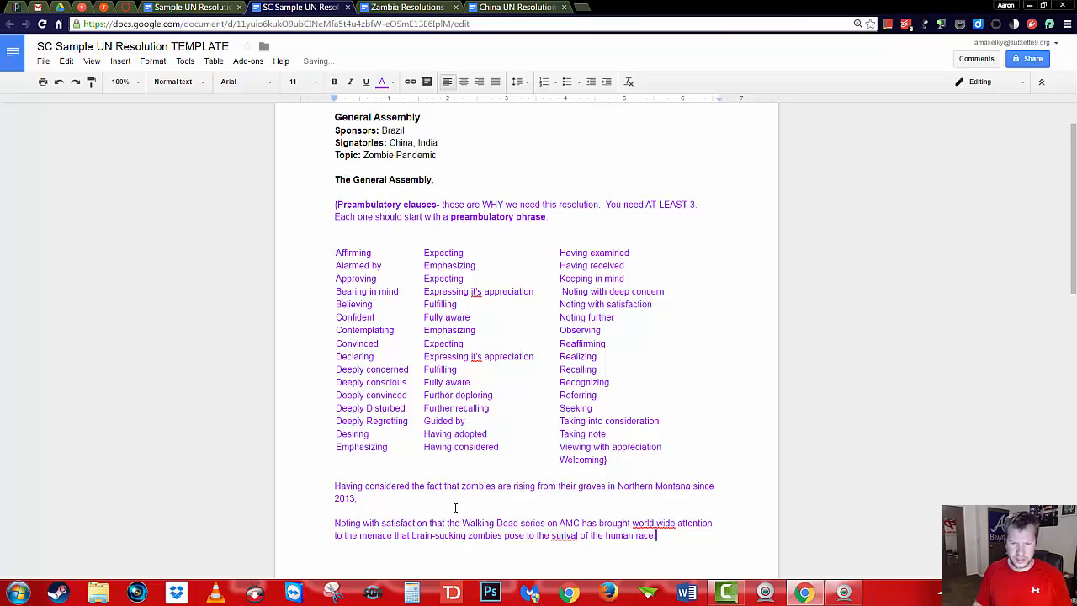
Correct the second clause's spelling, changing "surival" to "survival" and "world wide" to "worldwide"
right_click(568, 536)
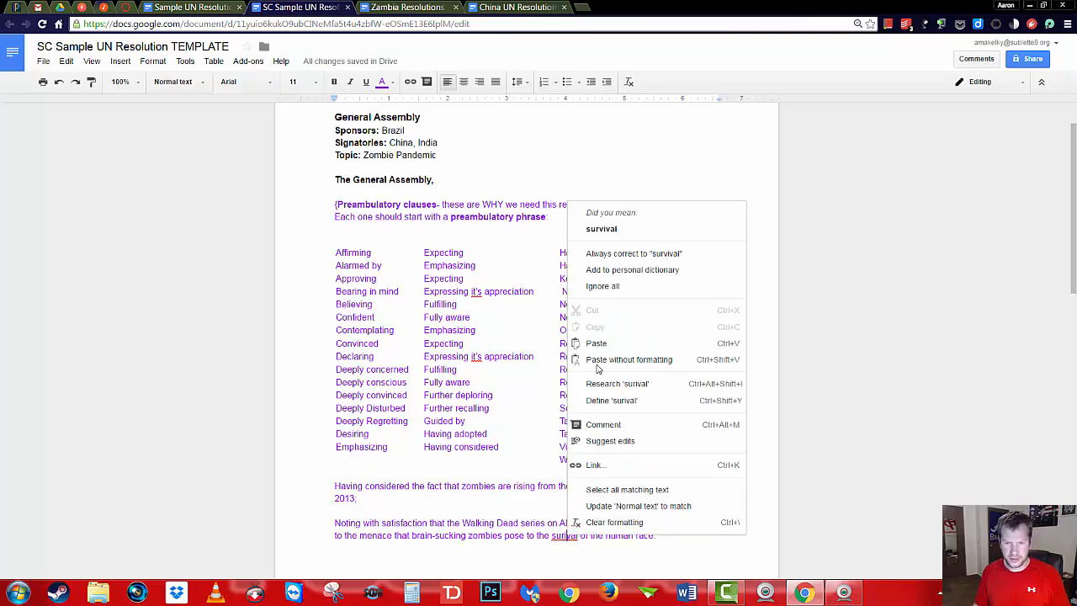
left_click(617, 235)
right_click(645, 522)
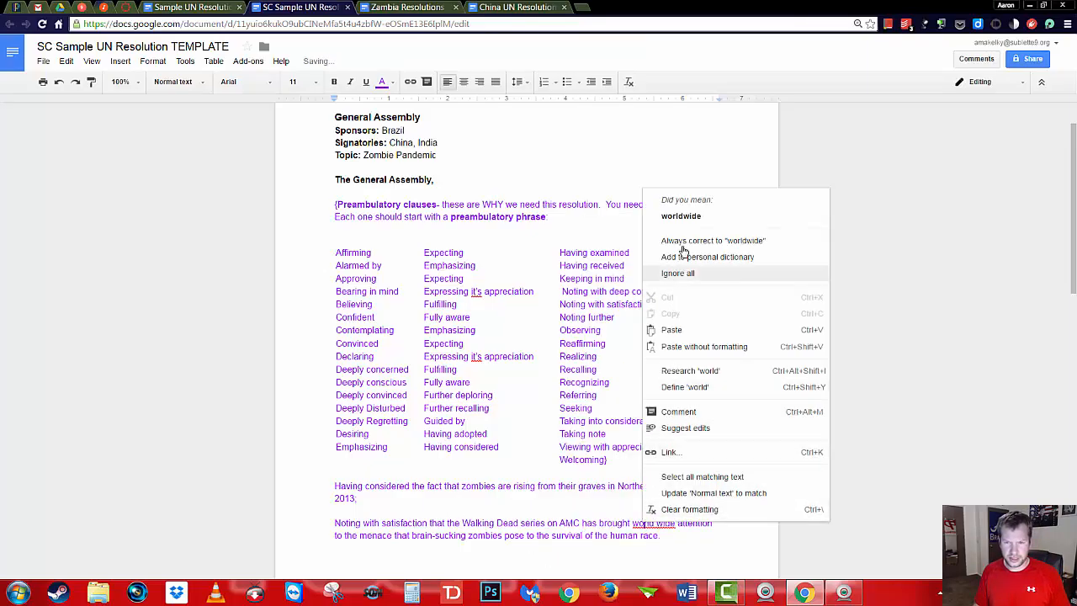
left_click(673, 217)
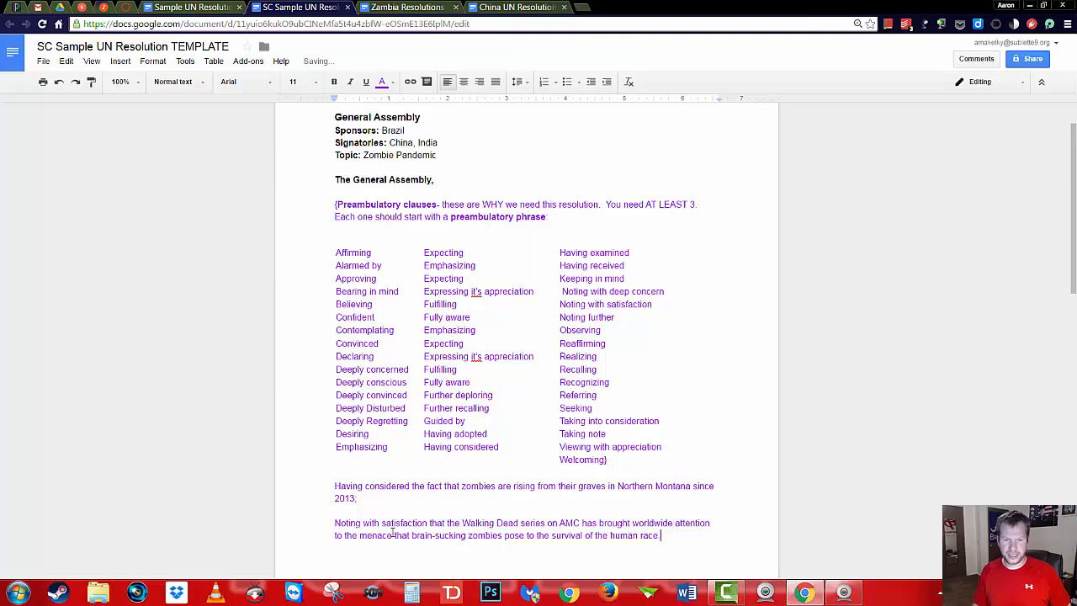
Replace the period after "human race" at the end of the second clause with a semicolon
left_click(338, 523)
left_click_drag(360, 523, 430, 522)
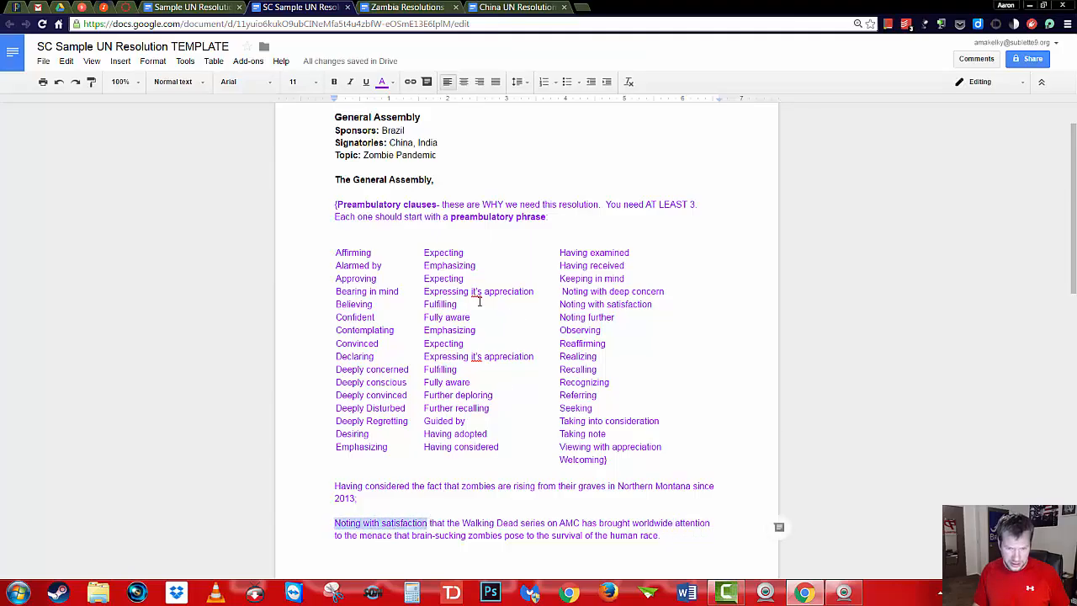
left_click(664, 536)
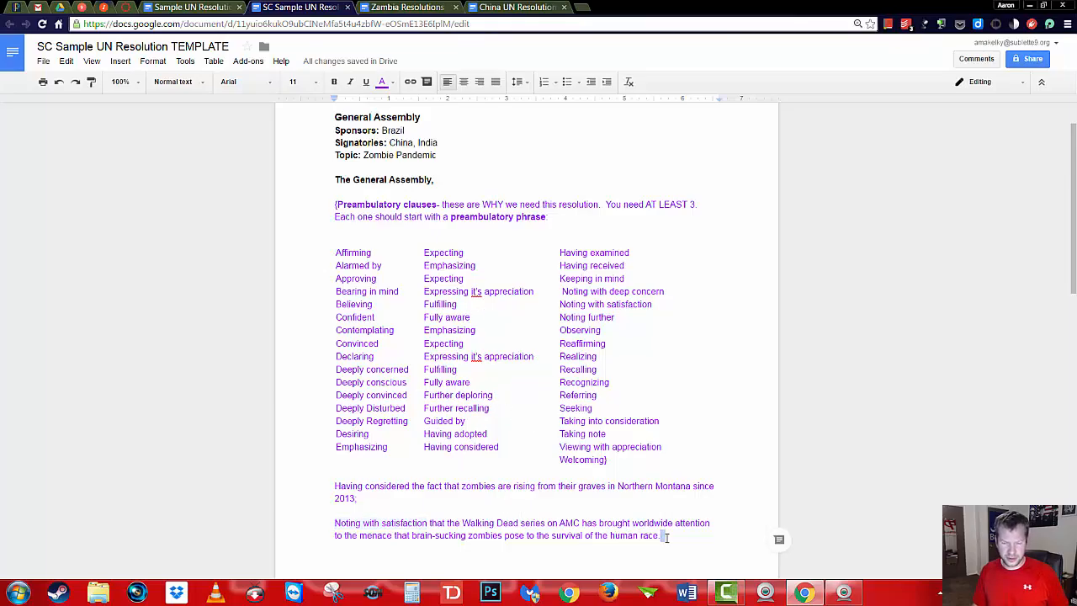
key("BackSpace")
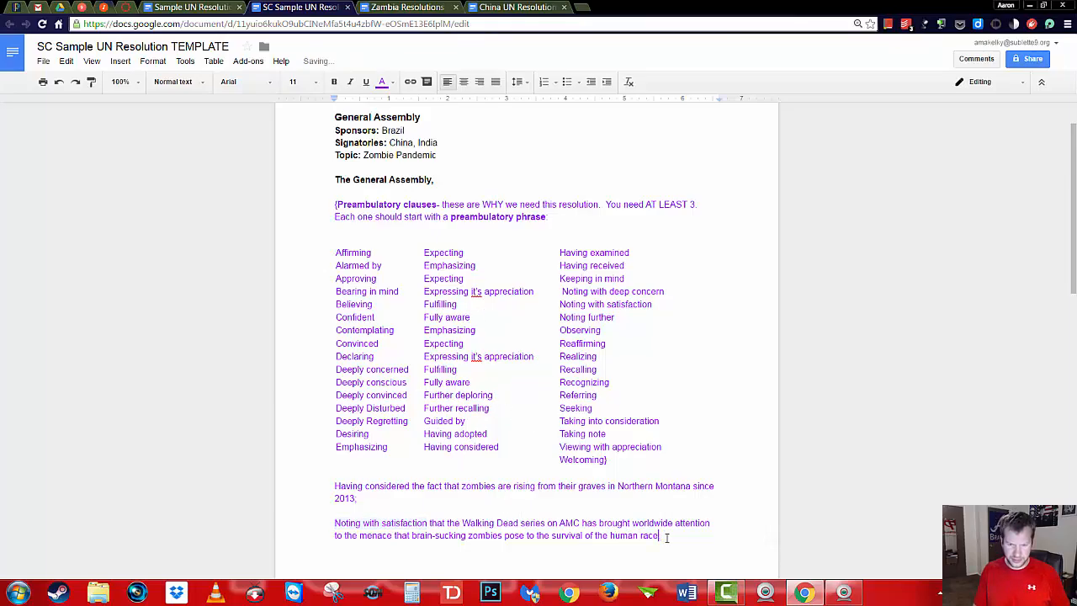
type(";")
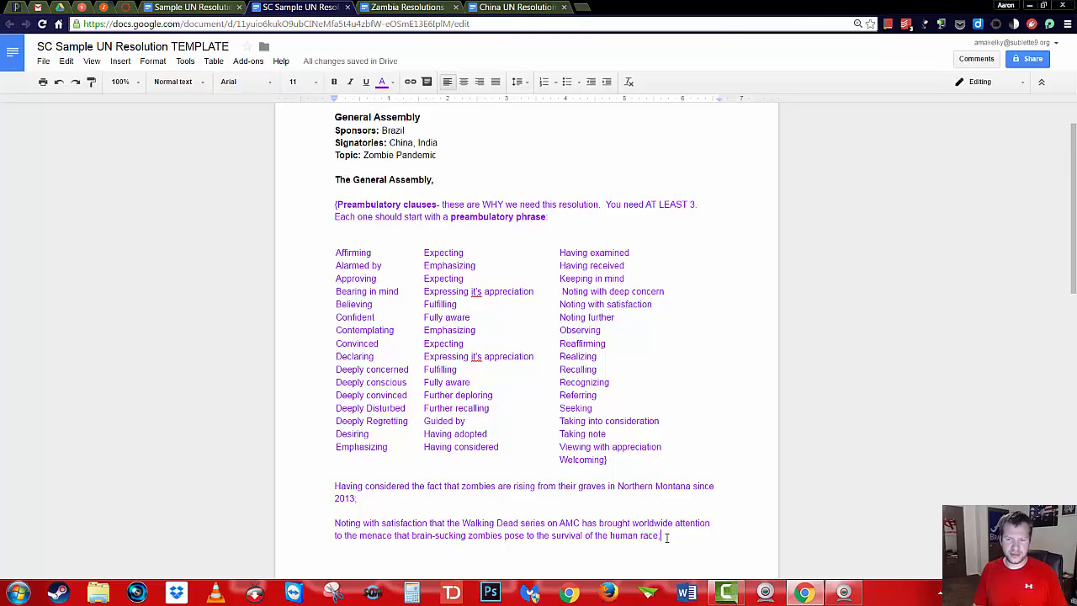
Add a third clause below the second: "Bearing in mind zombies are the greatest menace humans have faced sinced the inception of atomic energy."
key("Return")
key("Return")
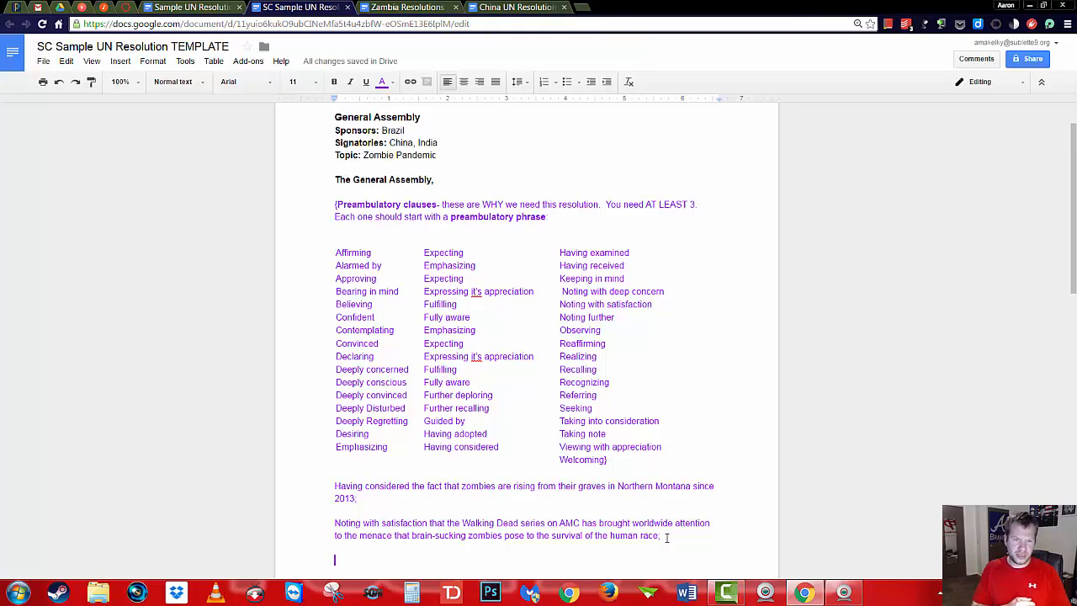
type("Bearing in mind")
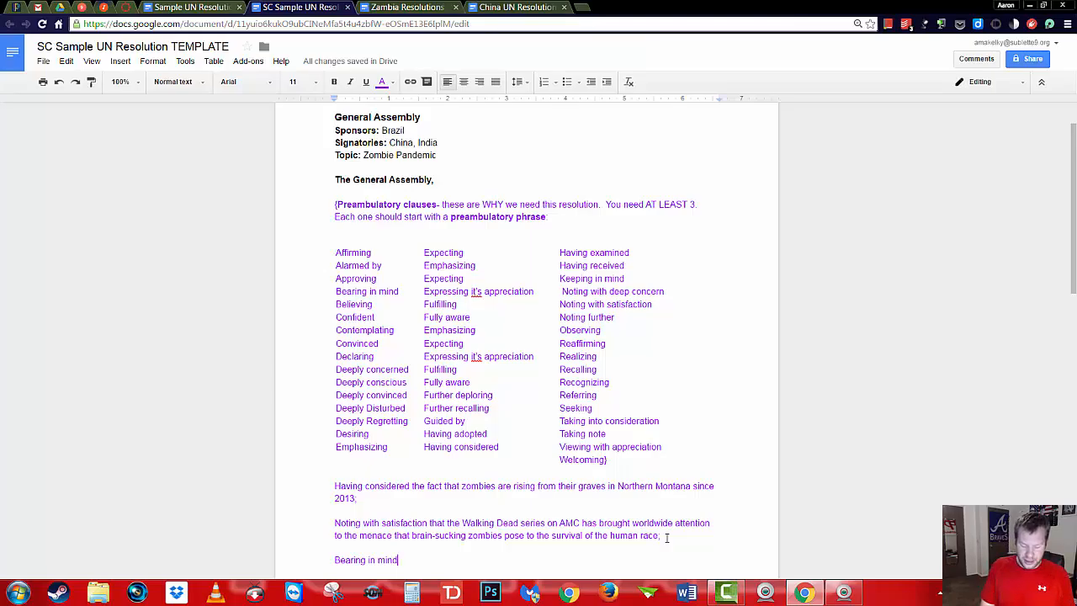
type("zombies")
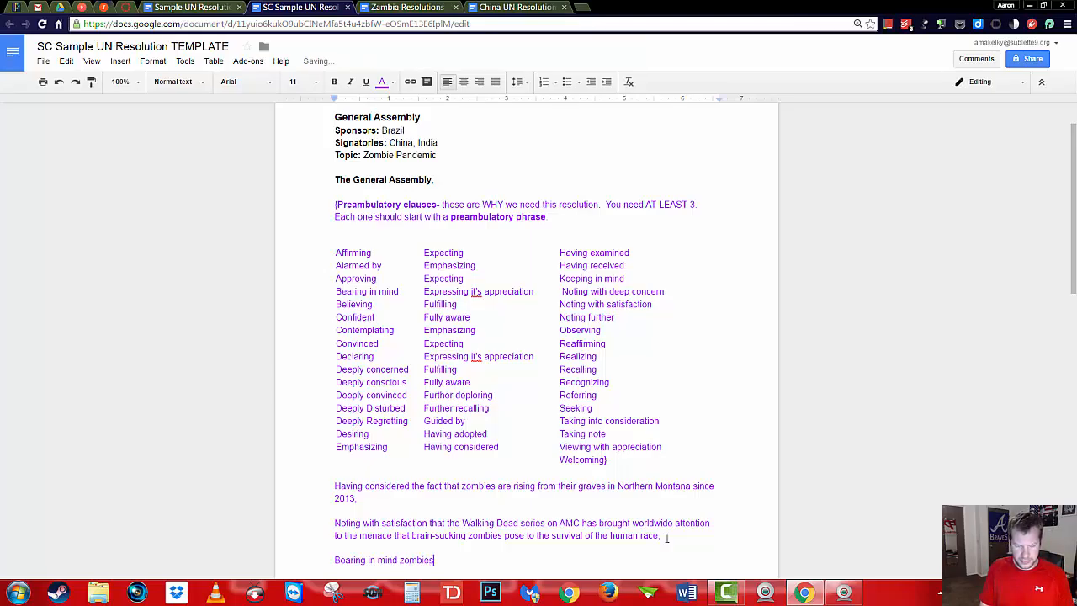
type(" are the grea")
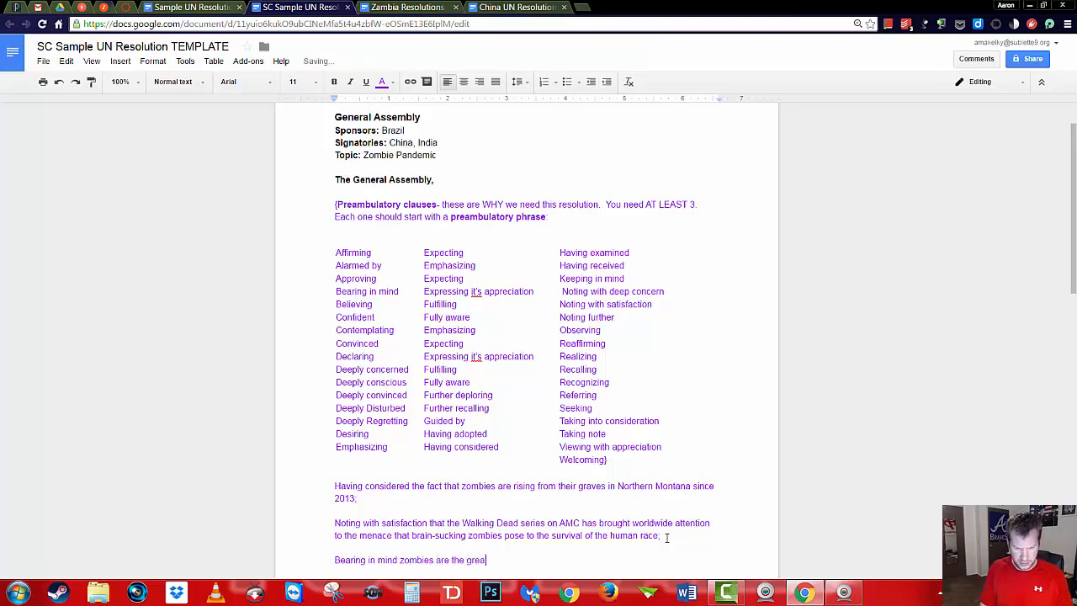
type("test menace ")
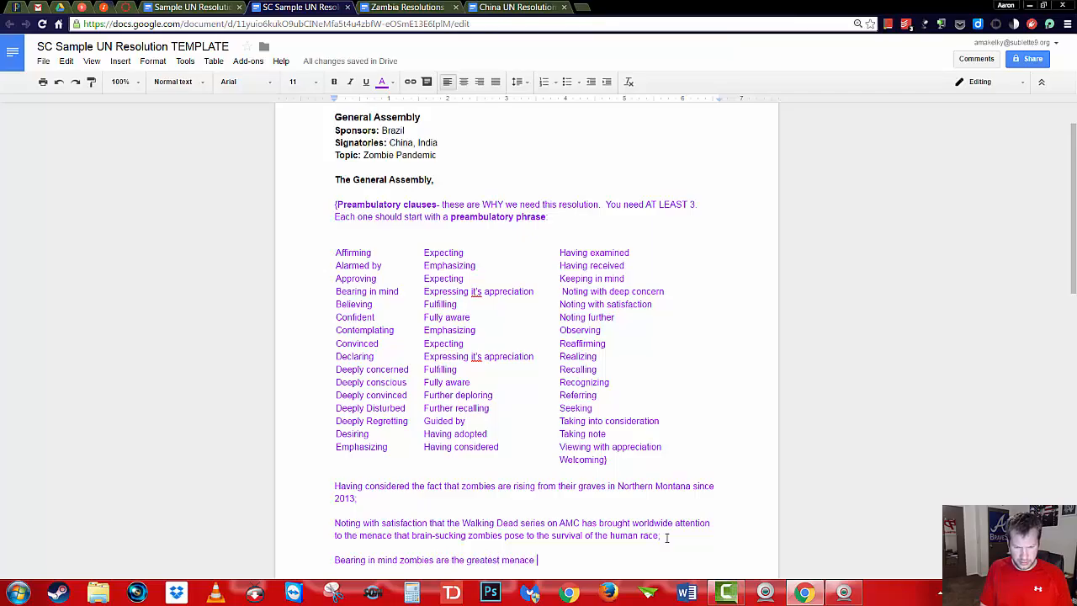
type("humans hav")
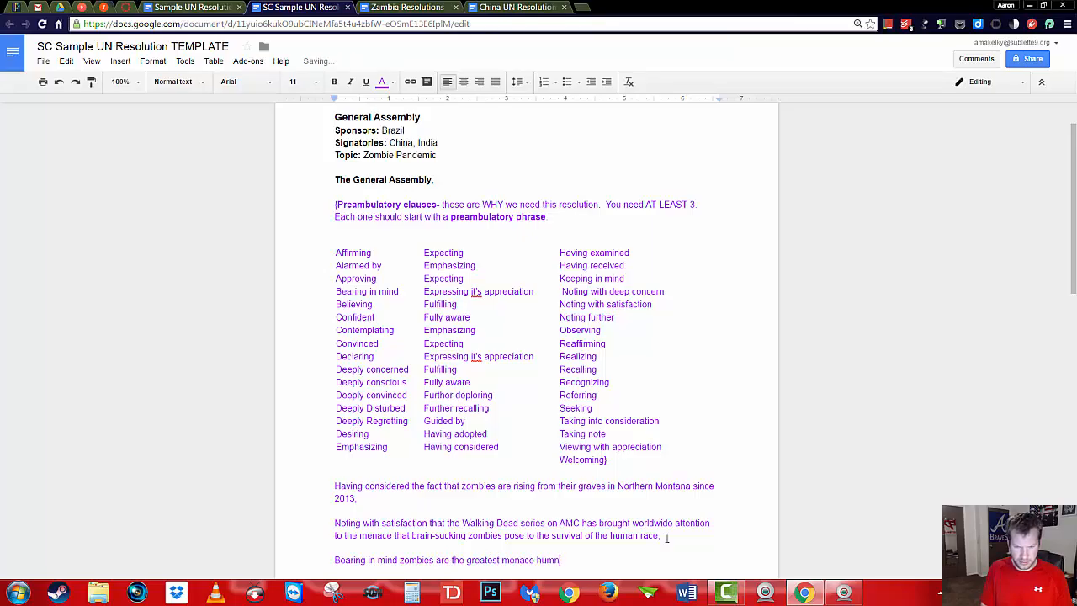
type("e face")
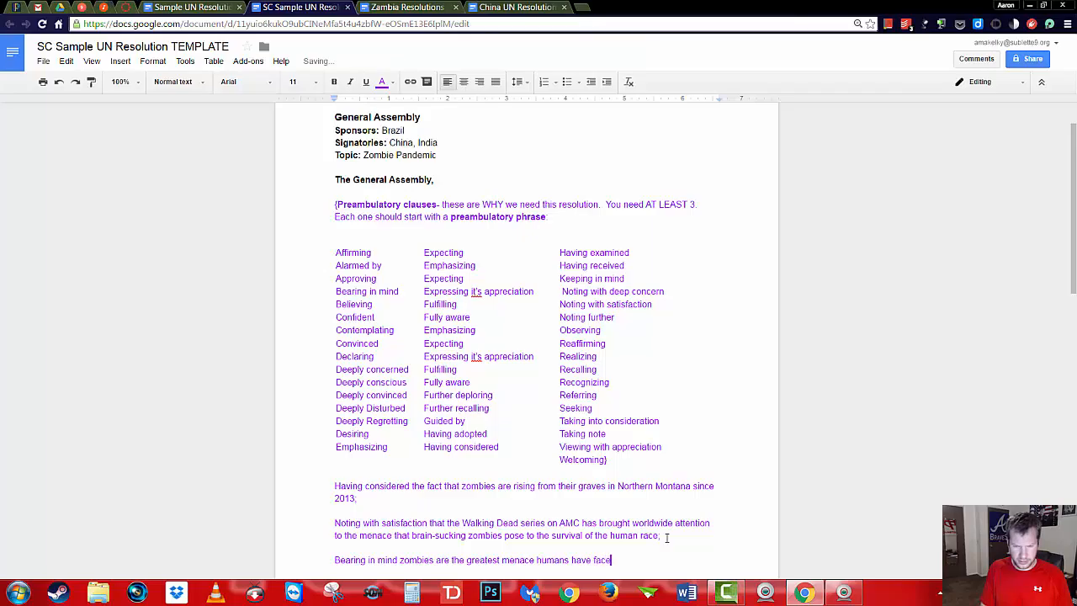
type("d sinced the inceptio o")
key("BackSpace")
key("BackSpace")
type("n of")
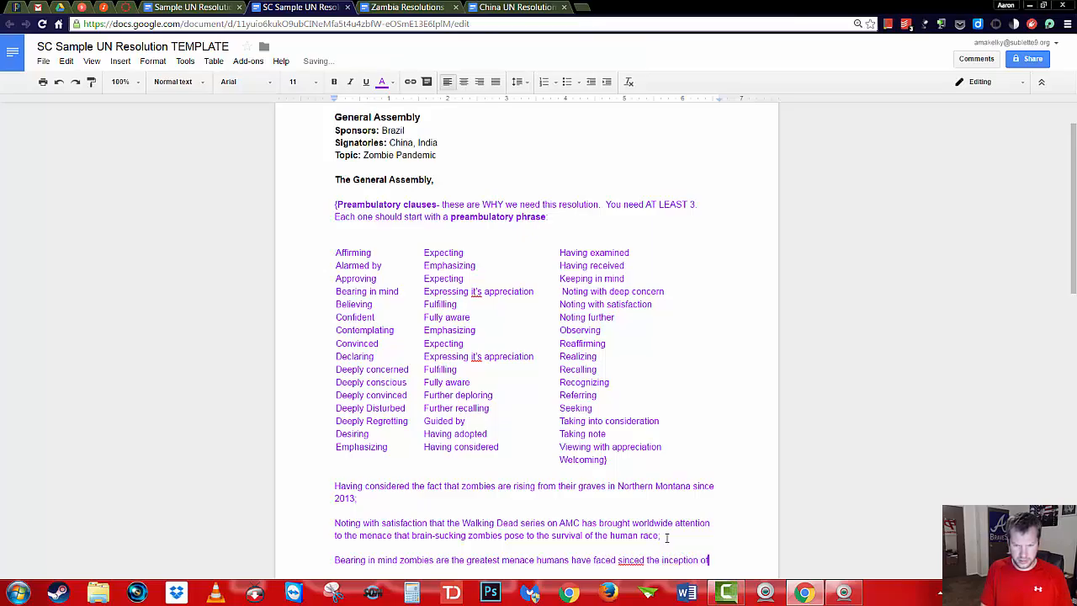
type(" atomic energy;")
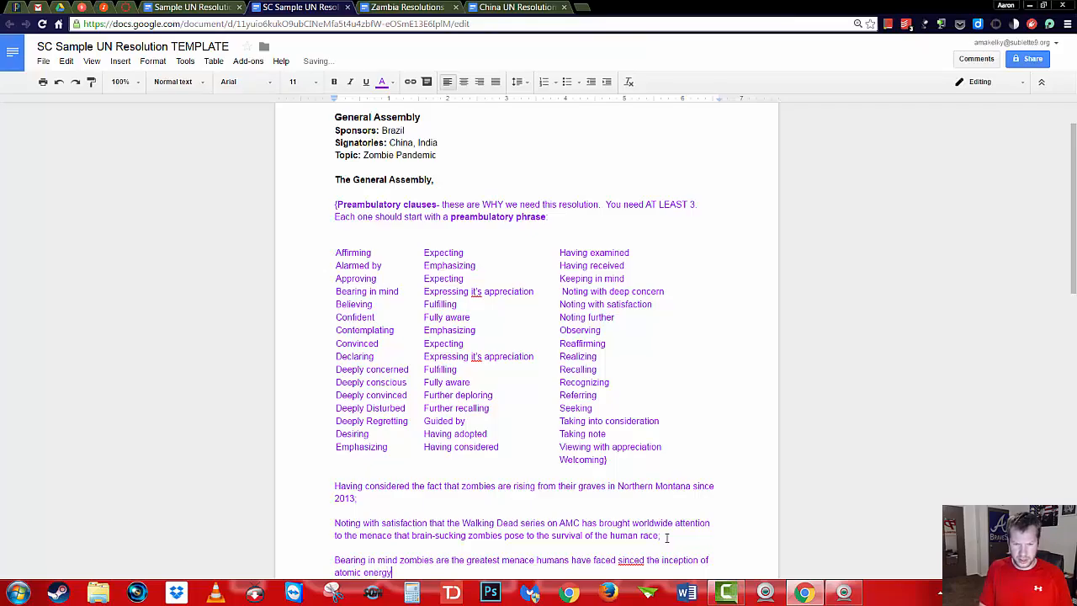
Correct "sinced" to "since" in the third clause and replace its final period with a semicolon
right_click(630, 562)
left_click(670, 255)
scroll(530, 452, "down", 2)
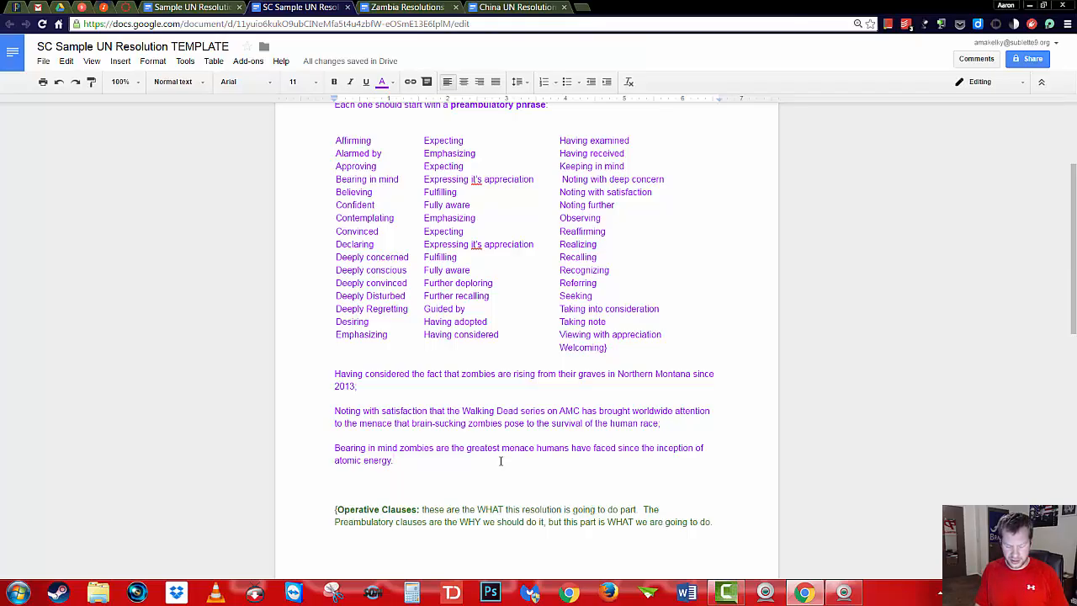
key("BackSpace")
type(";")
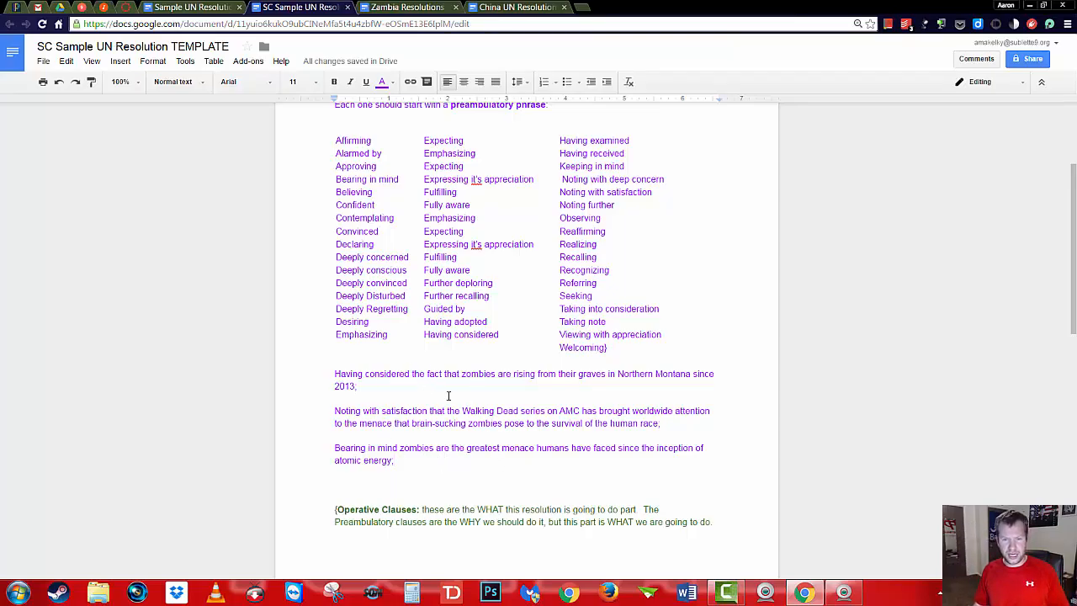
Delete the purple preambulatory instructions and sample phrase table, plus the extra blank lines left above the first clause
scroll(448, 395, "up", 3)
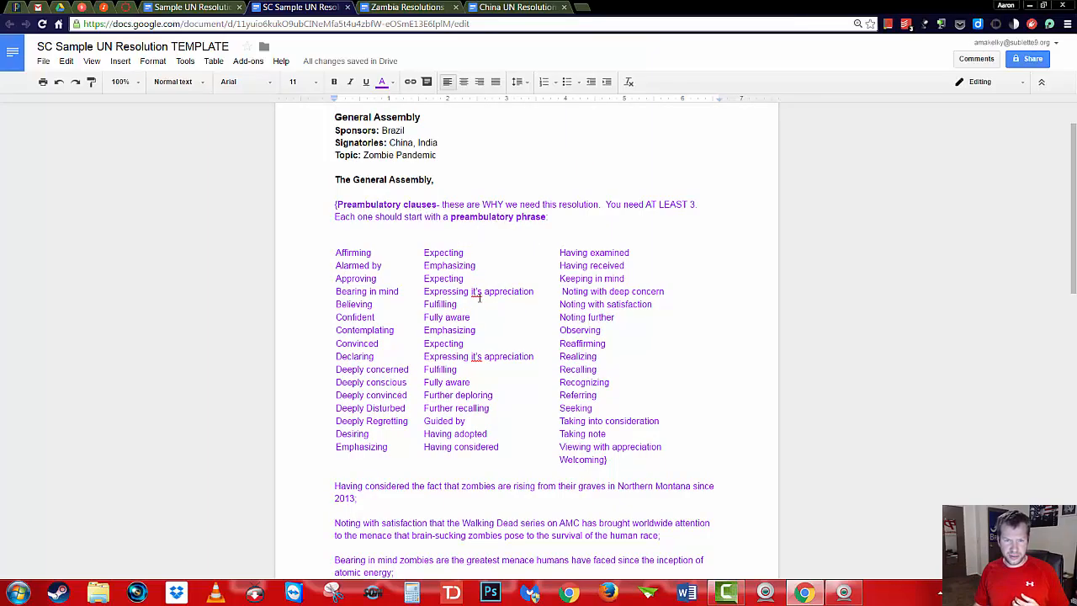
left_click_drag(615, 466, 335, 204)
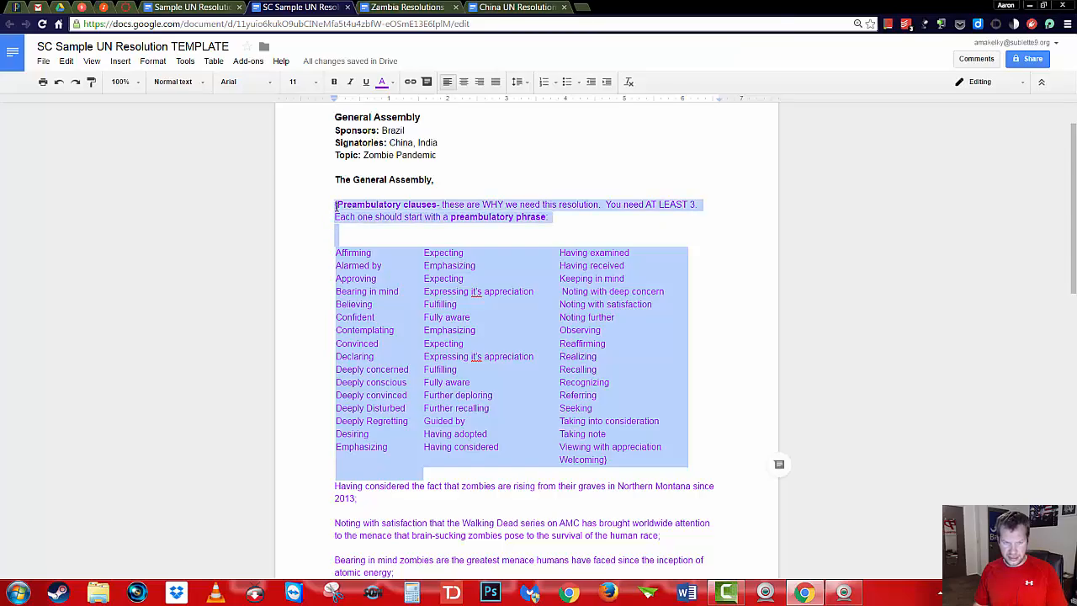
key("Delete")
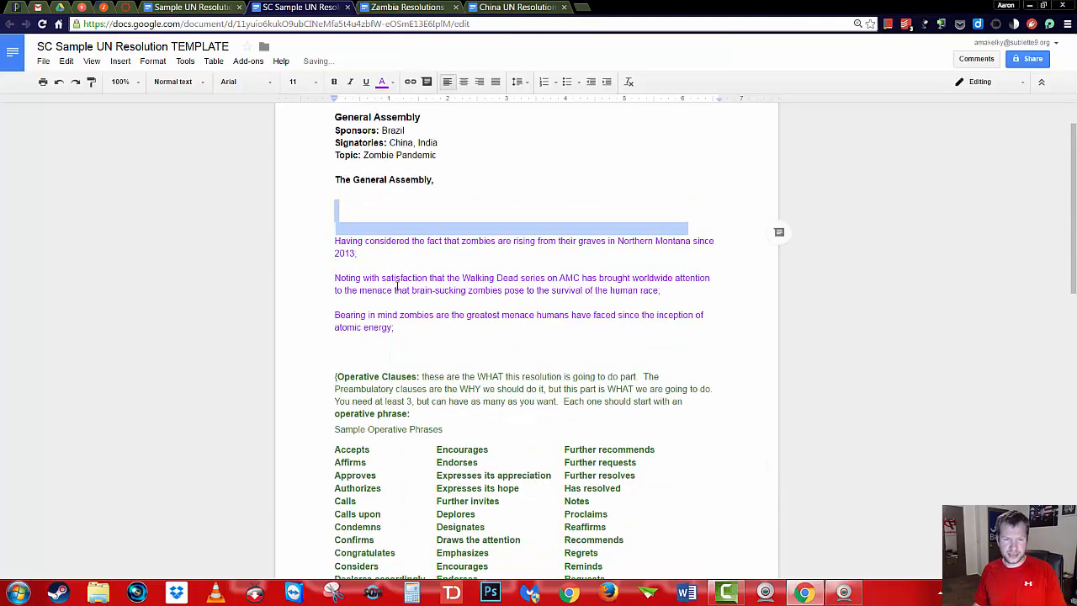
left_click(354, 205)
key("BackSpace")
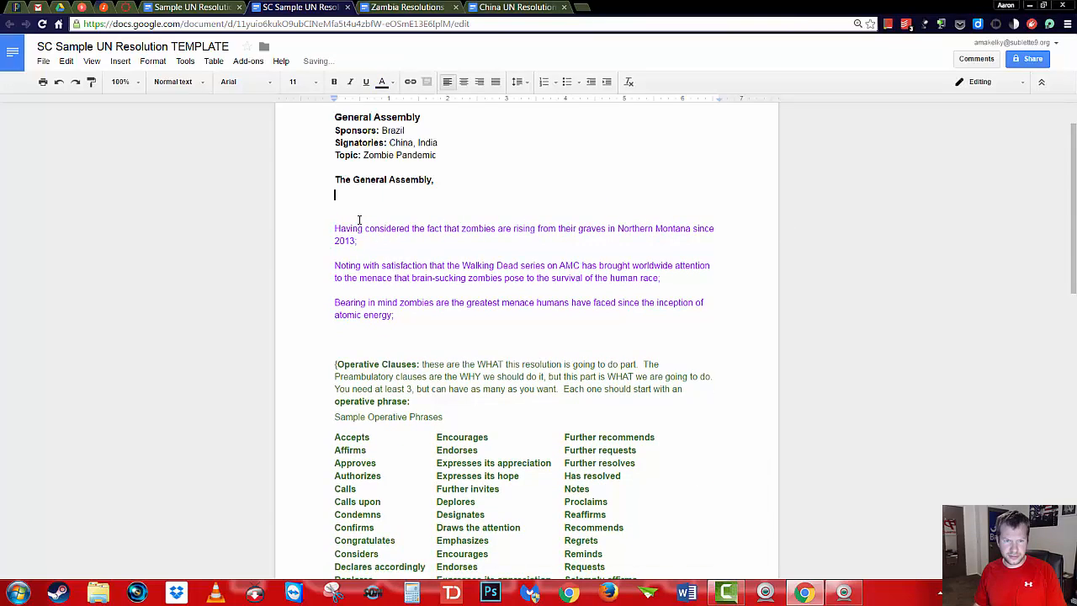
key("BackSpace")
key("BackSpace")
Set the text color of the three preambulatory clauses to black
left_click_drag(410, 292, 330, 206)
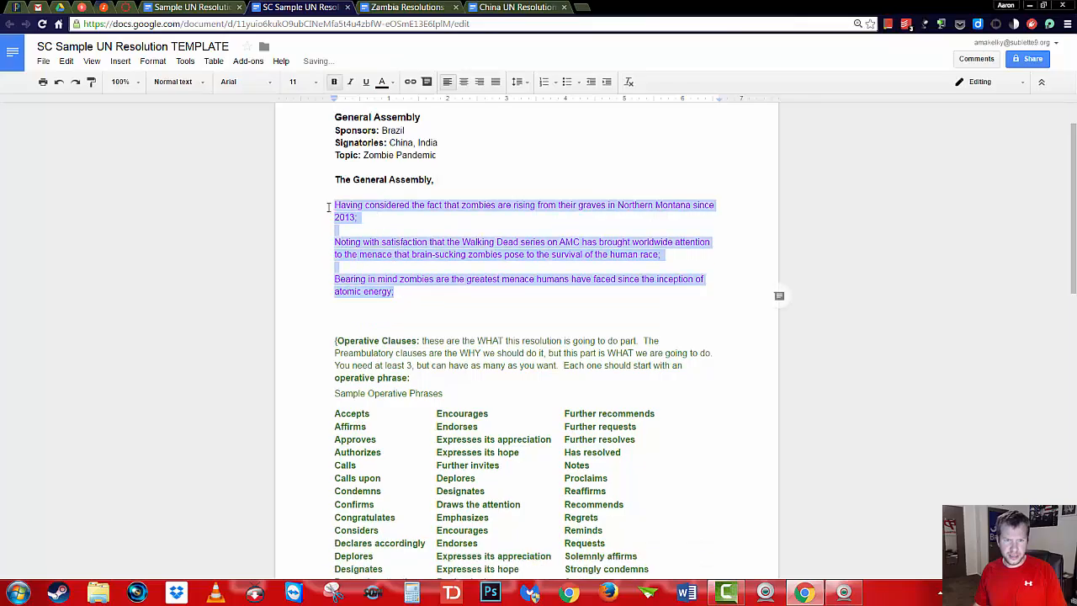
left_click(383, 82)
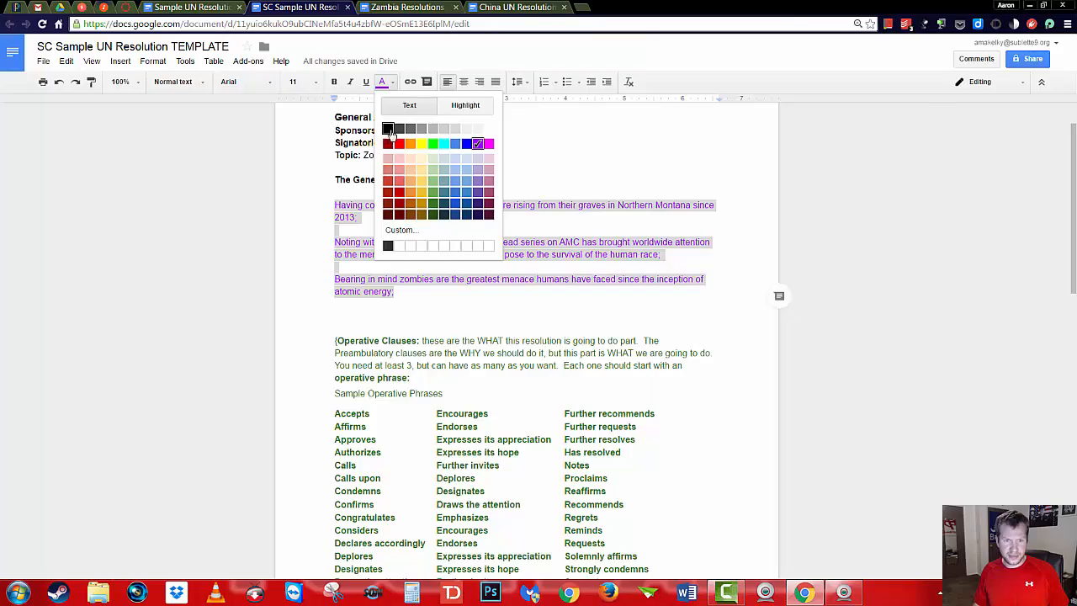
left_click(388, 129)
left_click(454, 297)
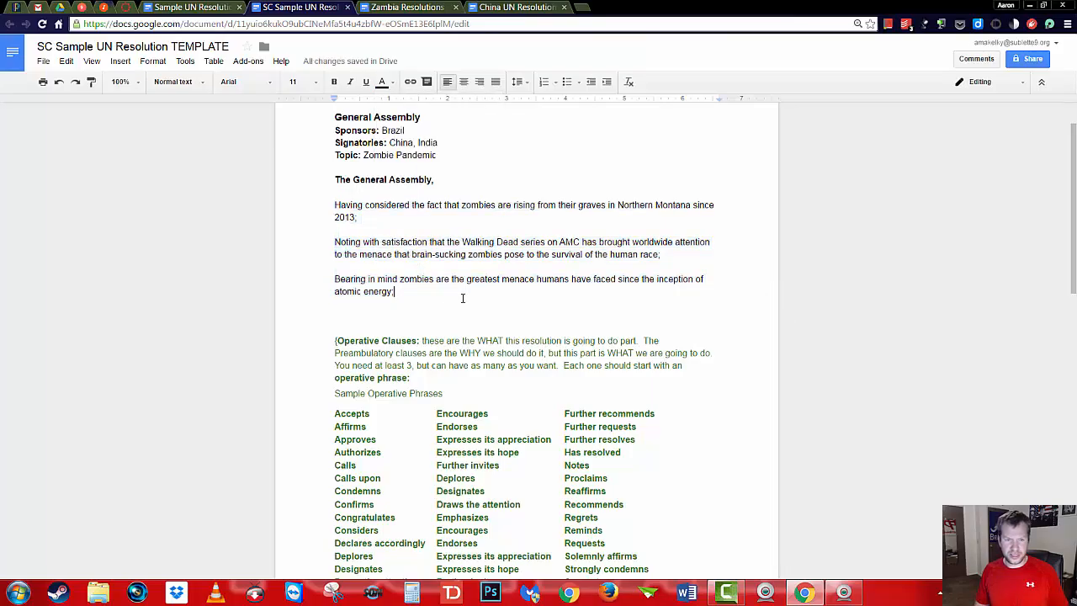
In the Zambia Resolutions document's first operative clause, retype the final "s" of "Encourages" and change "make a" to "make an"
scroll(462, 298, "down", 5)
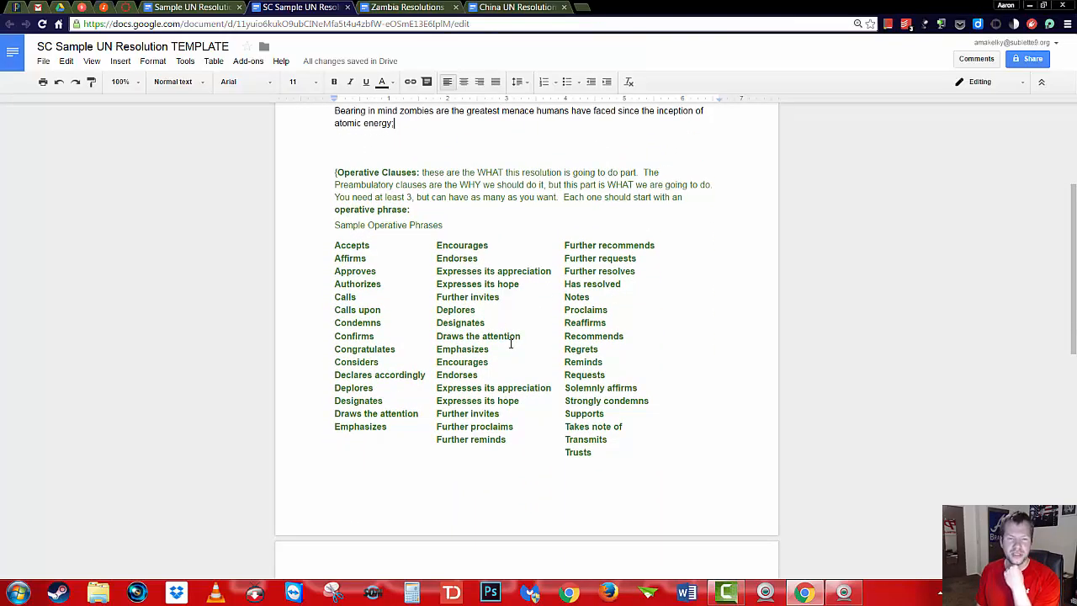
left_click(411, 7)
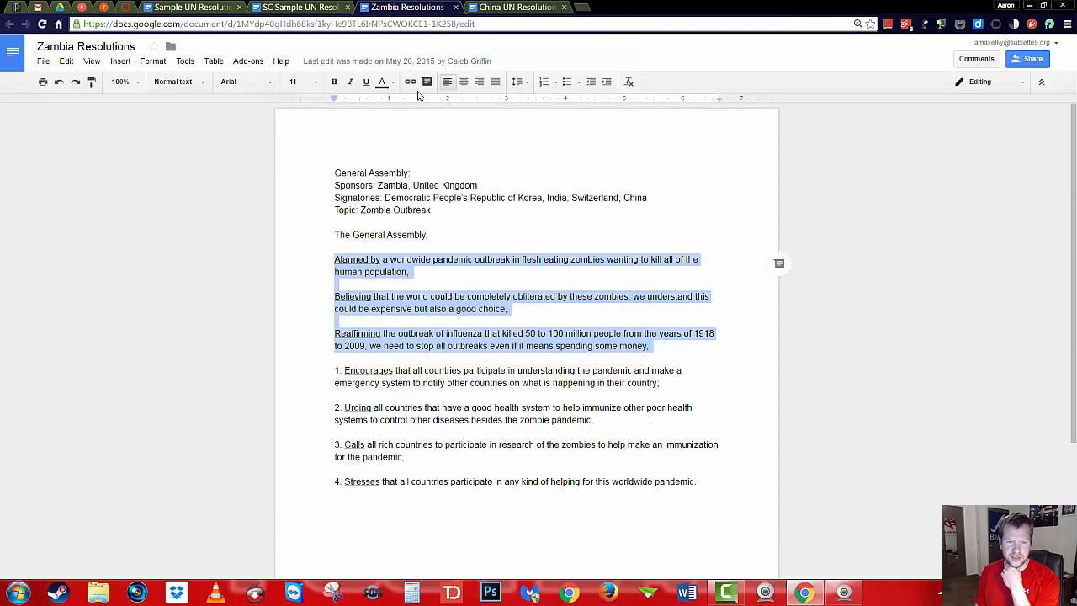
scroll(377, 280, "down", 2)
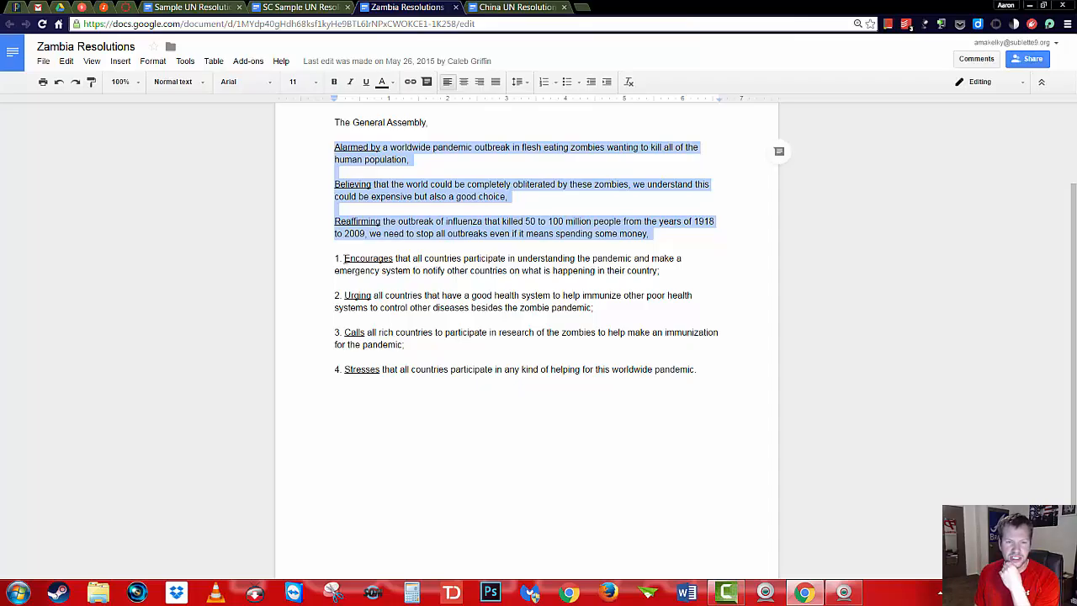
left_click(392, 259)
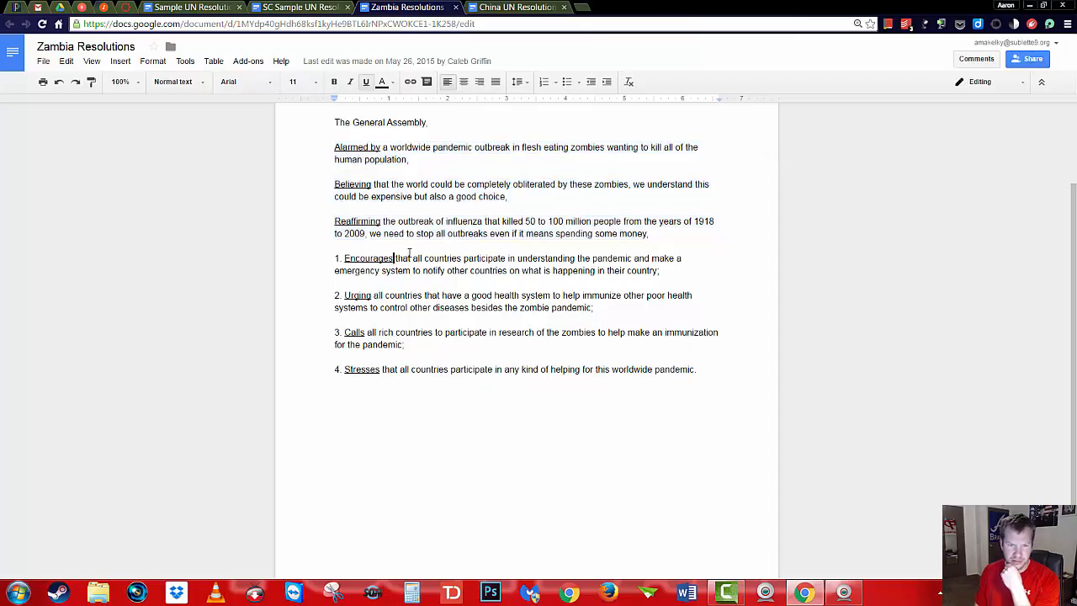
key("BackSpace")
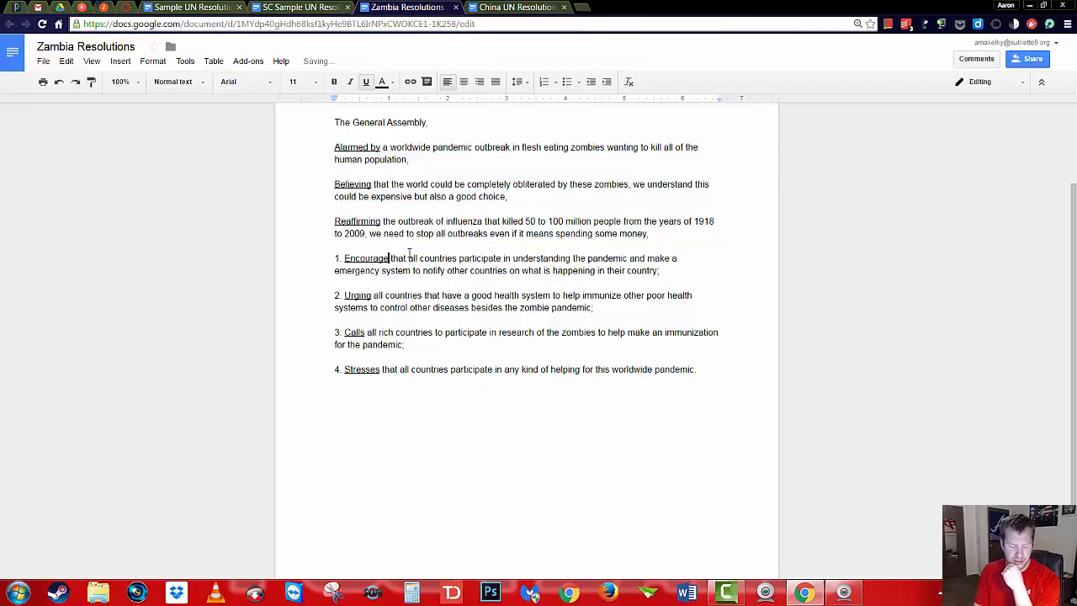
type("s")
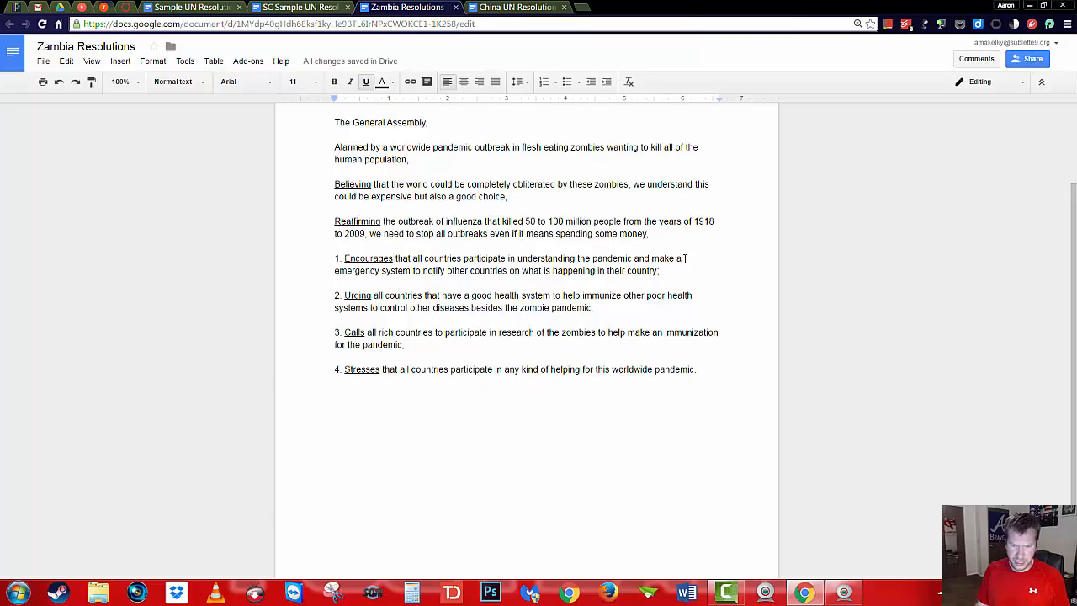
left_click(699, 257)
type("n")
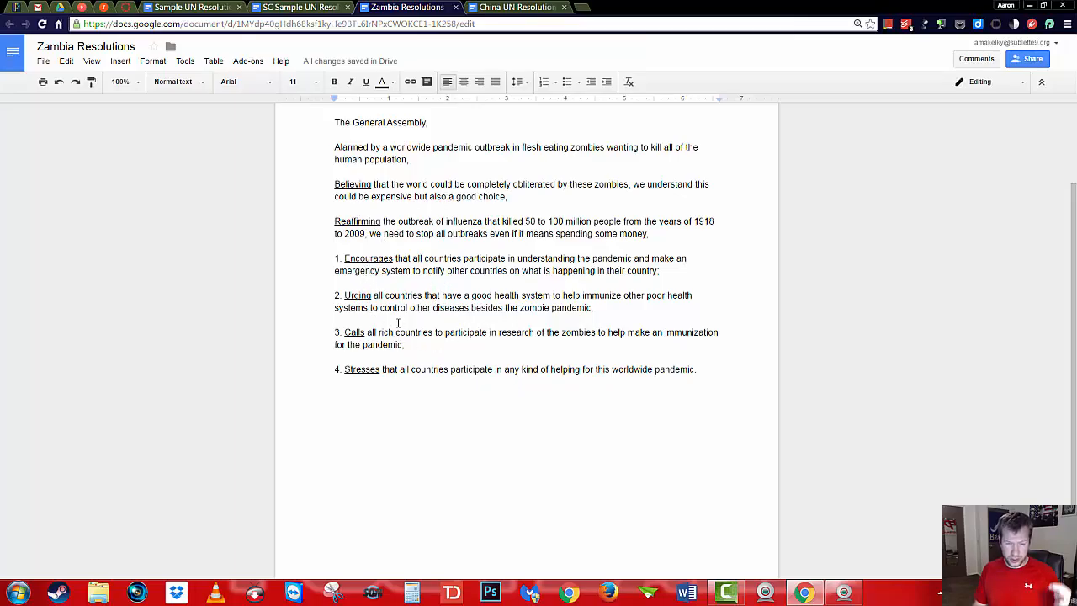
Back in the resolution template, bold the opening phrases "Having considered", "Noting with satisfaction" and "Bearing in mind" of the three clauses
key("ctrl+shift+Tab")
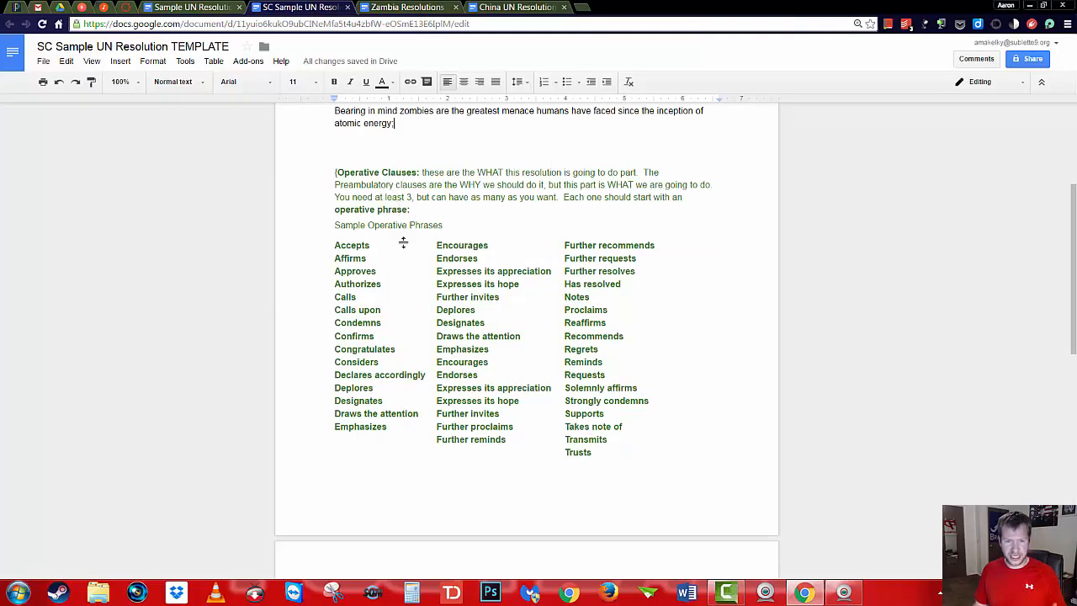
scroll(411, 251, "up", 1)
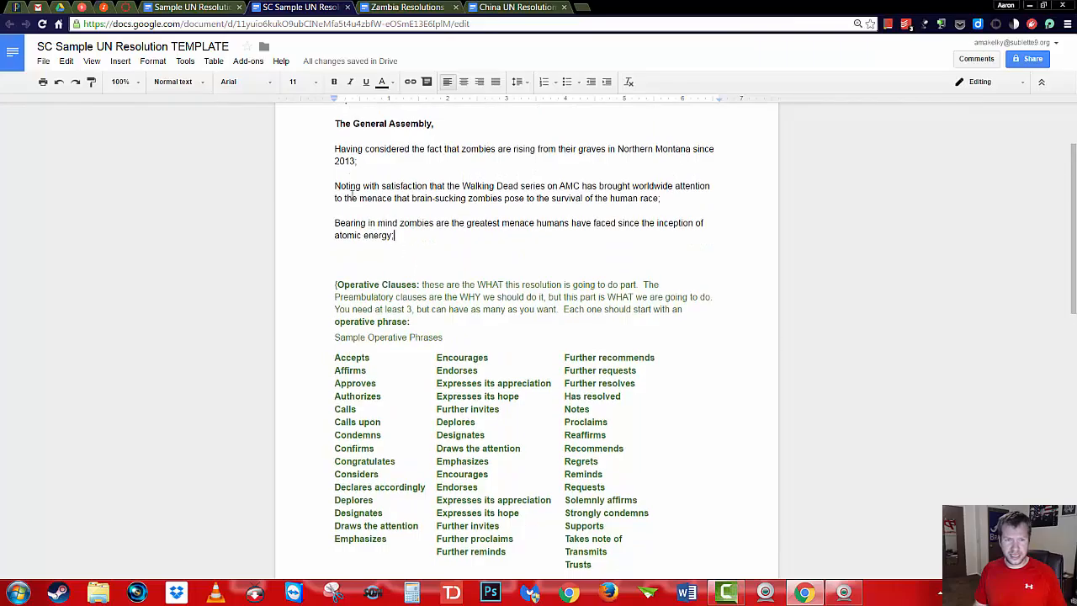
left_click_drag(336, 149, 412, 149)
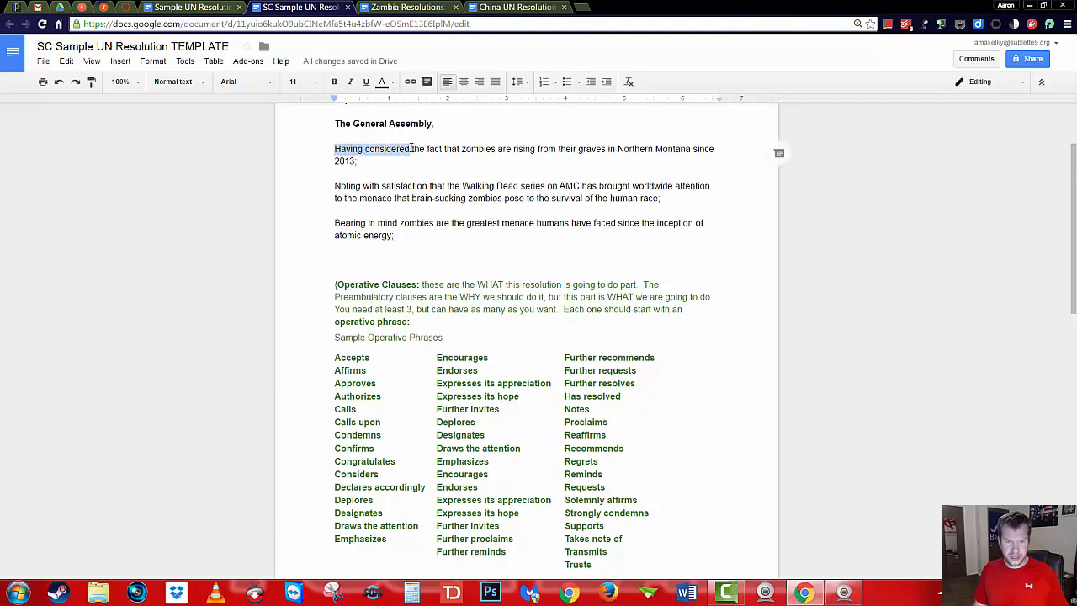
key("ctrl+b")
left_click(353, 185)
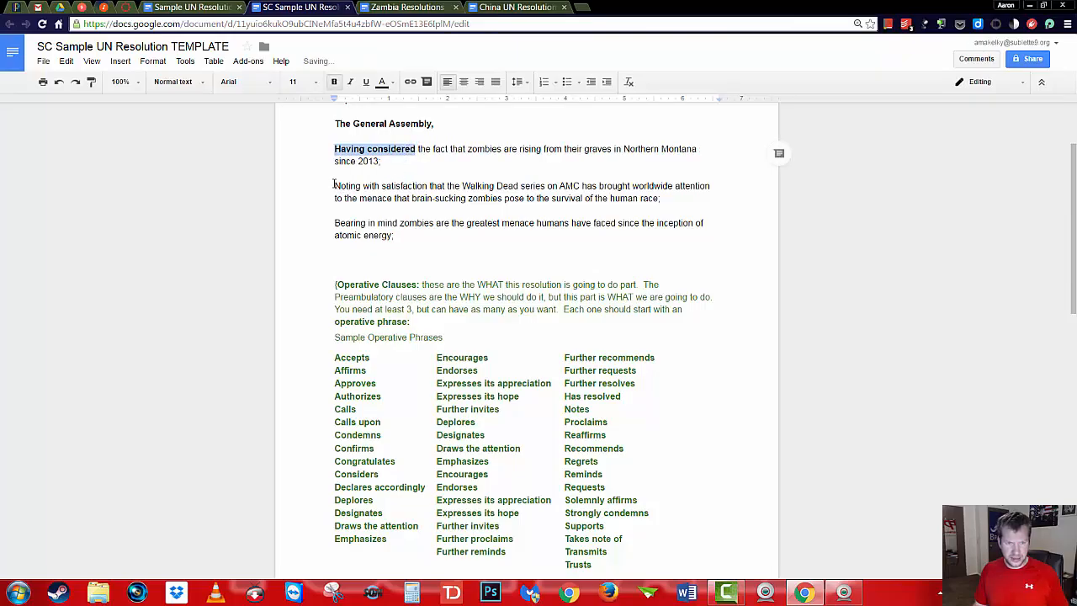
left_click_drag(353, 185, 428, 186)
scroll(471, 215, "up", 3)
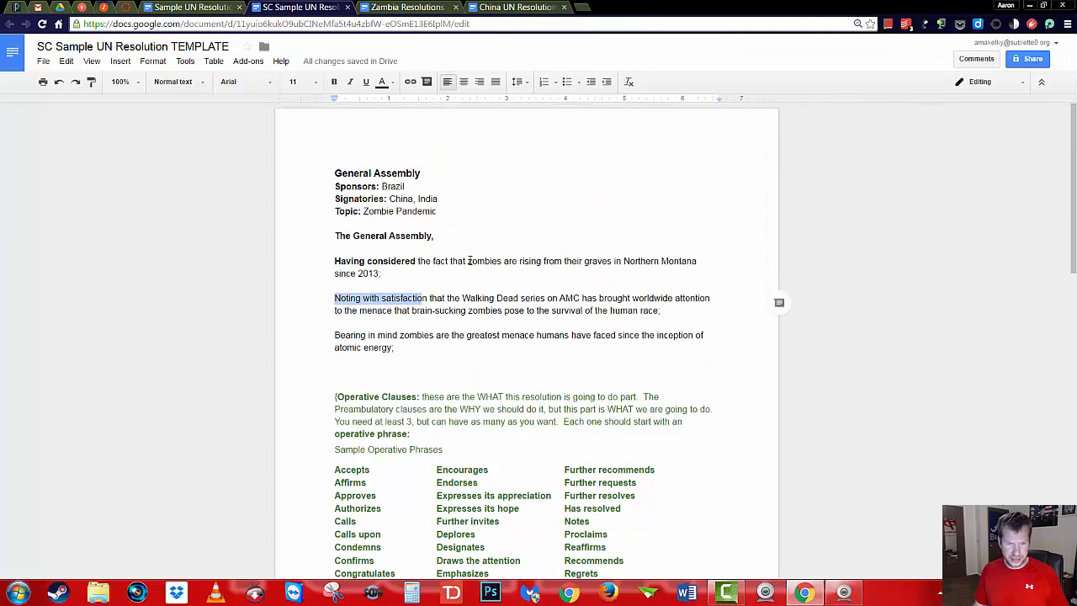
key("ctrl+b")
left_click_drag(335, 335, 399, 335)
key("ctrl+b")
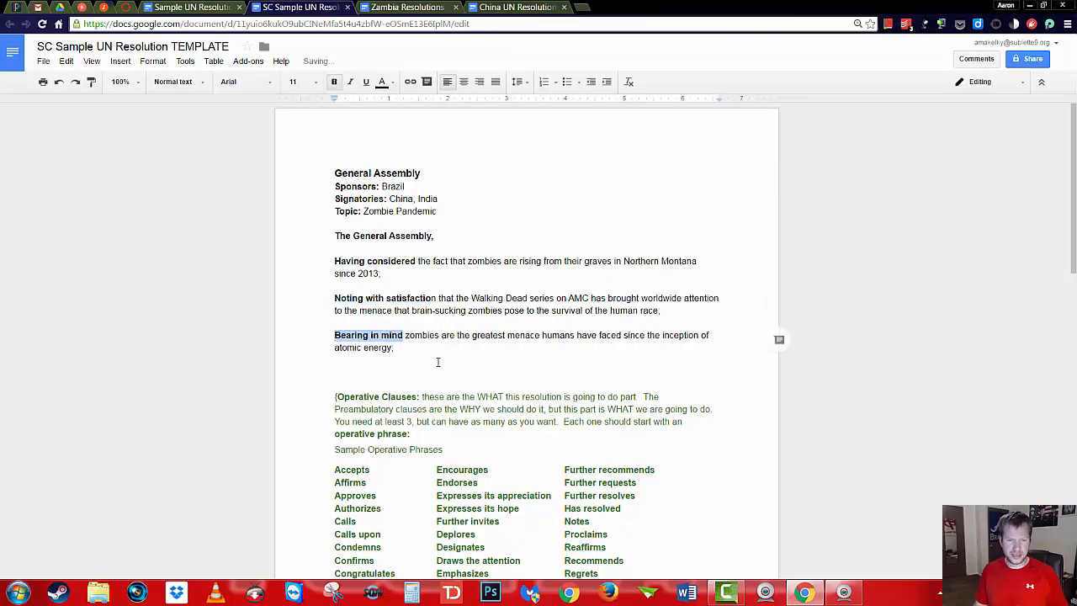
Place the cursor in item 1 of the empty numbered list for operative clauses and open voice typing
scroll(420, 358, "down", 5)
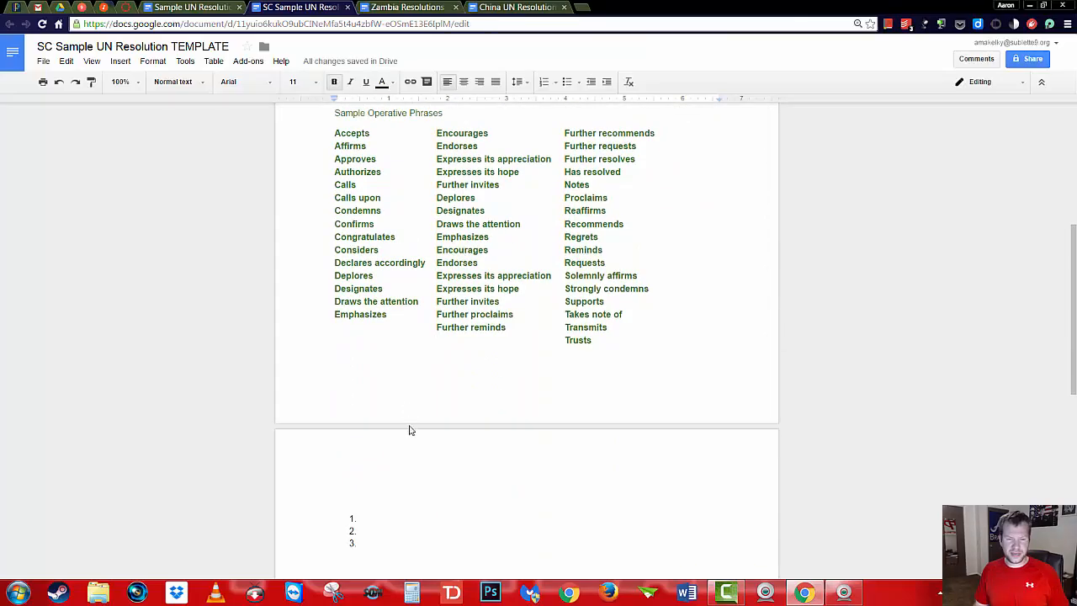
left_click(373, 404)
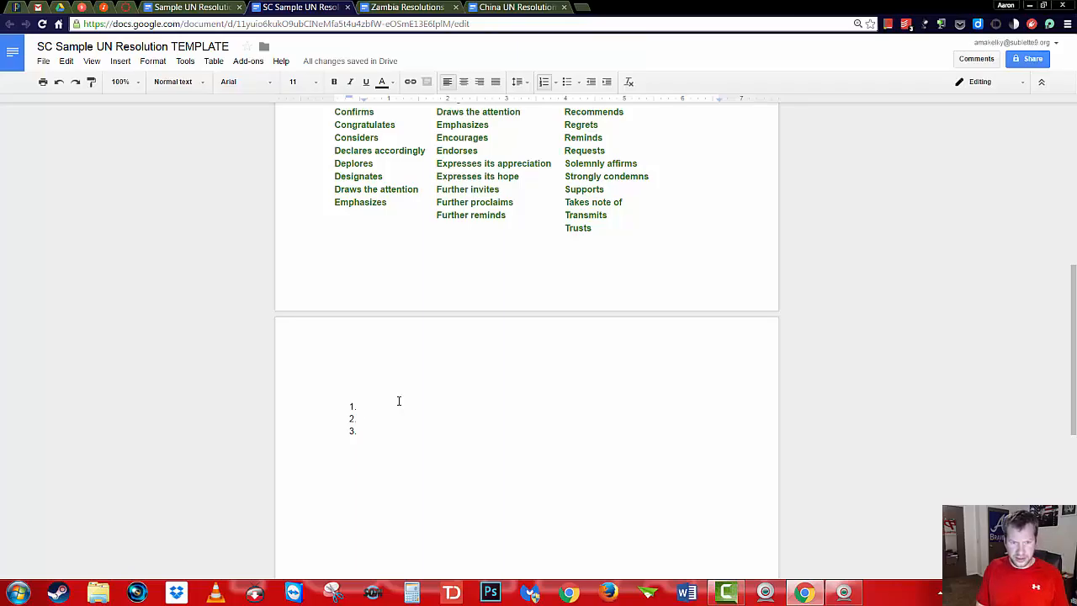
left_click(185, 61)
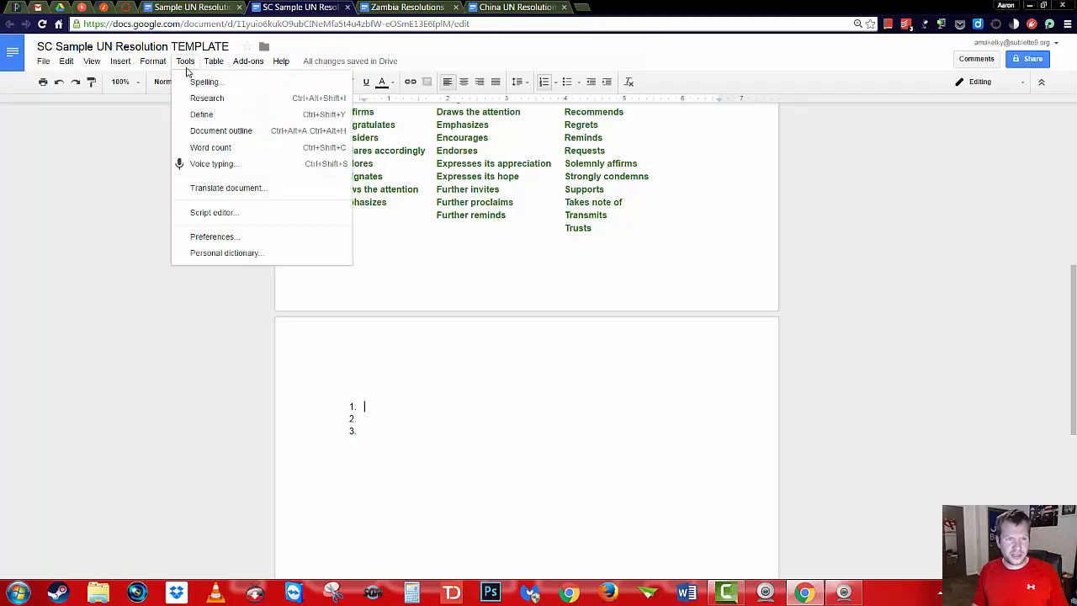
left_click(210, 165)
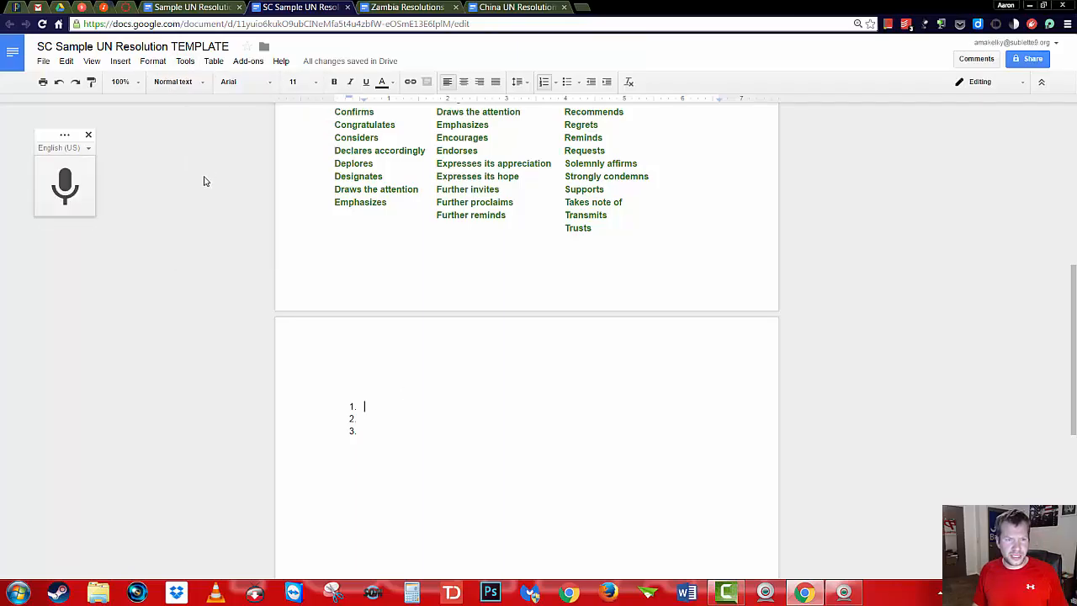
Dictate operative clause 1, "Draws the attention to the need for an early warning system that exists in All Nations.", and accept the suggested spelling "early-warning"
left_click(65, 192)
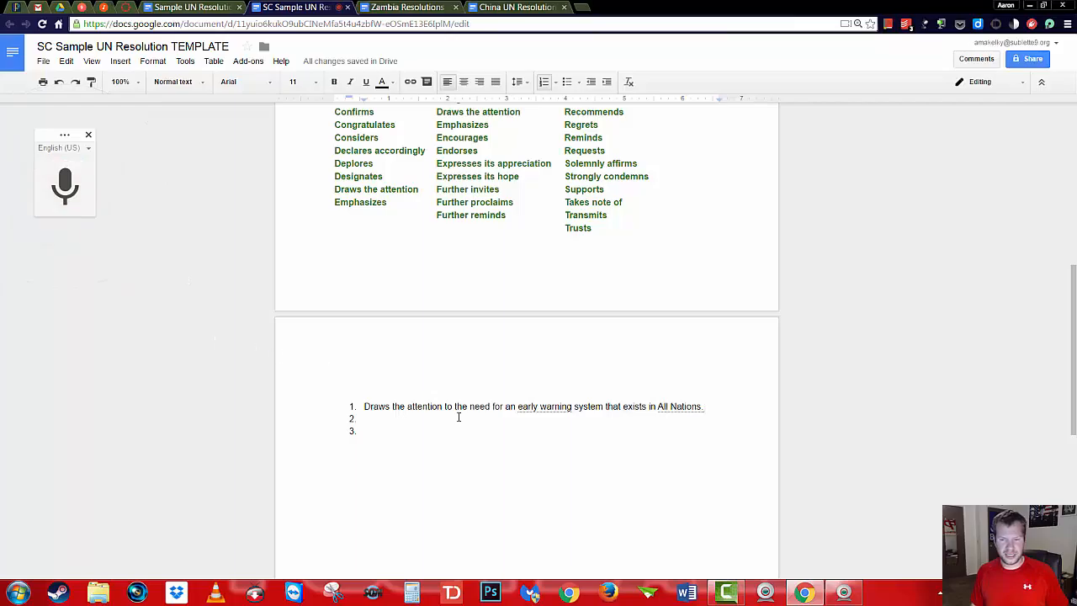
right_click(547, 407)
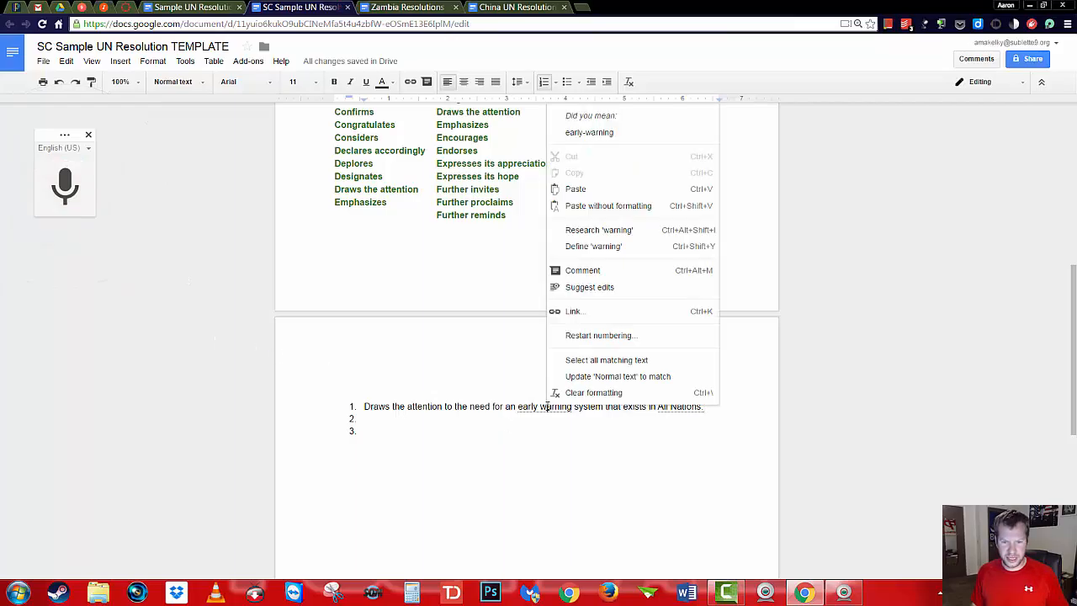
left_click(594, 133)
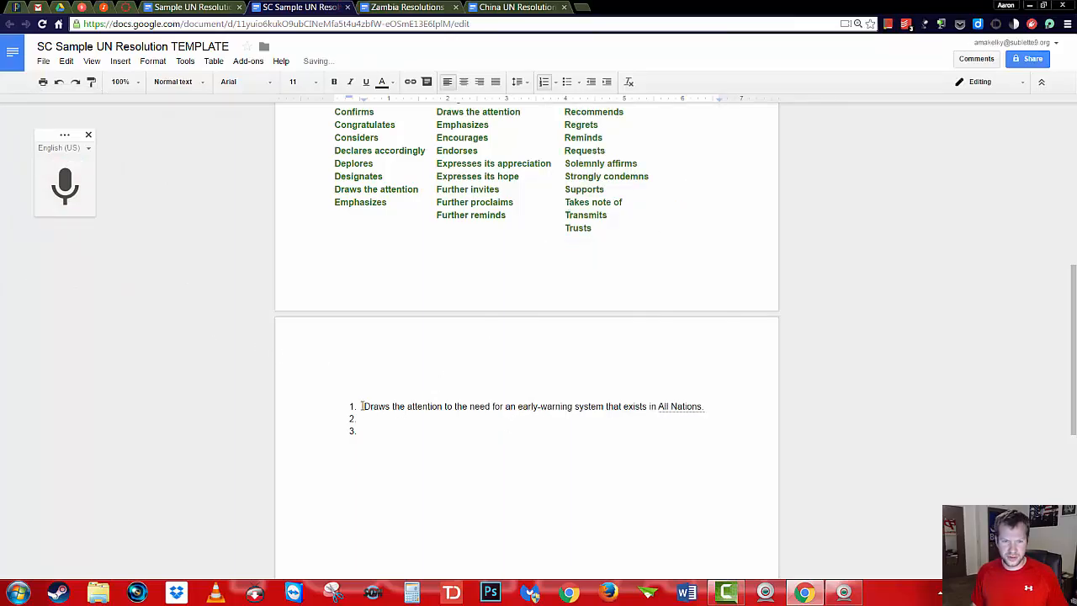
Bold "Draws the attention" in clause 1 and replace the clause's final period with a semicolon
left_click_drag(363, 406, 442, 407)
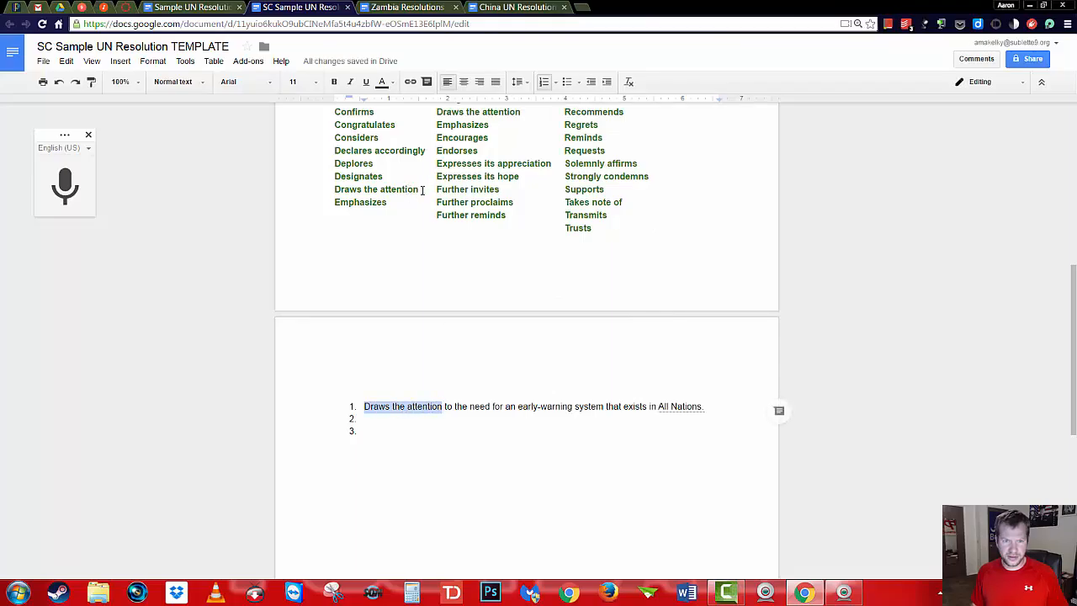
key("ctrl+b")
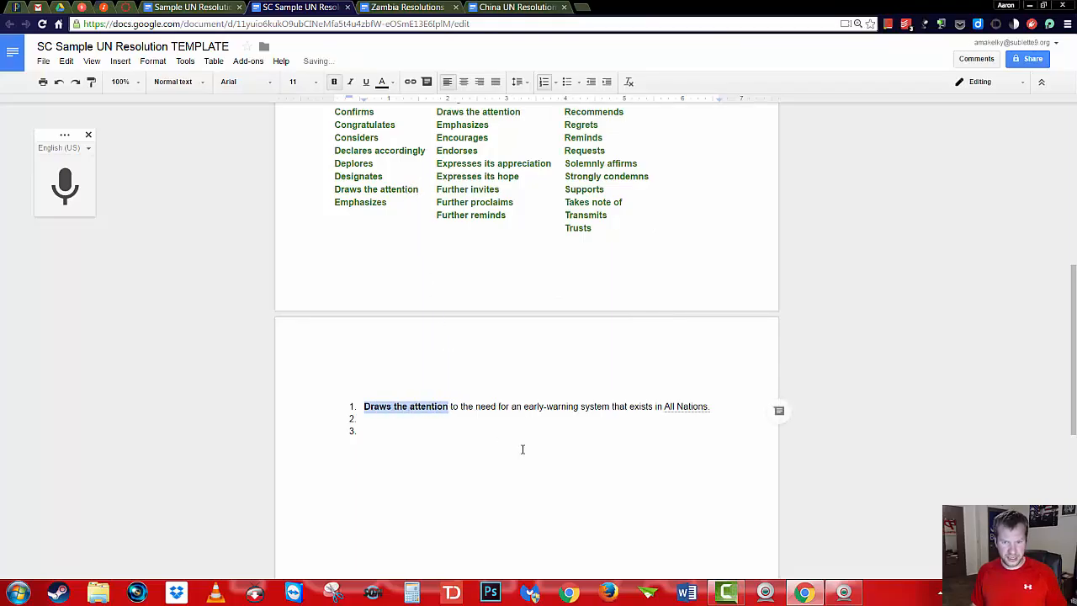
left_click(711, 407)
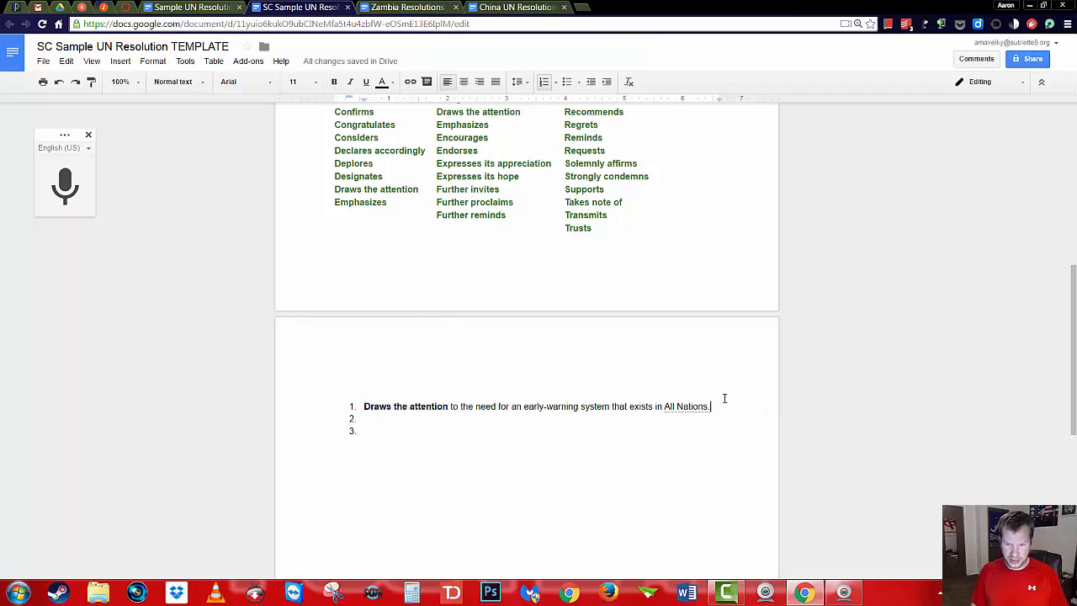
key("BackSpace")
type(",")
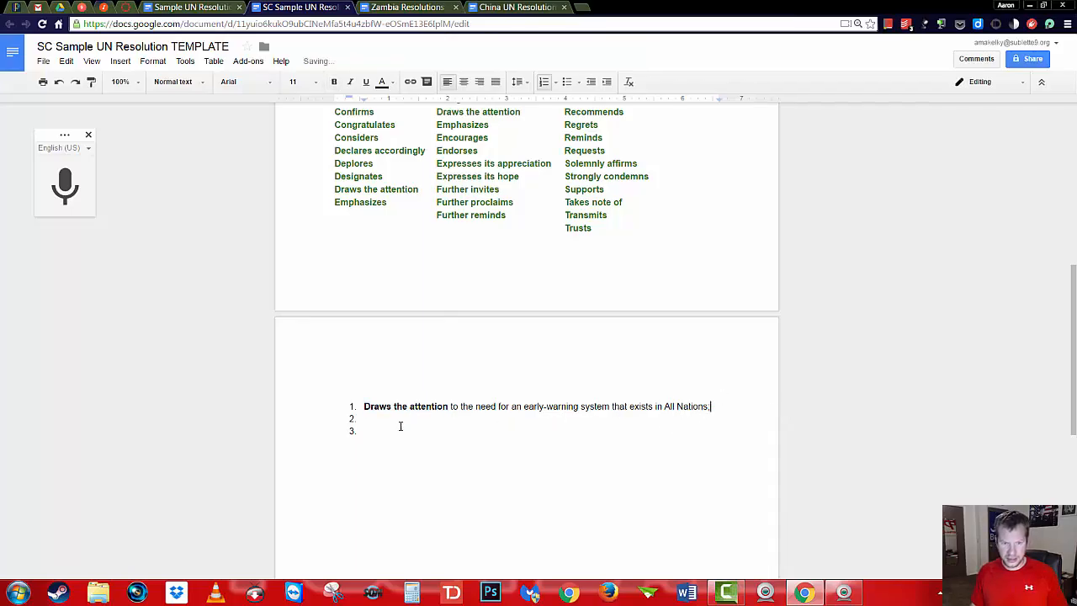
Look up the sample operative phrase "Deplores" with the document's research tool, and define "deplore" in the browser's dictionary extension
left_click(366, 419)
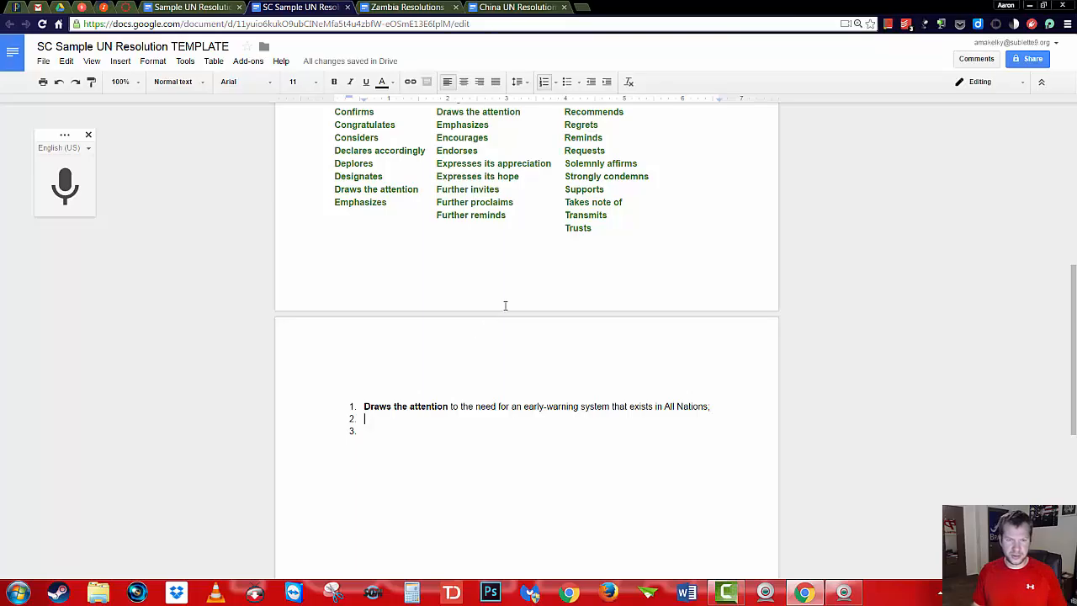
scroll(505, 306, "up", 3)
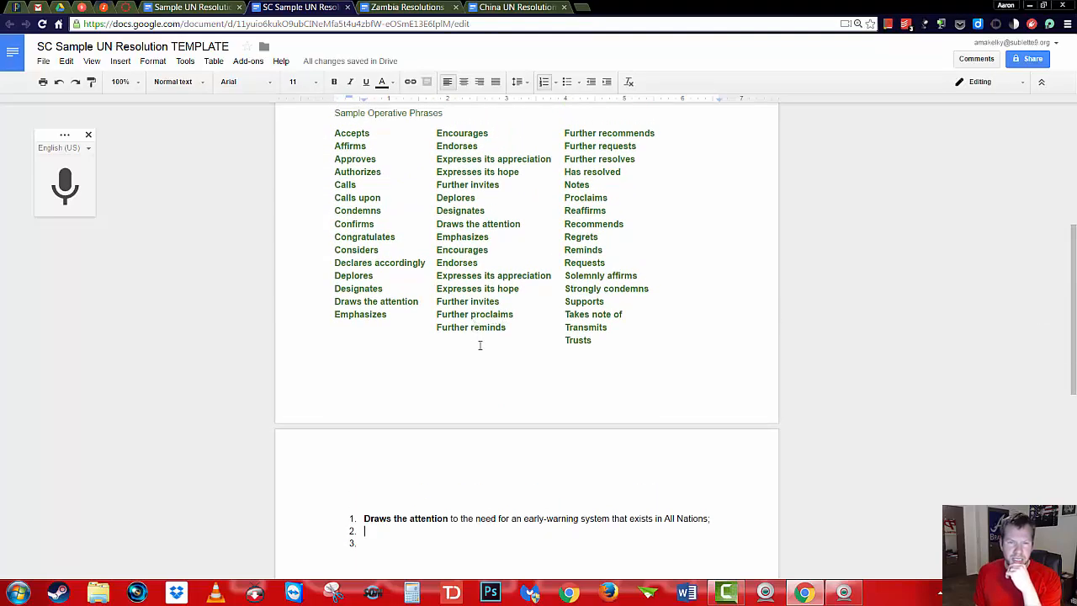
left_click(450, 196)
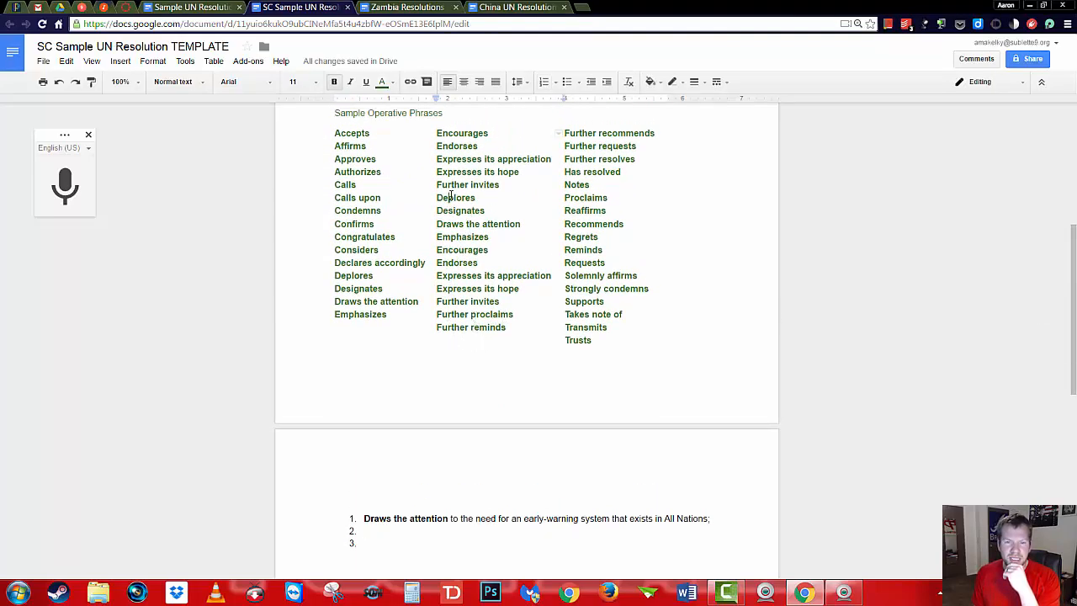
double_click(450, 195)
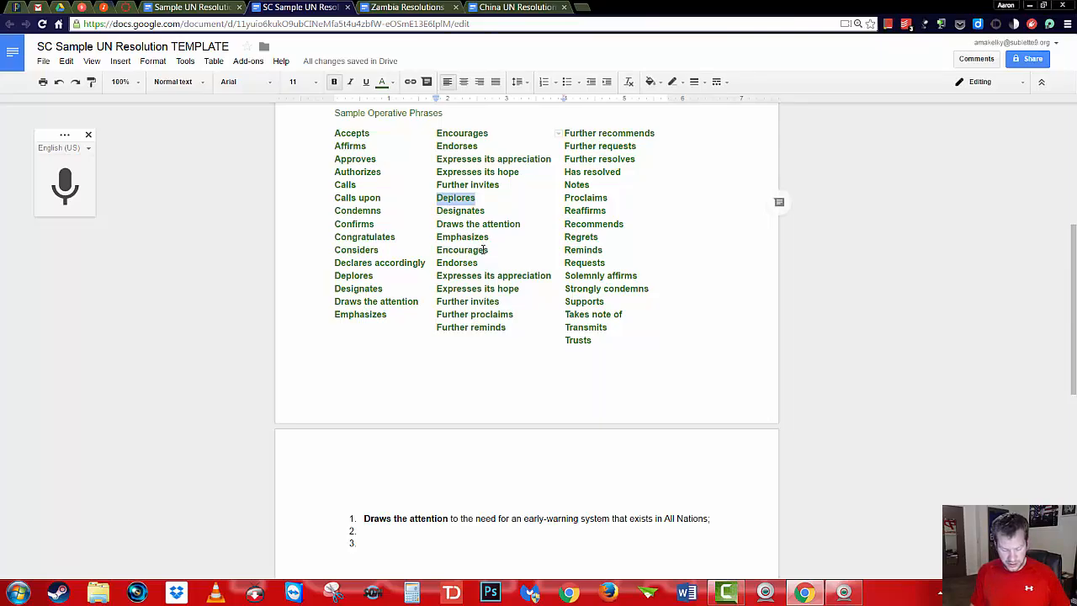
key("ctrl+alt+shift+i")
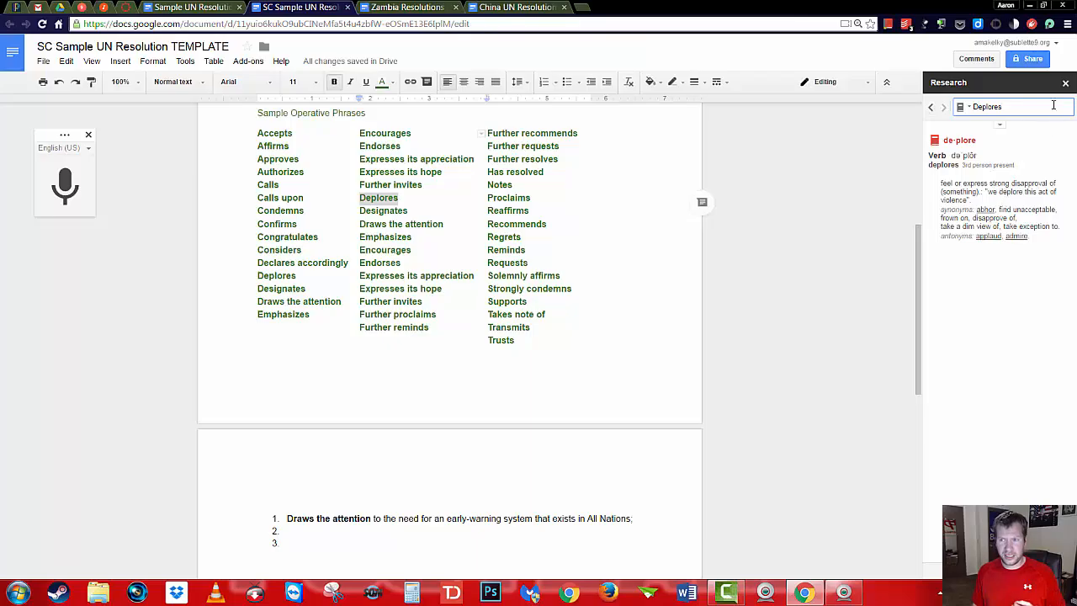
left_click(888, 25)
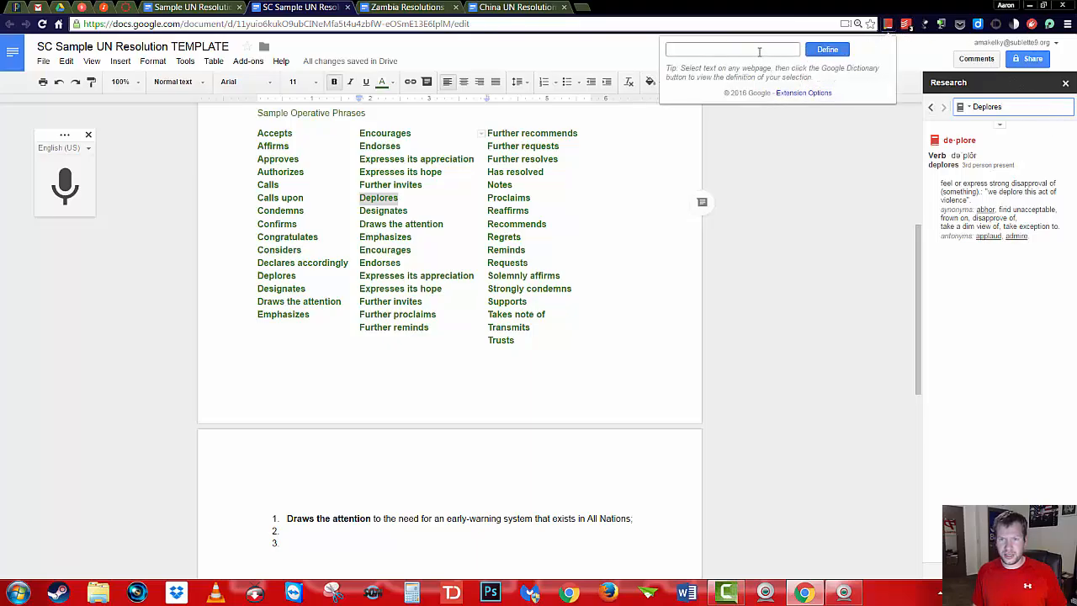
type("deplore")
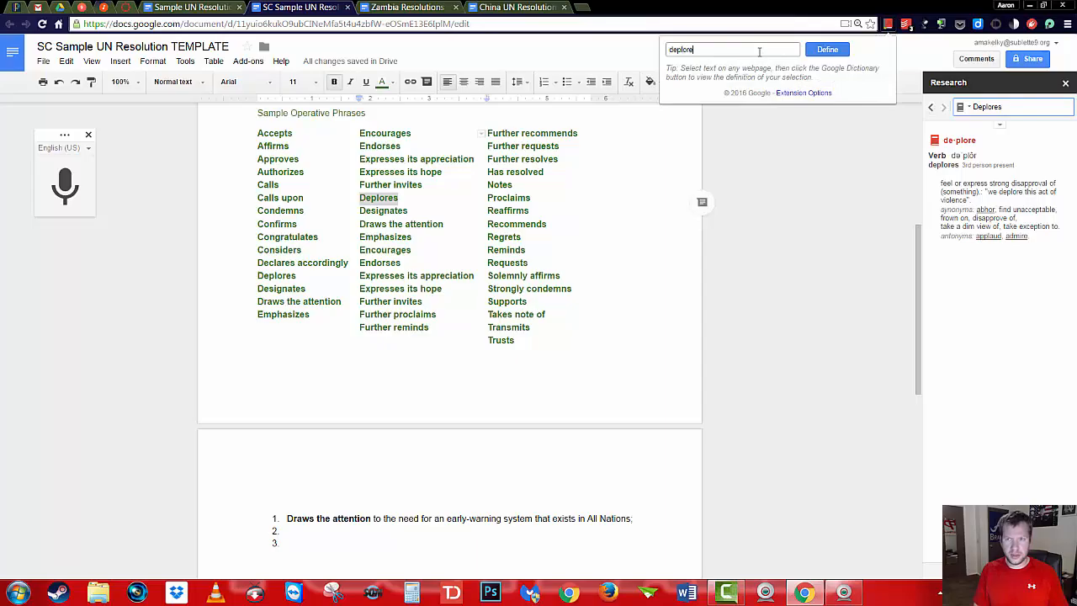
key("Return")
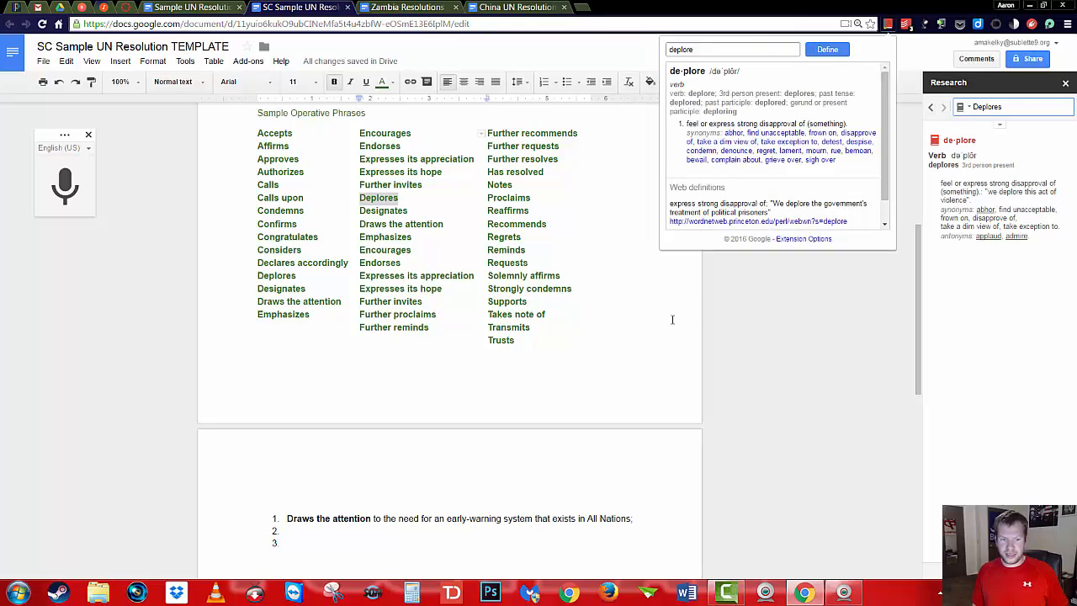
Dictate clause 2 as "Deplores the notion of human civilians having their brains consumed by zombies", correcting its misheard opening to the capitalized "Deplores"
left_click(297, 536)
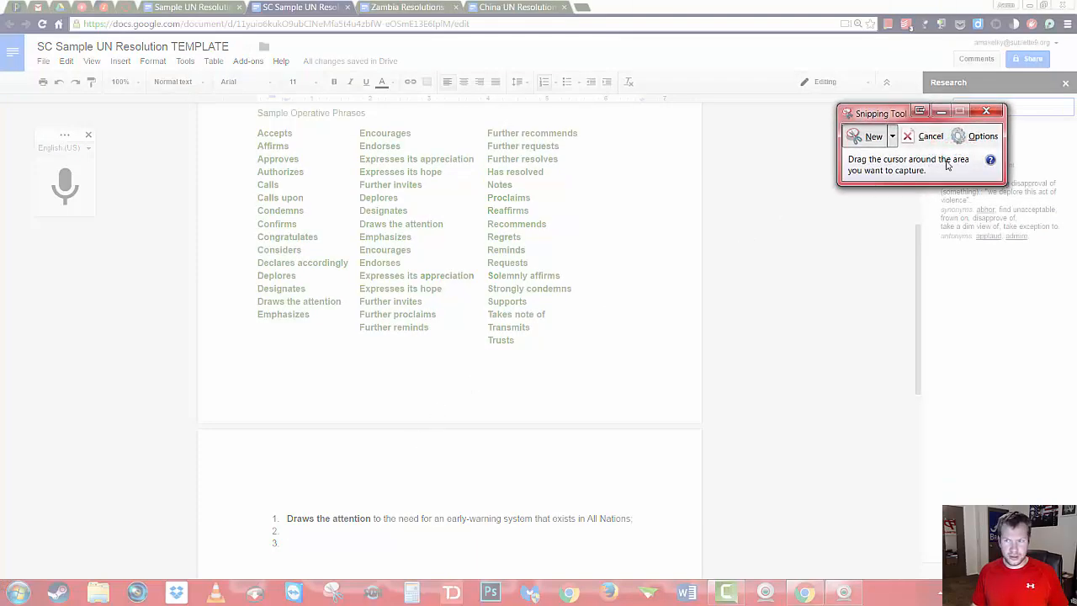
left_click(994, 110)
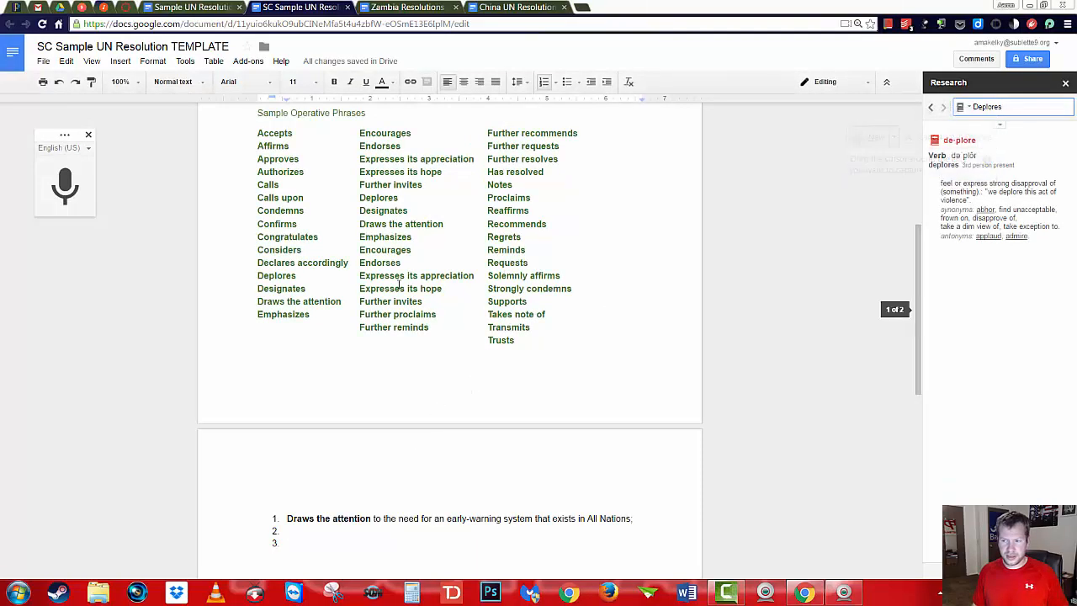
left_click(65, 181)
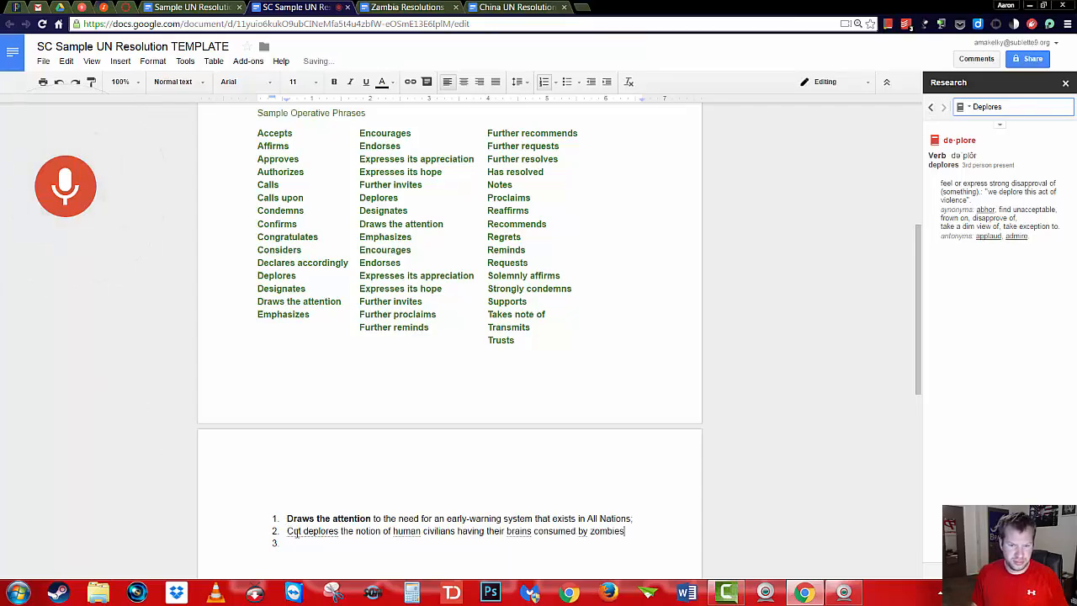
left_click(67, 197)
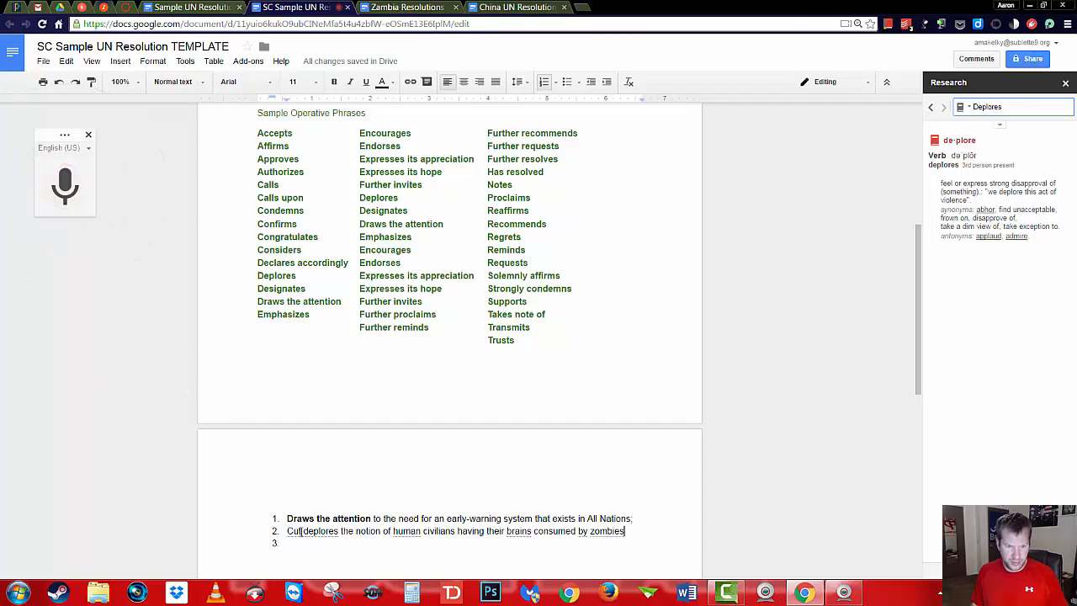
mouse_move(308, 530)
left_mouse_down()
mouse_move(288, 520)
mouse_move(286, 530)
left_mouse_up()
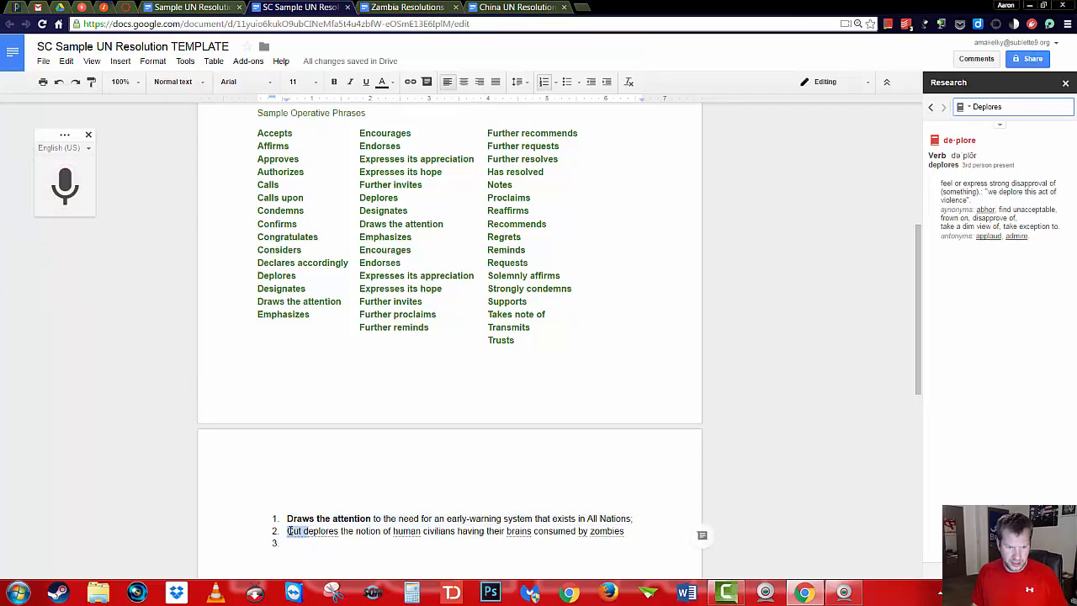
type("D")
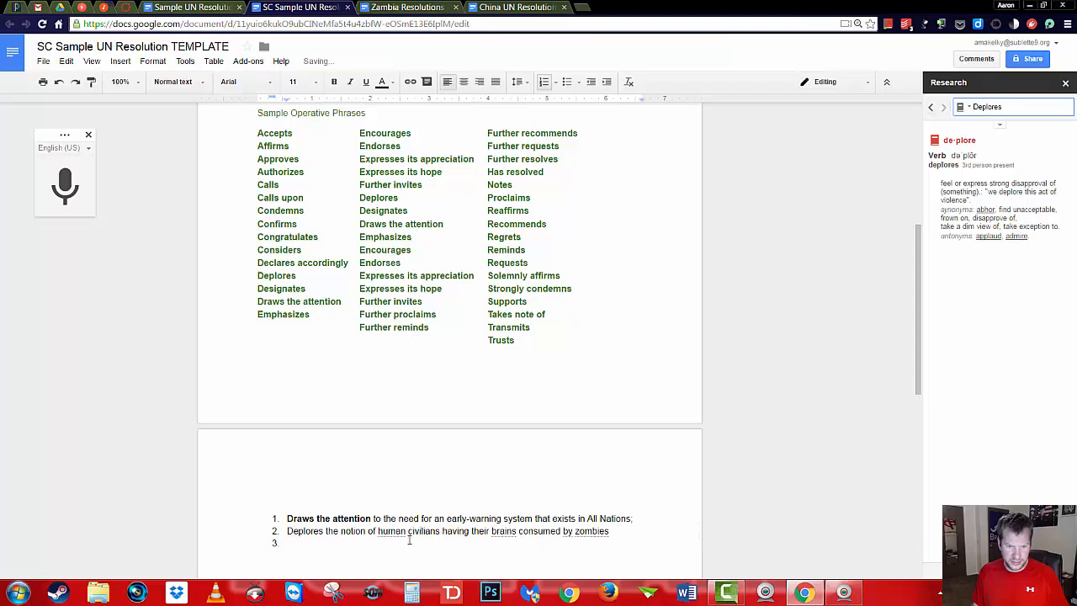
End clause 2 with a semicolon and bold its opening word "Deplores"
left_click(618, 531)
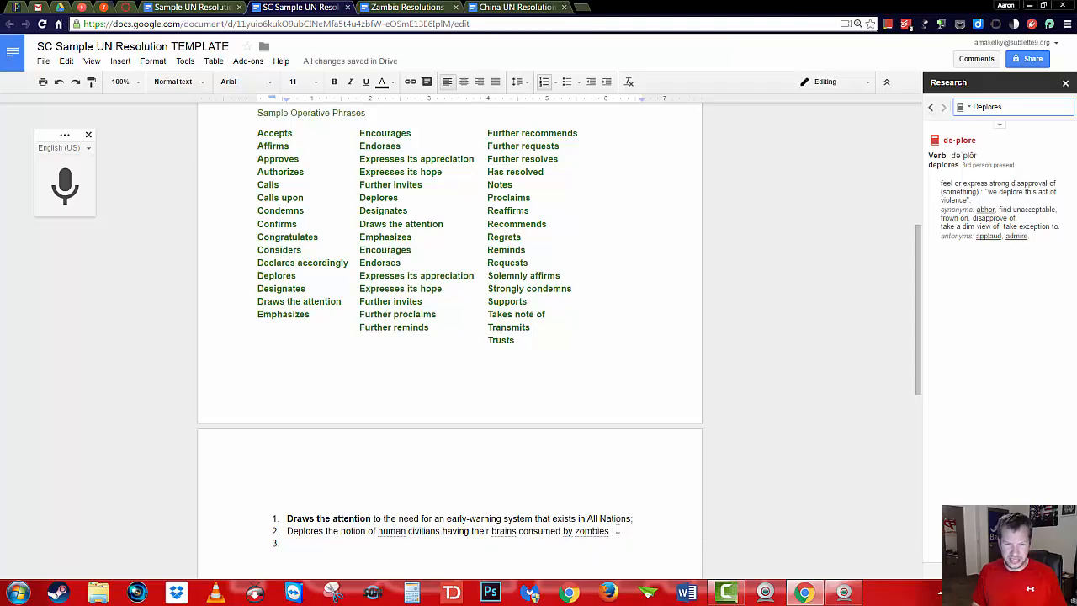
type(";")
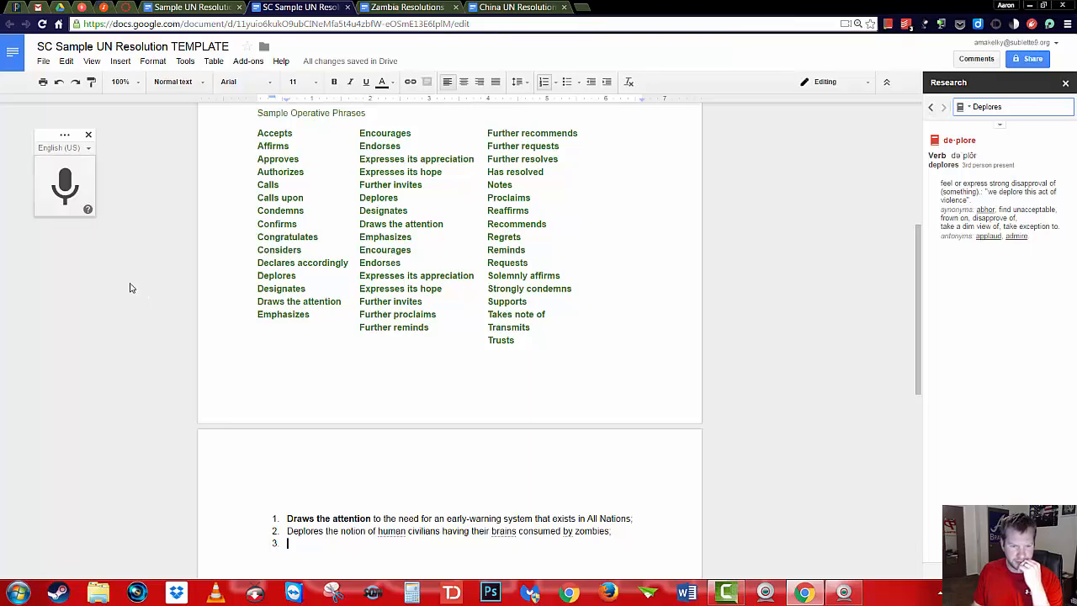
double_click(294, 529)
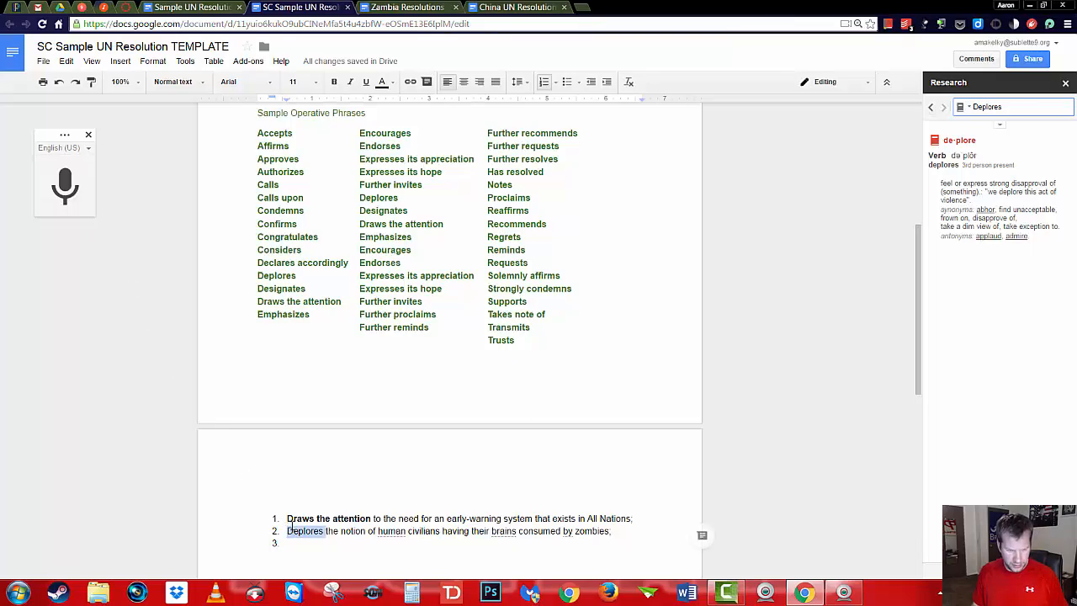
key("ctrl+b")
key("Down")
Dictate clause 3, starting "Expresses its hope", that all UN members, especially the wealthy, work together to support all nations in preventing a pandemic that might end humanity
scroll(315, 491, "up", 3)
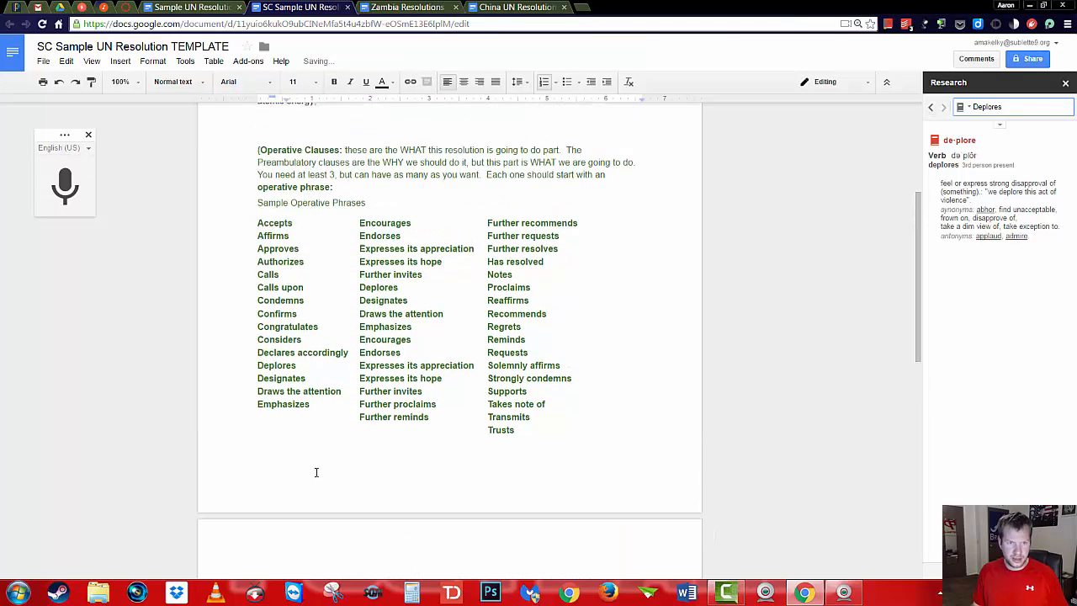
scroll(314, 469, "down", 1)
scroll(315, 465, "down", 2)
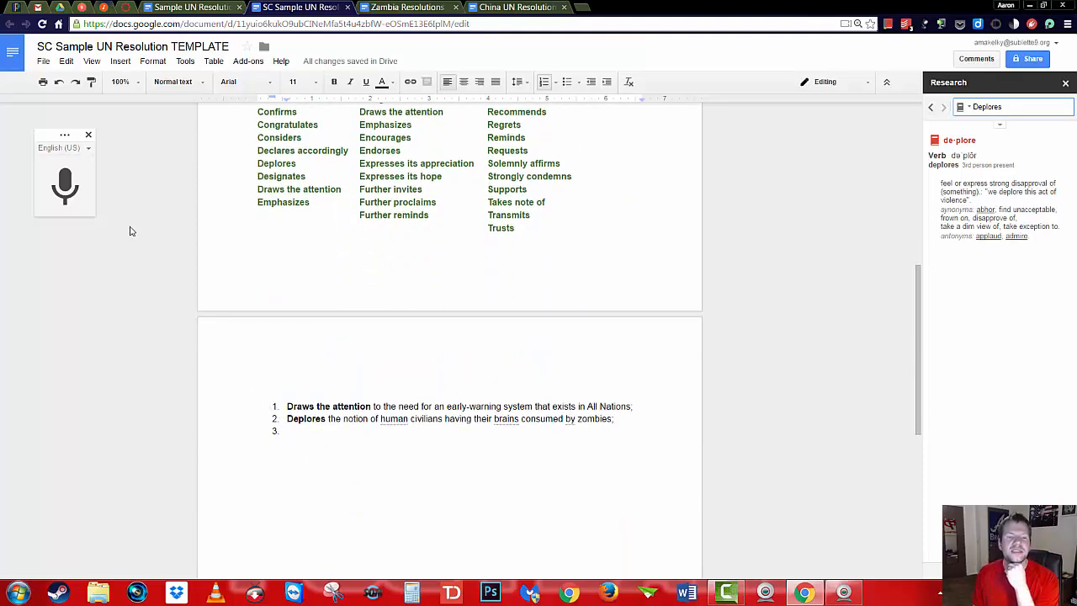
left_click(67, 184)
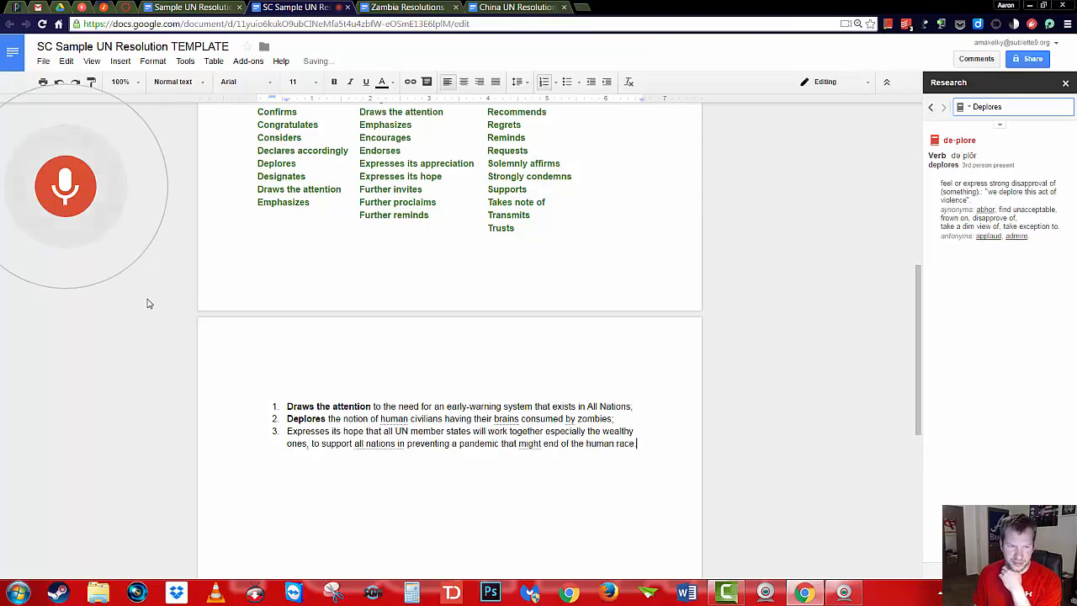
left_click(74, 199)
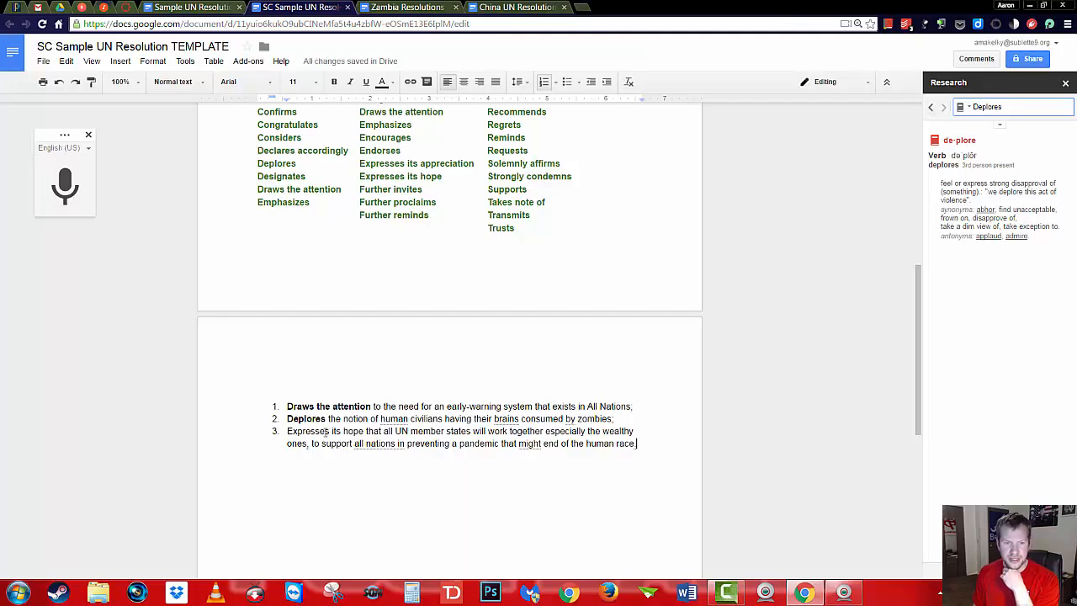
Bold "Expresses its hope" in clause 3 and add a comma after "together"
left_click_drag(287, 430, 362, 431)
key("ctrl+b")
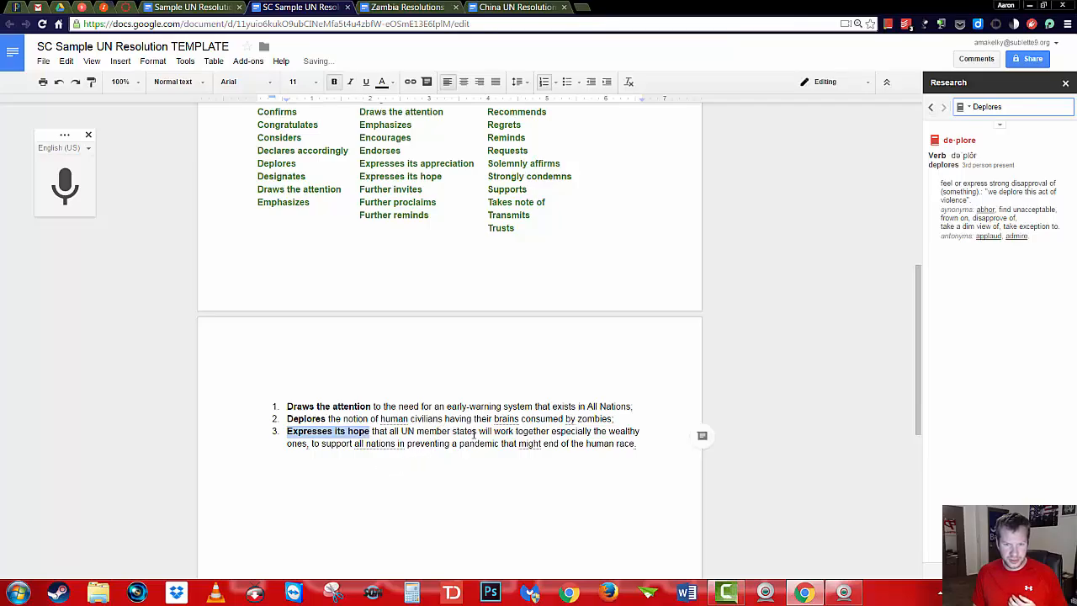
left_click(548, 433)
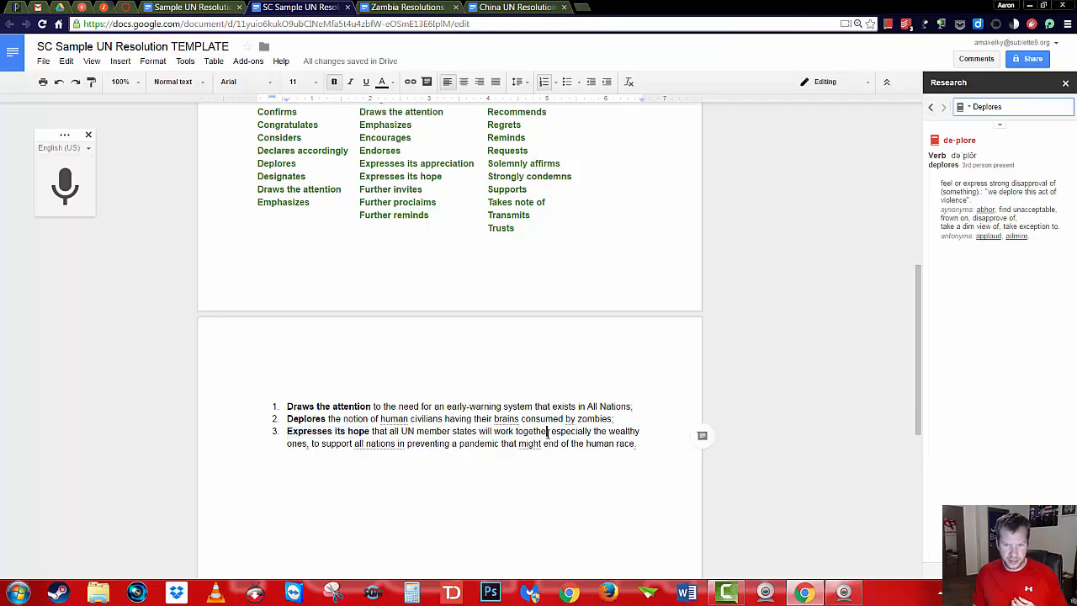
type(",")
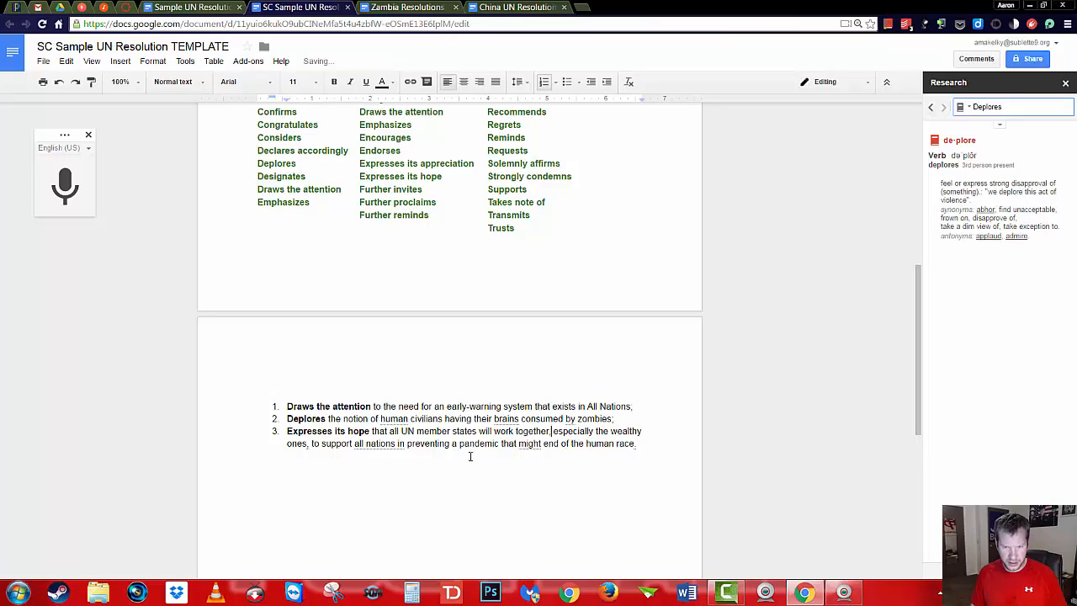
Check the spelling suggestion for "all nations in" in clause 3 without applying it, and replace "might" with "could"
right_click(368, 443)
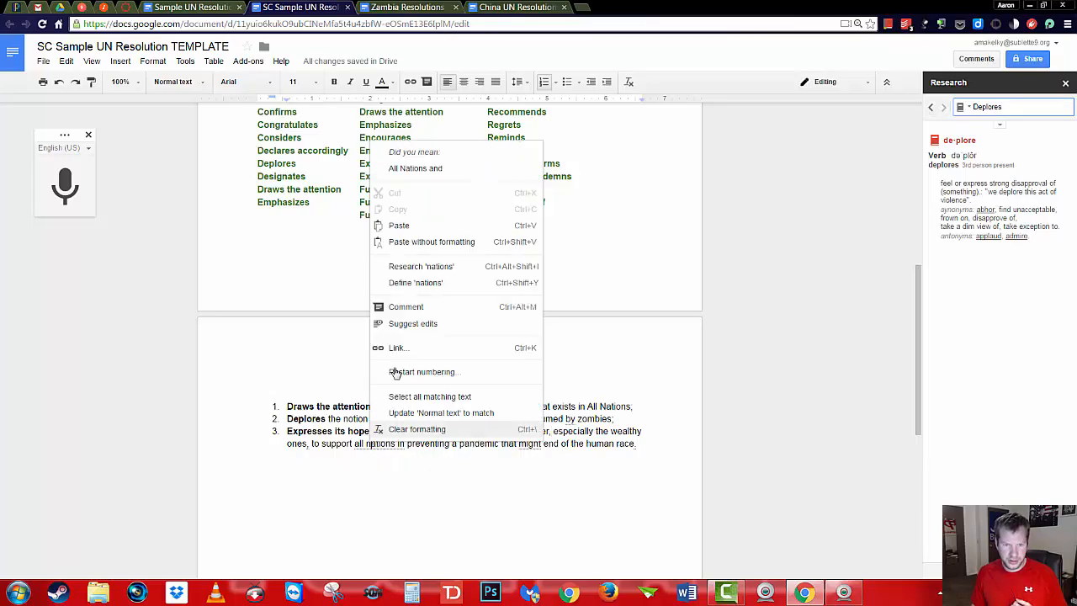
left_click(569, 444)
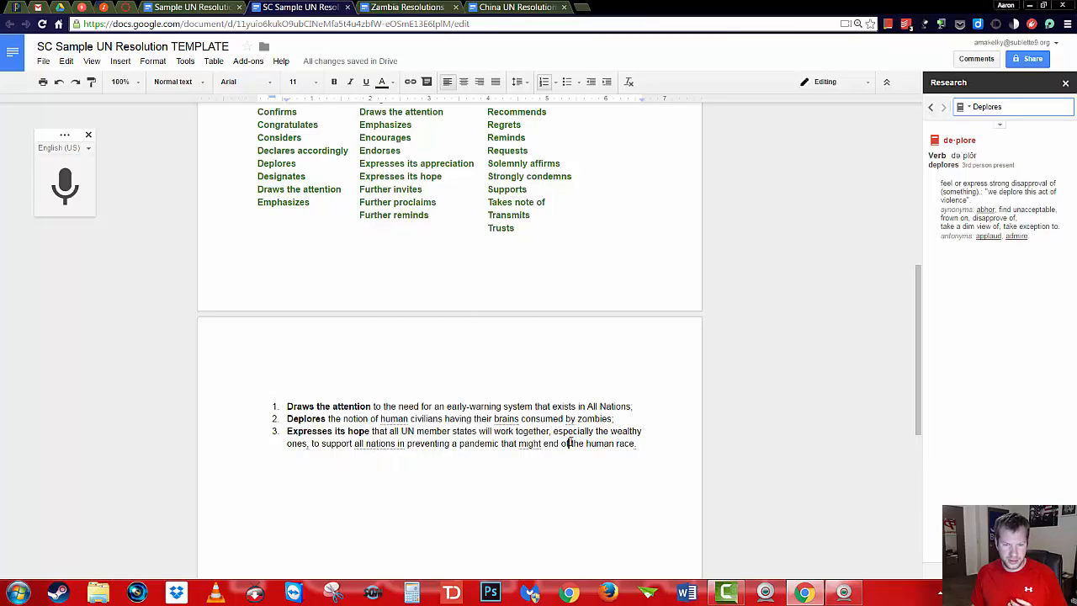
double_click(528, 443)
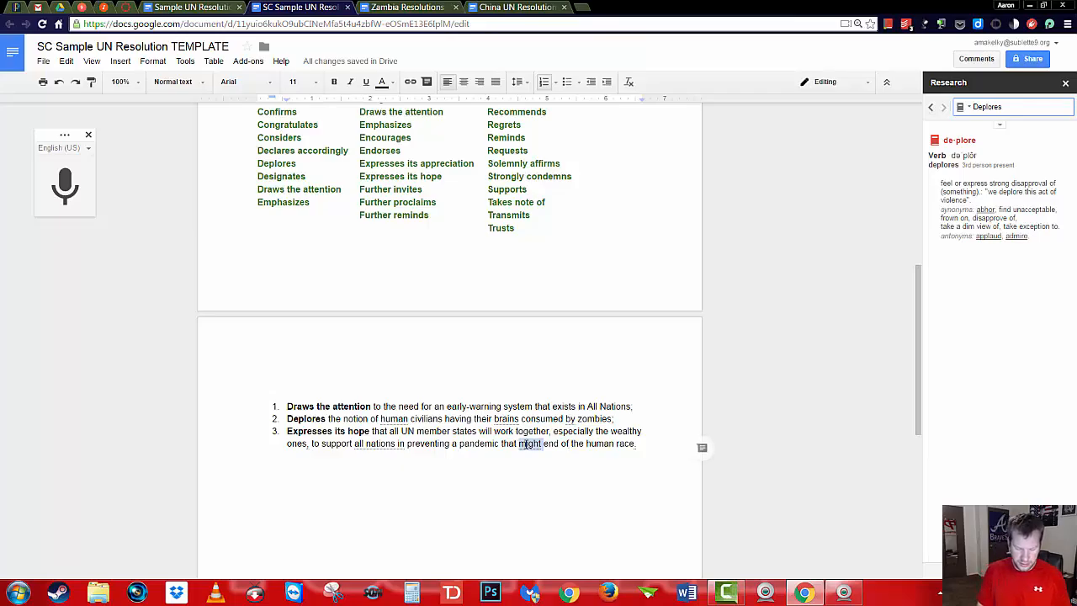
type("could ")
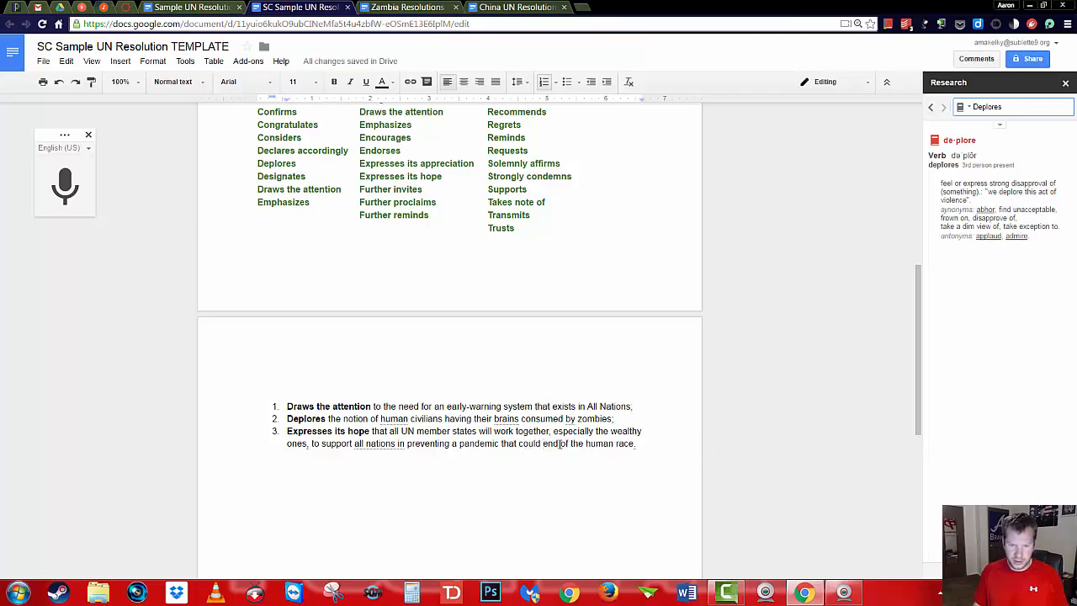
Reword the end of clause 3 to "could spell the end of the human race" and finish it with a period
type("spell the")
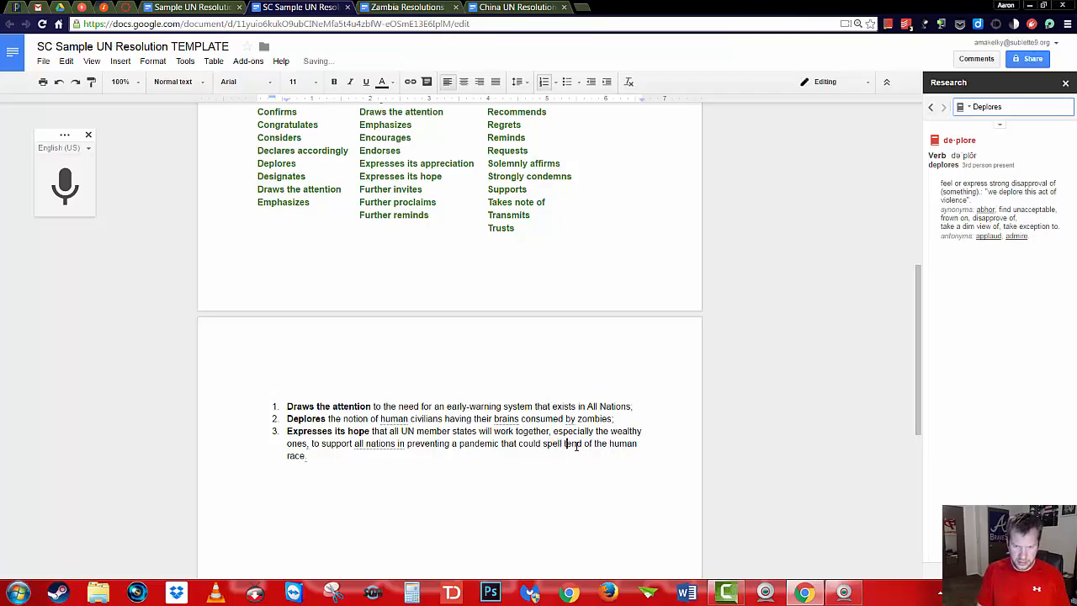
left_click(363, 458)
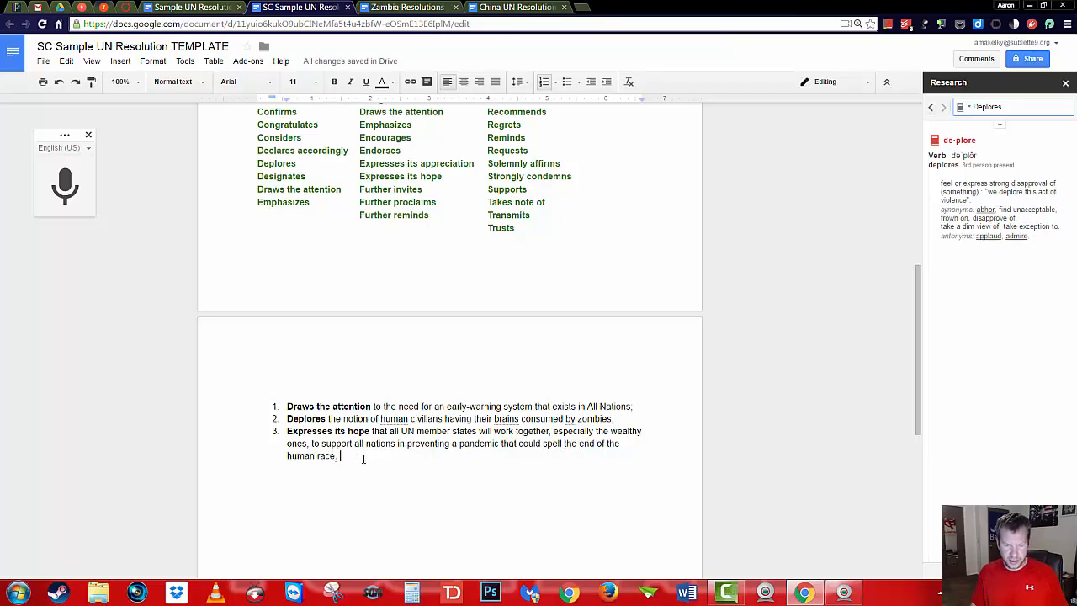
key("BackSpace")
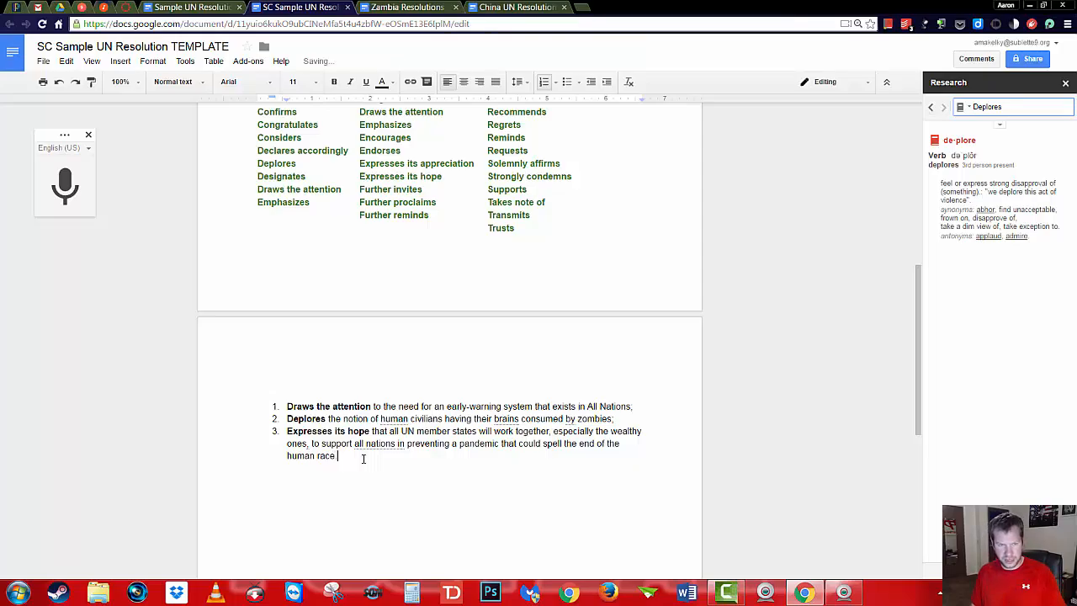
Delete the green Operative Clauses instructions and the sample operative phrases list, along with leftover blank lines above the numbered clauses
scroll(364, 459, "up", 3)
scroll(363, 463, "down", 2)
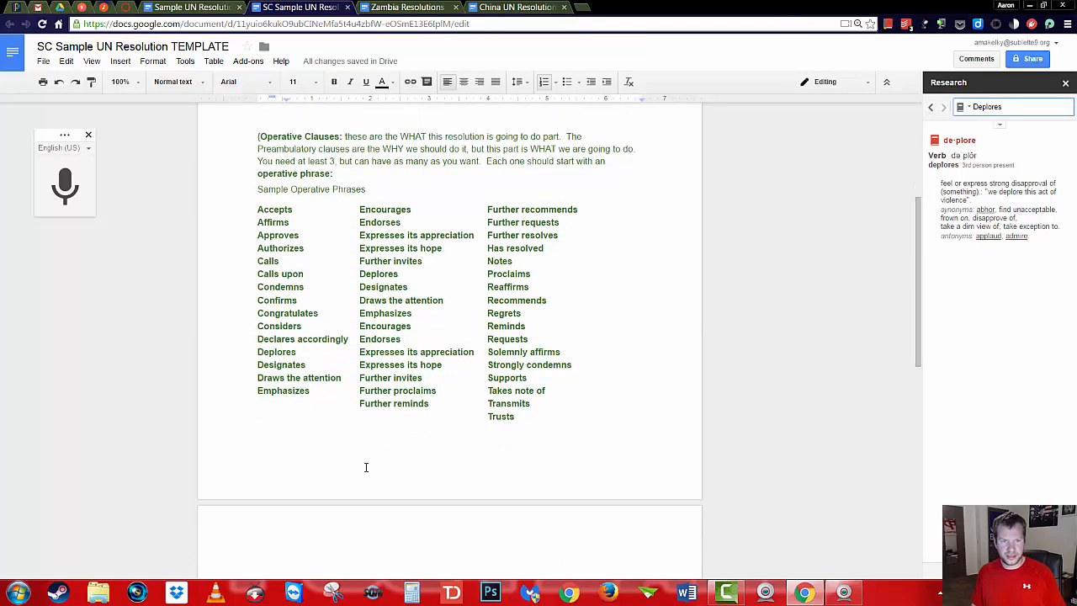
scroll(345, 475, "down", 1)
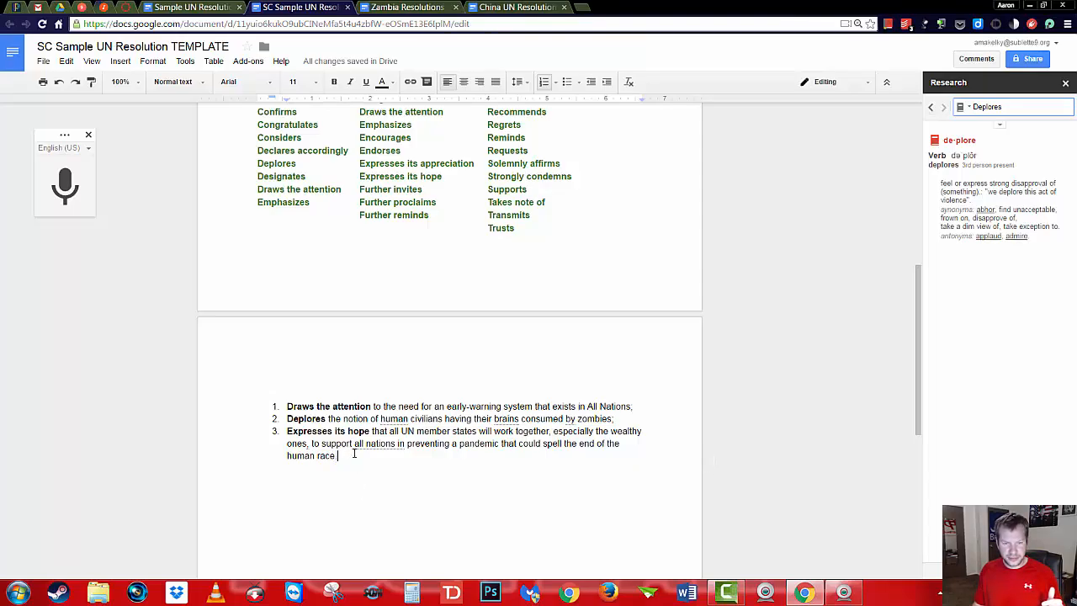
scroll(353, 452, "up", 3)
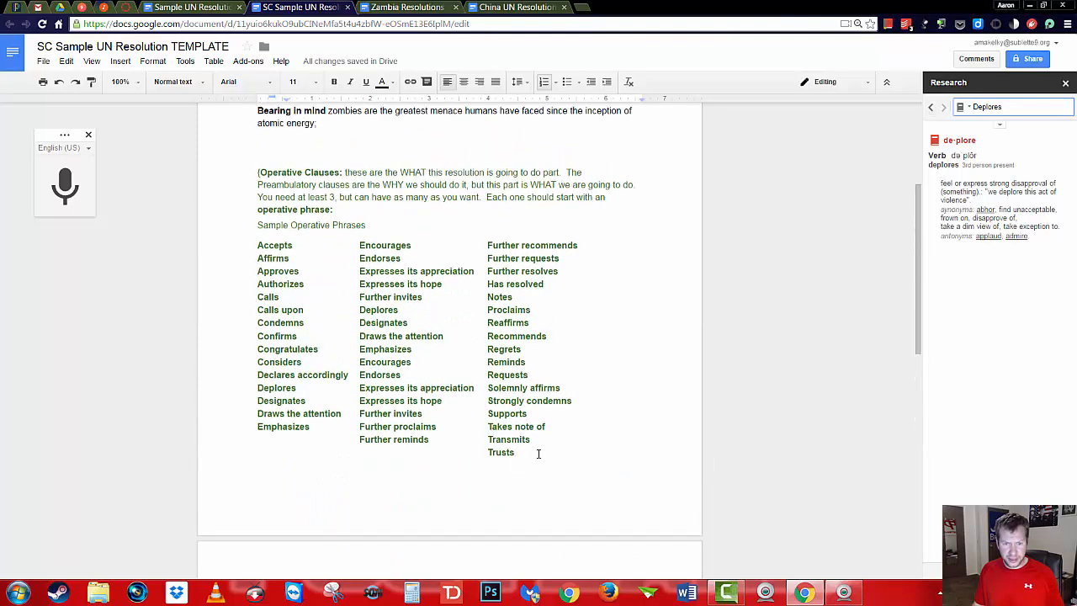
left_click_drag(536, 450, 258, 172)
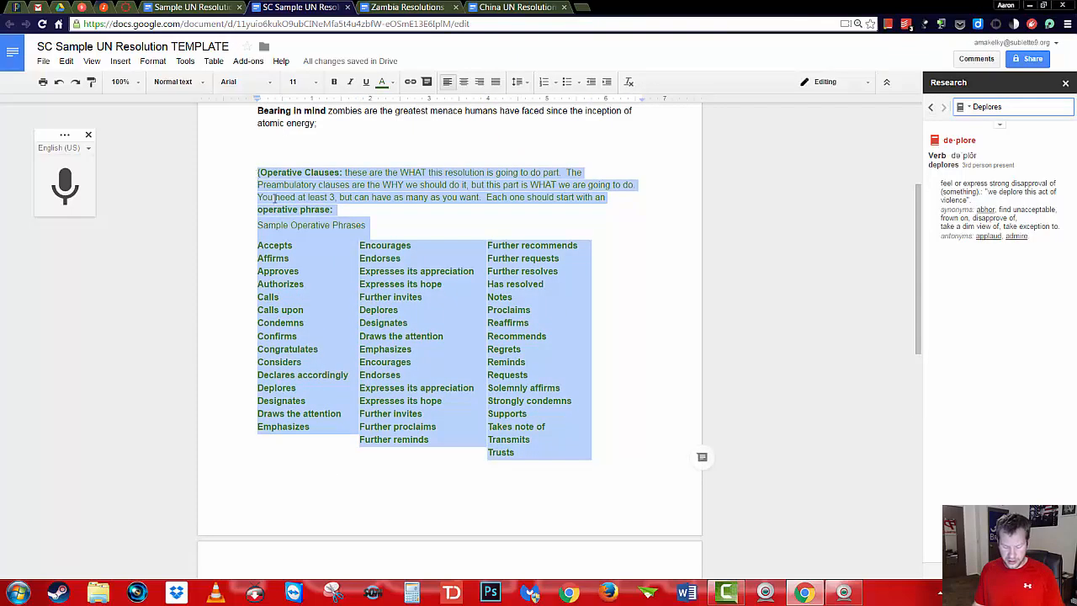
key("BackSpace")
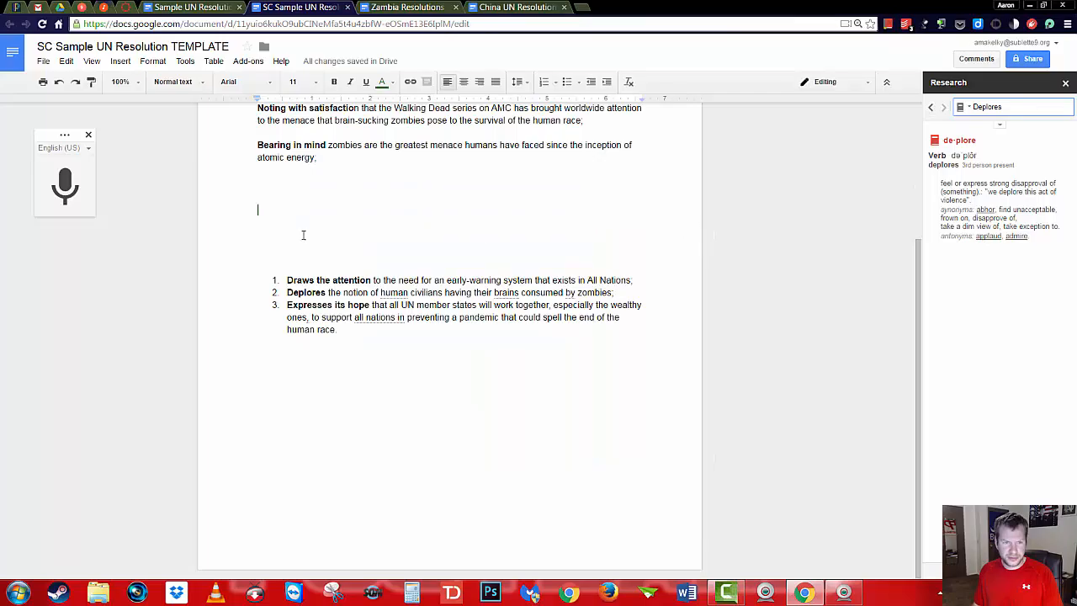
key("BackSpace")
key("Delete")
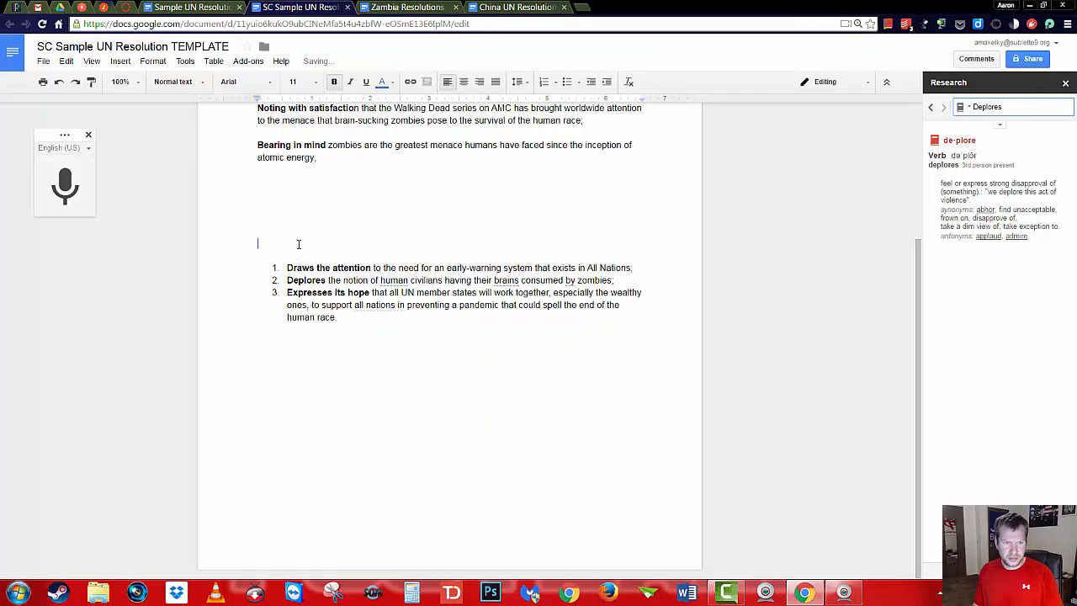
Remove the extra blank lines below the "Bearing in mind" clause and restore the semicolon after "atomic energy"
left_click(360, 319, "shift")
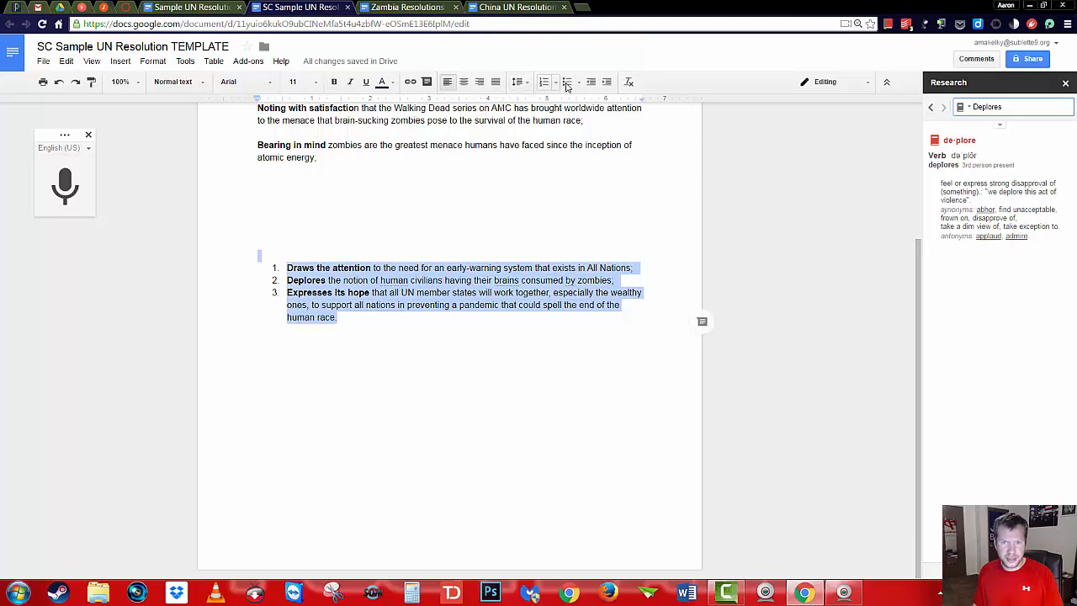
scroll(342, 279, "up", 2)
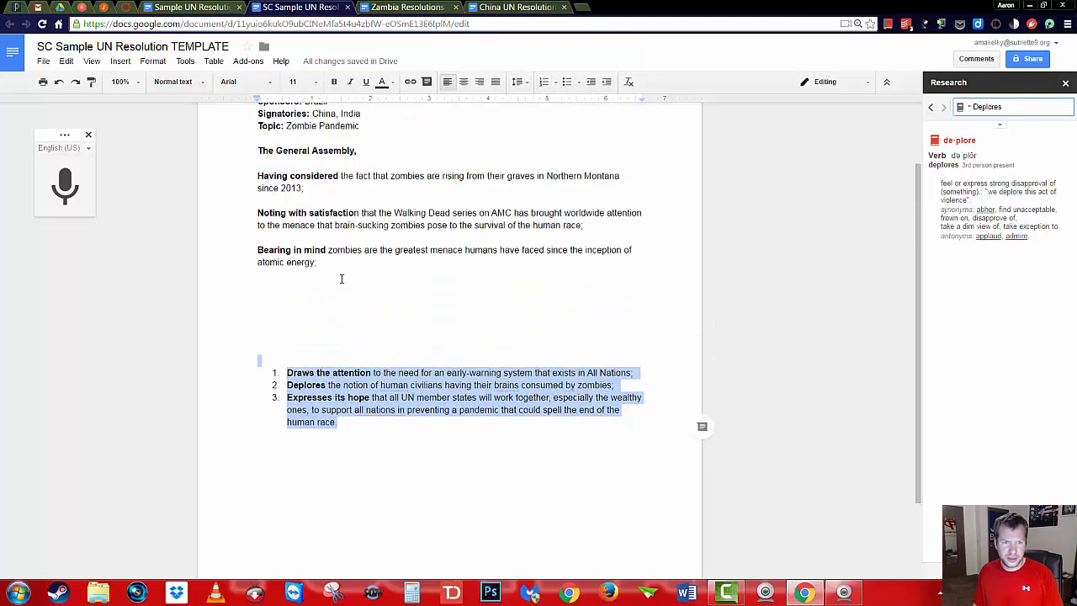
left_click(305, 332)
key("BackSpace")
key("BackSpace")
key("BackSpace")
key("BackSpace")
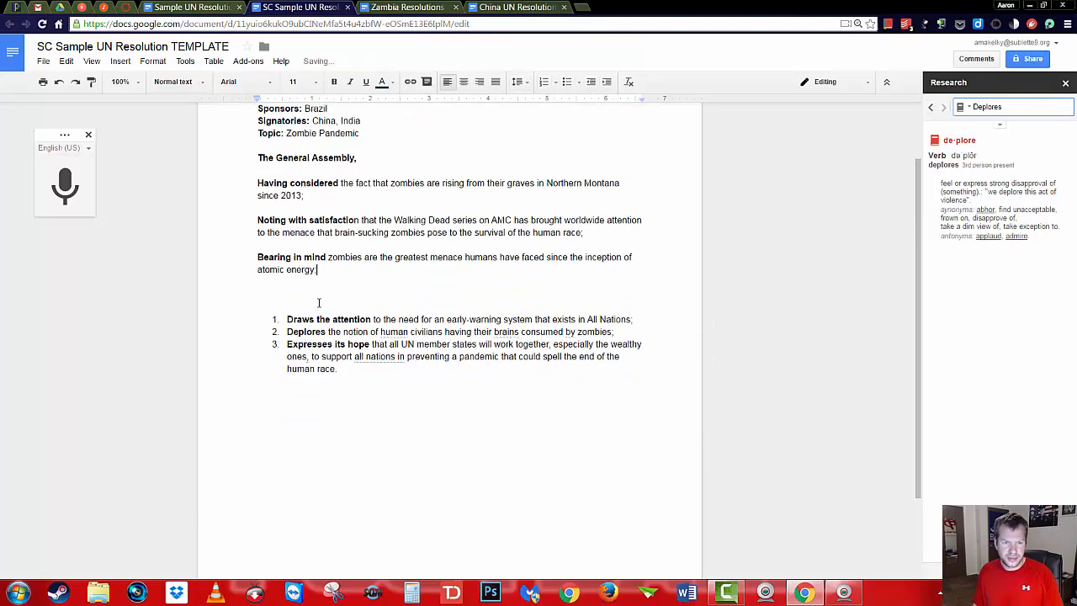
type(";")
left_click(304, 294)
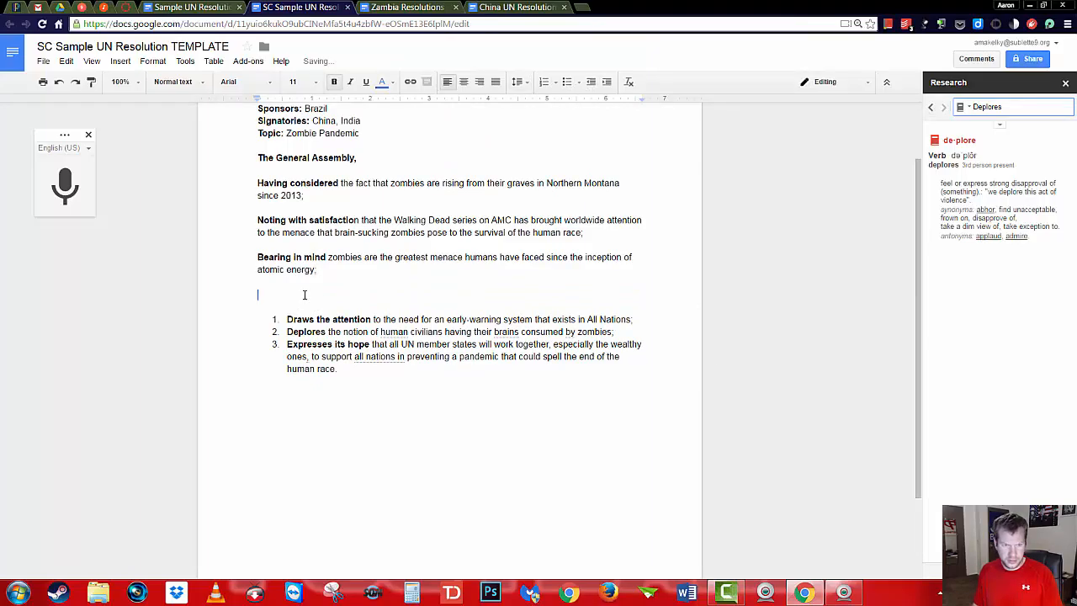
Remove the remaining blank line above "Draws the attention" and reapply numbering to all three operative clauses
key("Down")
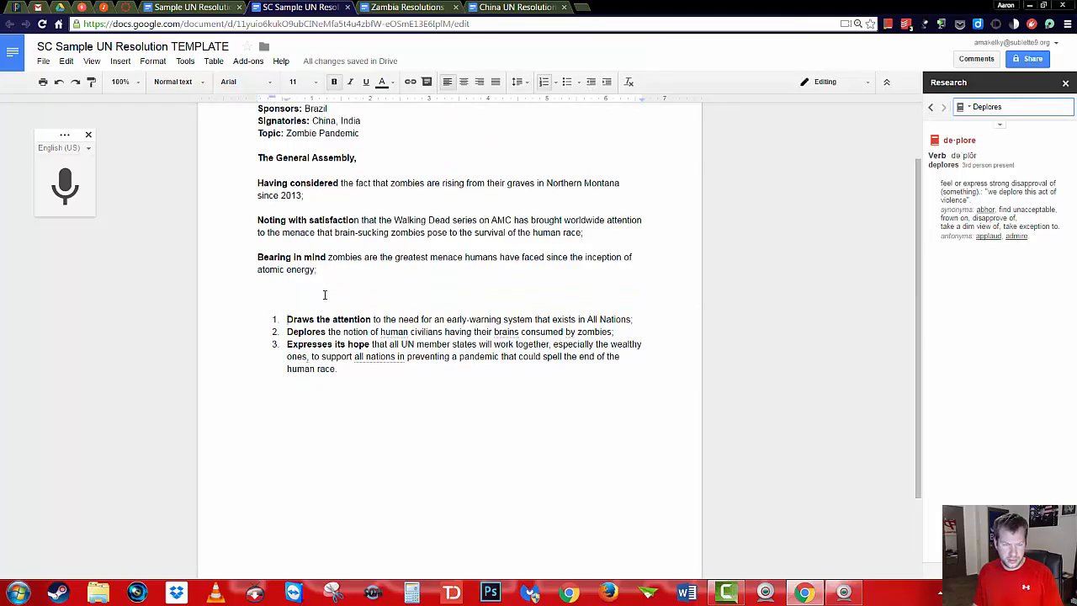
key("BackSpace")
key("BackSpace")
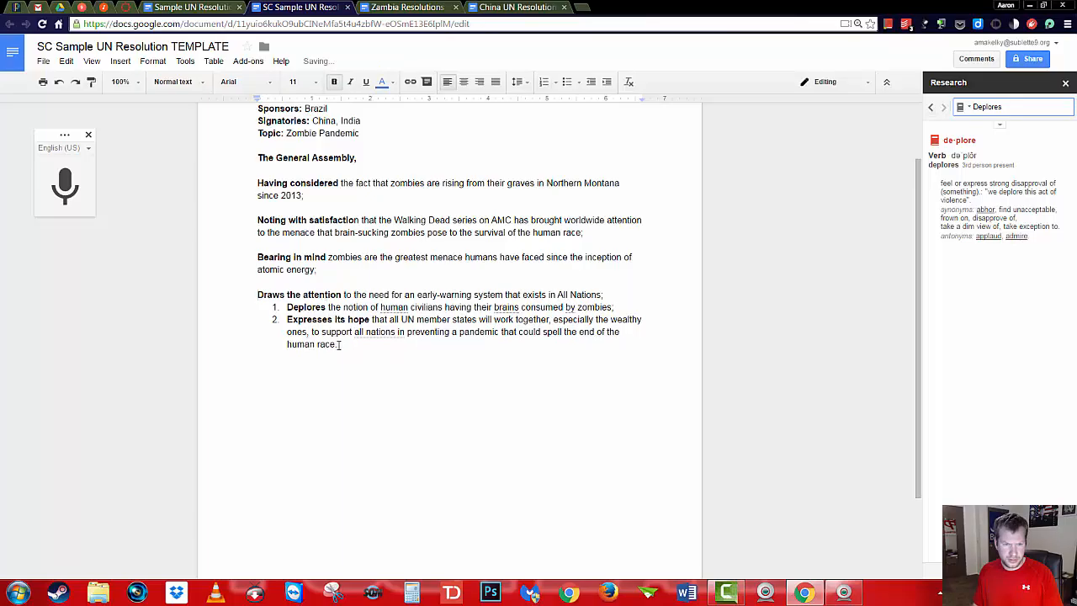
left_click_drag(339, 345, 257, 294)
left_click(545, 81)
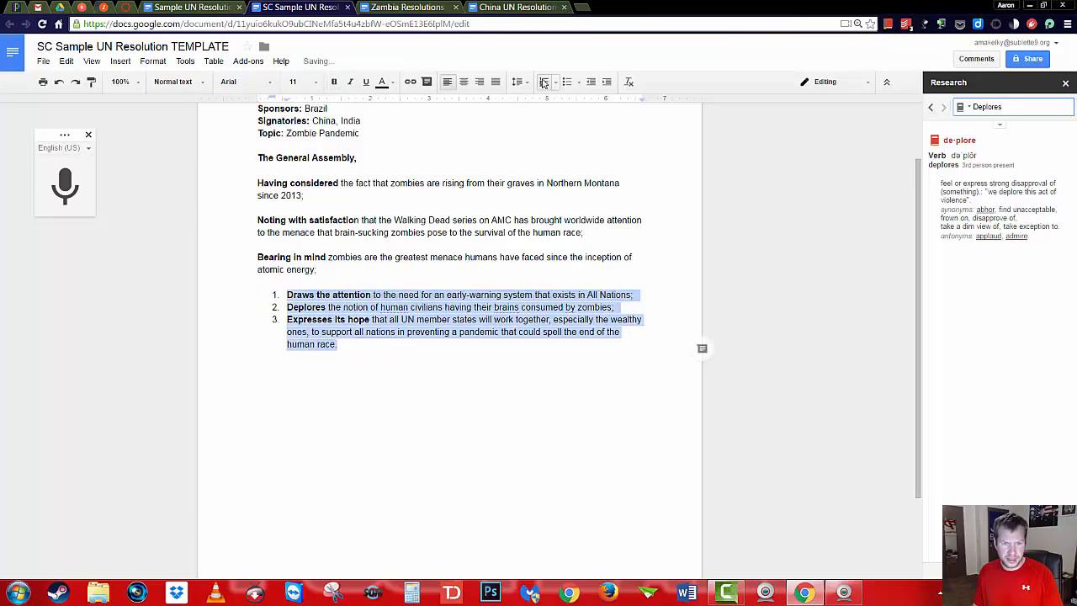
left_click(373, 352)
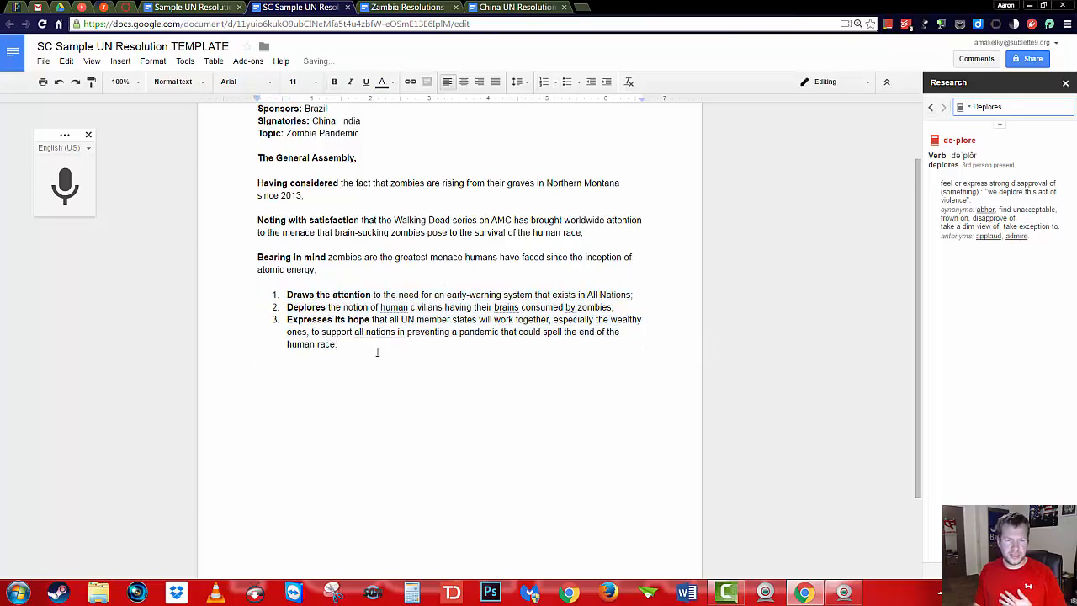
Review the finished resolution, checking the three preambulatory clauses and the opening phrase and end punctuation of operative clause 1
scroll(389, 343, "up", 2)
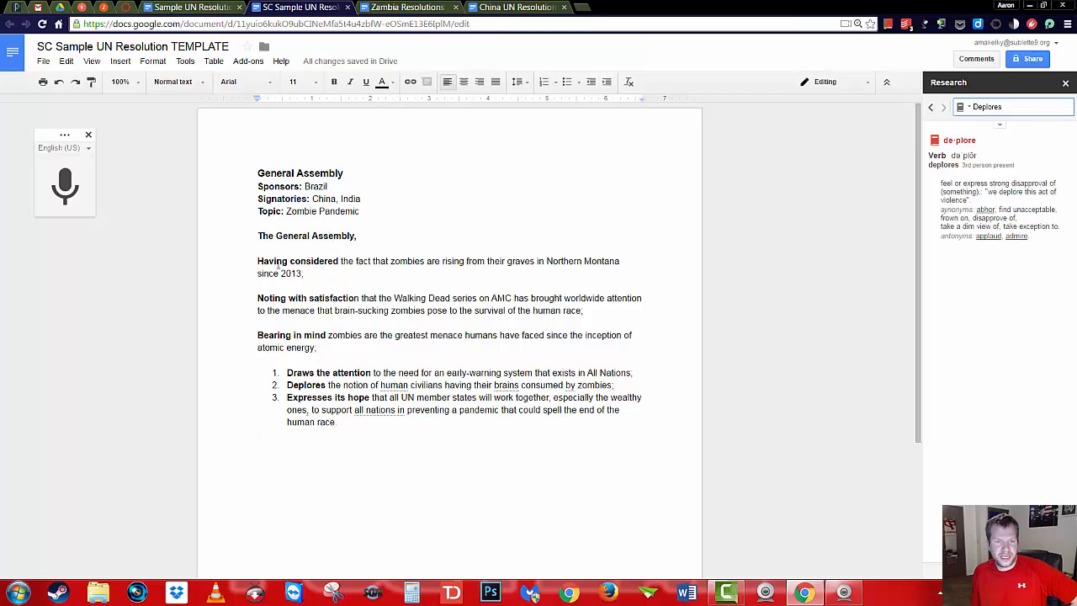
left_click_drag(334, 347, 259, 263)
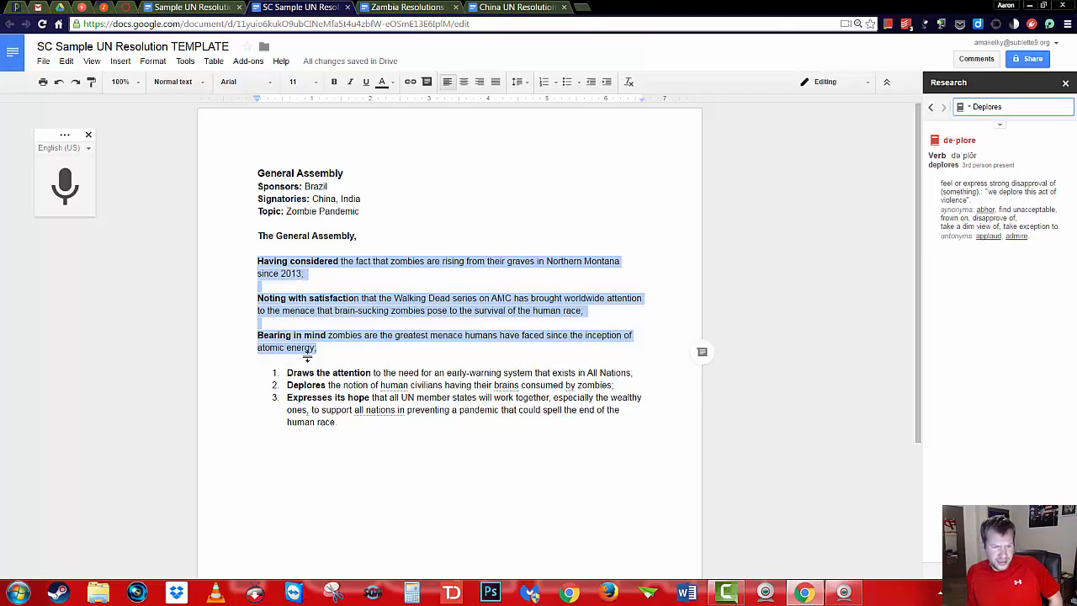
left_click(337, 421)
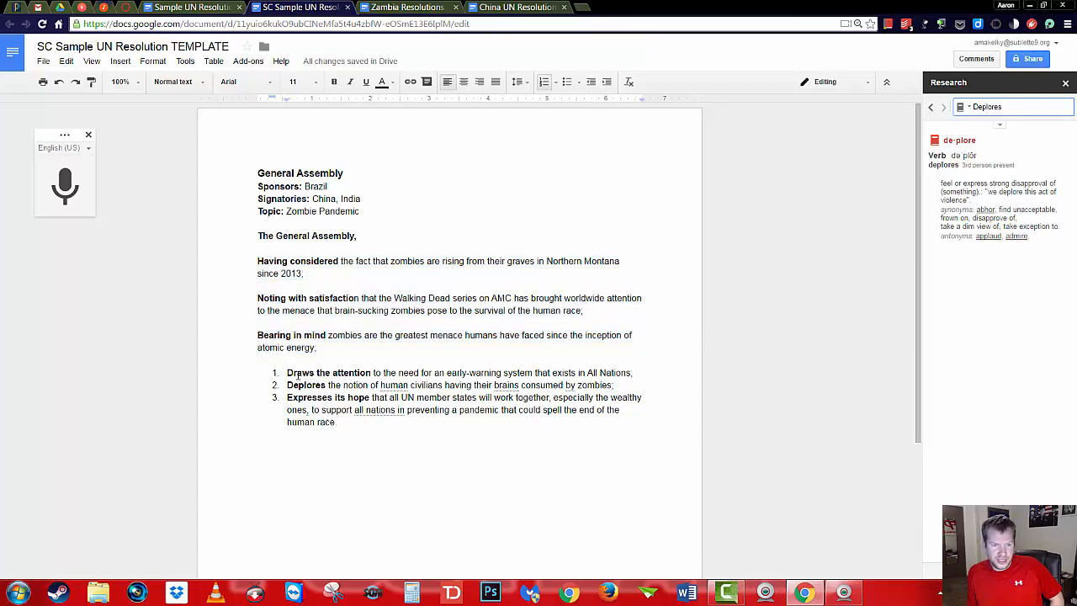
left_click_drag(287, 372, 370, 373)
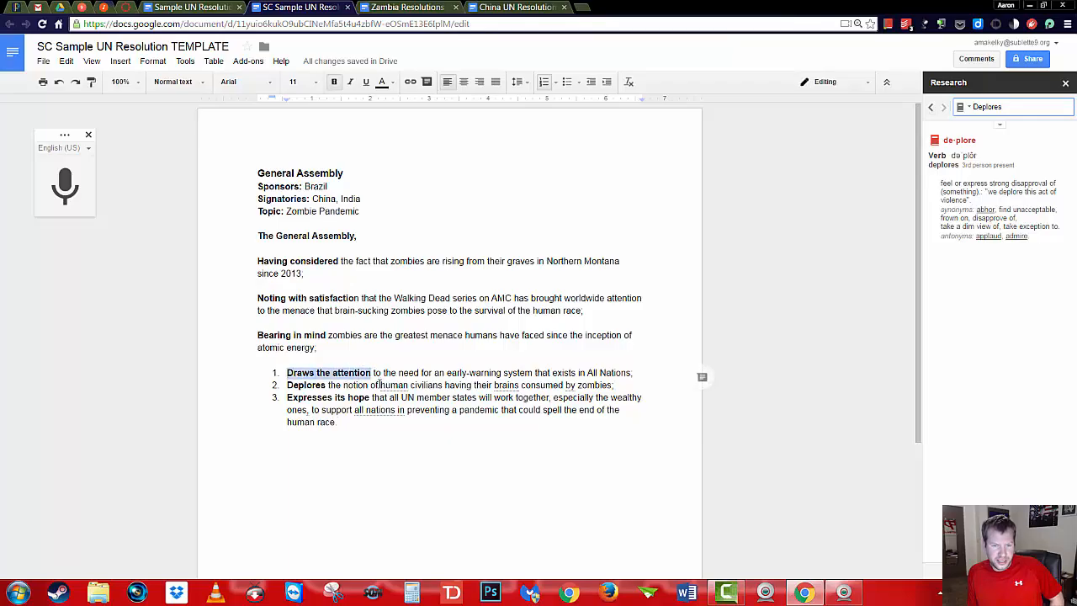
left_click(636, 371)
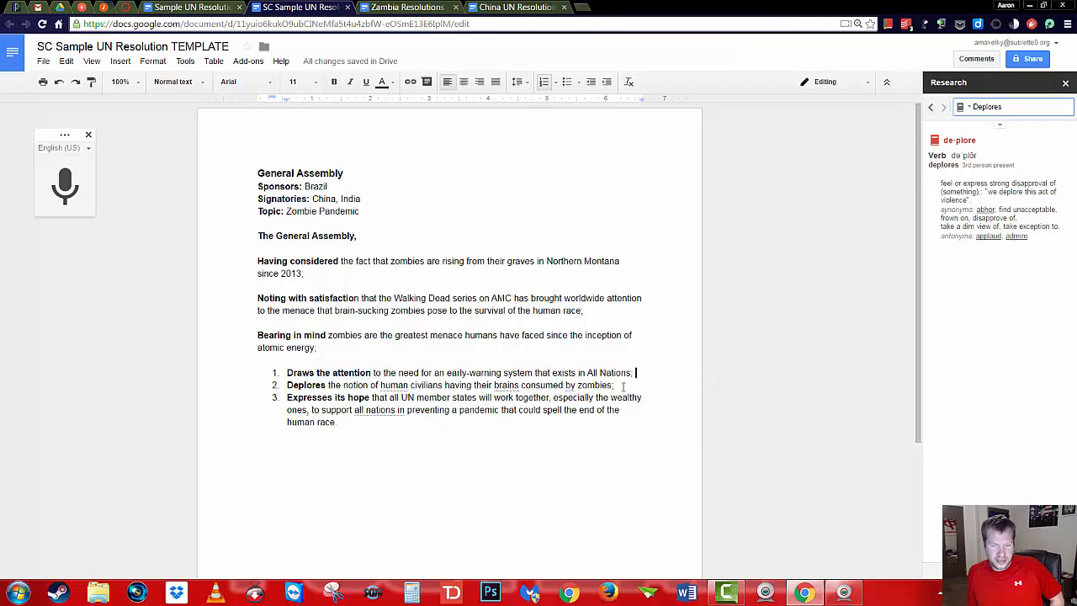